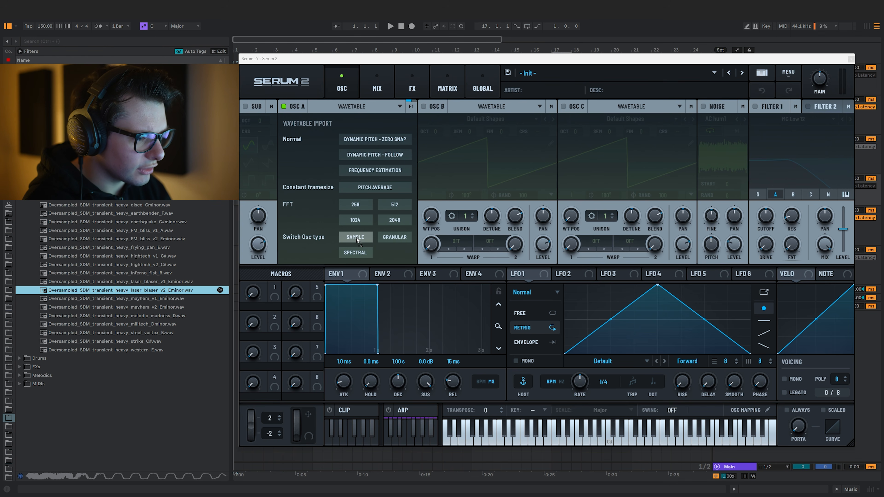
Try importing the laser_blaser_v2 sample into oscillator A as Spectral, and as a wavetable with Frequency Estimation
{"action": "left_click", "coordinate": [350, 253]}
{"action": "left_click", "coordinate": [317, 248]}
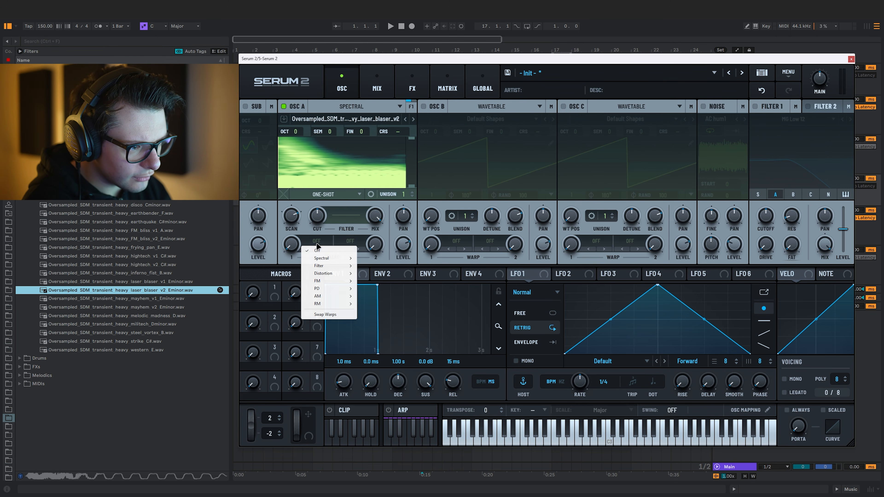
{"action": "mouse_move", "coordinate": [331, 258]}
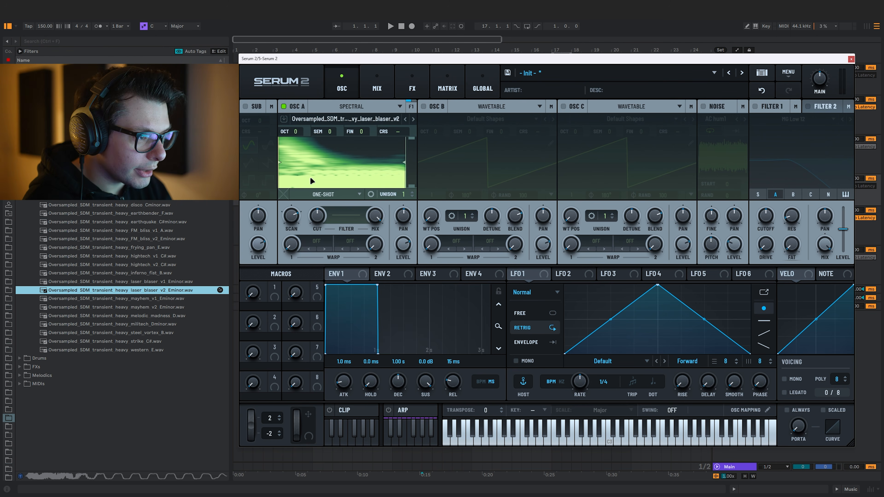
{"action": "left_click", "coordinate": [765, 88]}
{"action": "left_click_drag", "start_coordinate": [143, 292], "coordinate": [391, 166]}
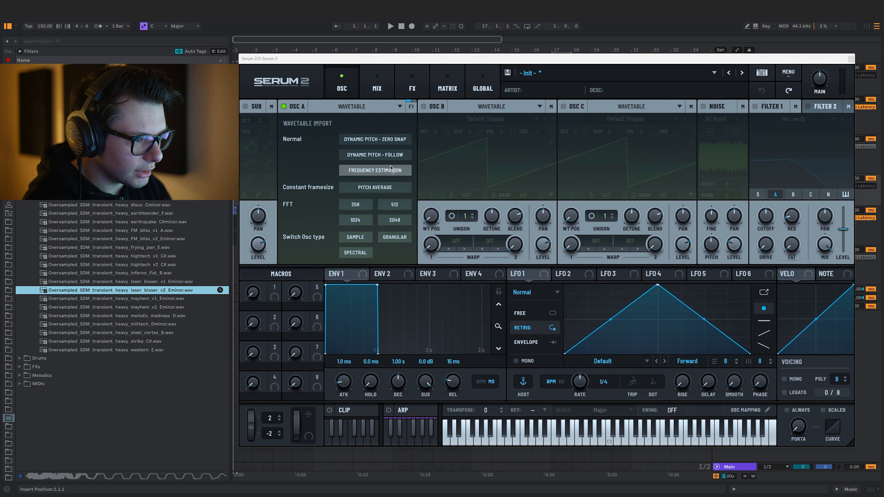
{"action": "left_click", "coordinate": [391, 174]}
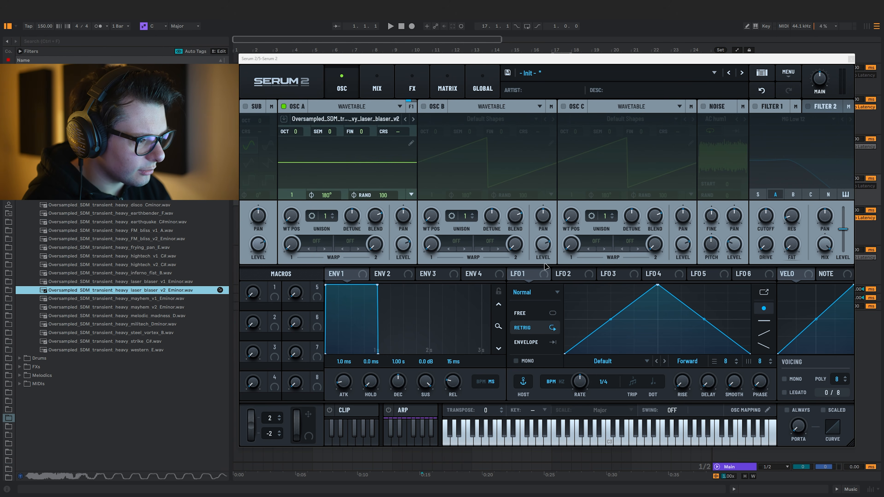
Reshape LFO 1 into a single rising ramp and assign it to oscillator A's wavetable position
{"action": "left_click_drag", "start_coordinate": [657, 285], "coordinate": [780, 251]}
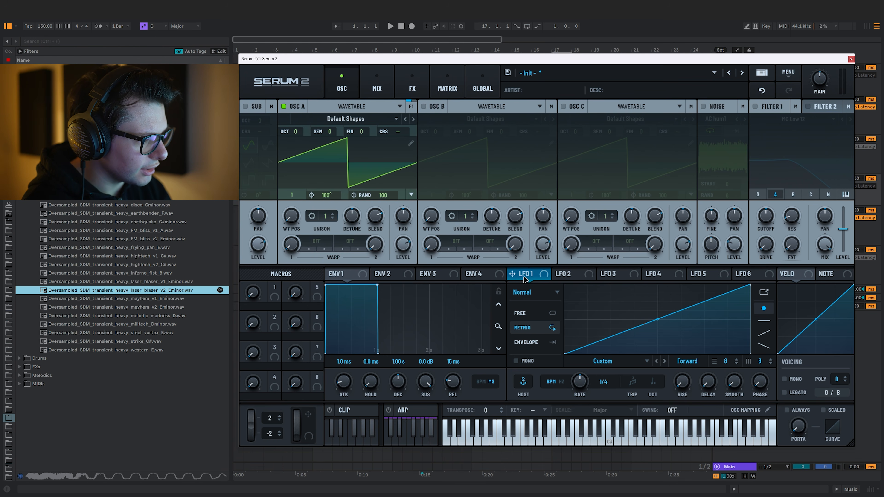
{"action": "left_click_drag", "start_coordinate": [525, 280], "coordinate": [290, 216]}
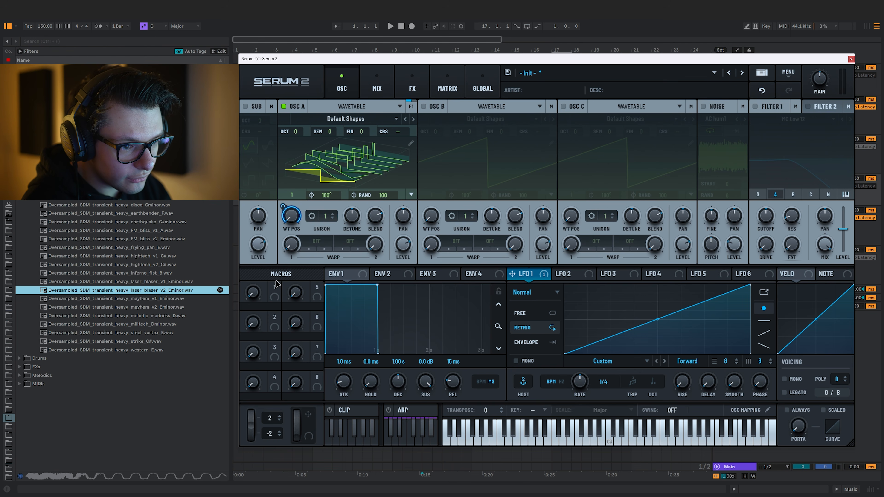
Try the laser_blaser_v2 sample in oscillator A imported with Frequency Estimation, and play a test note
{"action": "left_click_drag", "start_coordinate": [149, 292], "coordinate": [379, 172]}
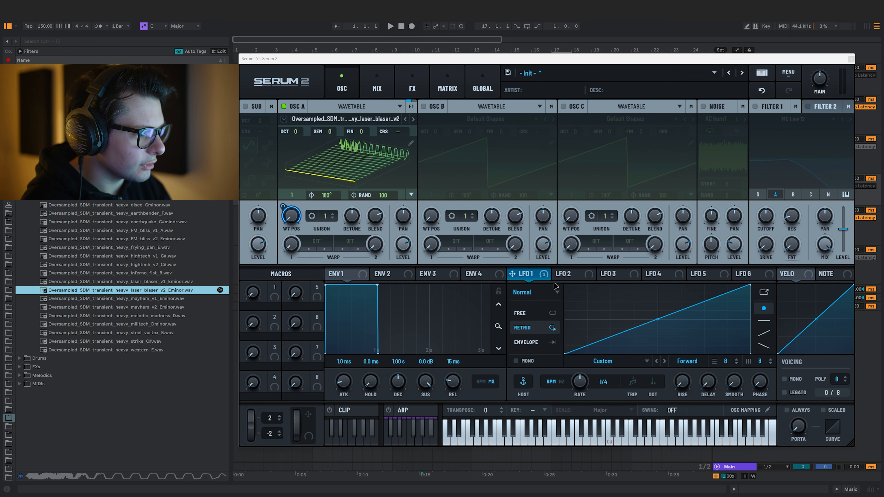
{"action": "key", "text": "a"}
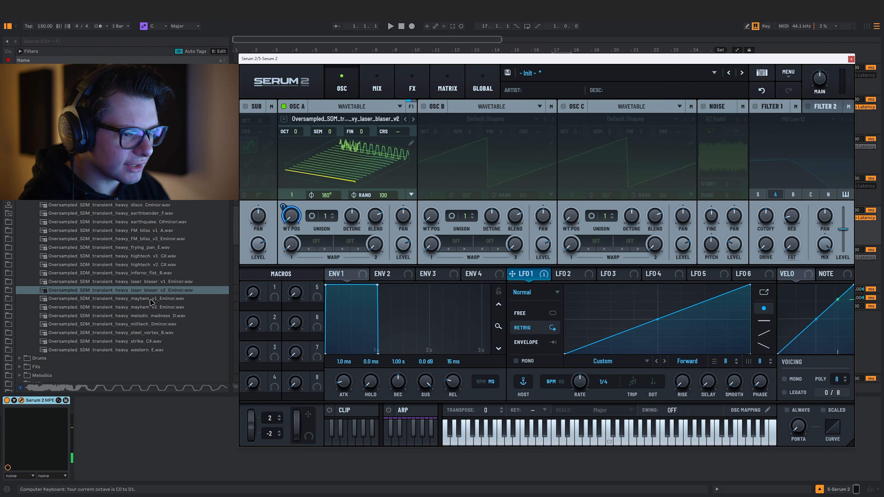
Import the laser_blaser_v2 sample into oscillator A with Pitch Average and audition it in the wavetable editor
{"action": "left_click_drag", "start_coordinate": [156, 293], "coordinate": [371, 190]}
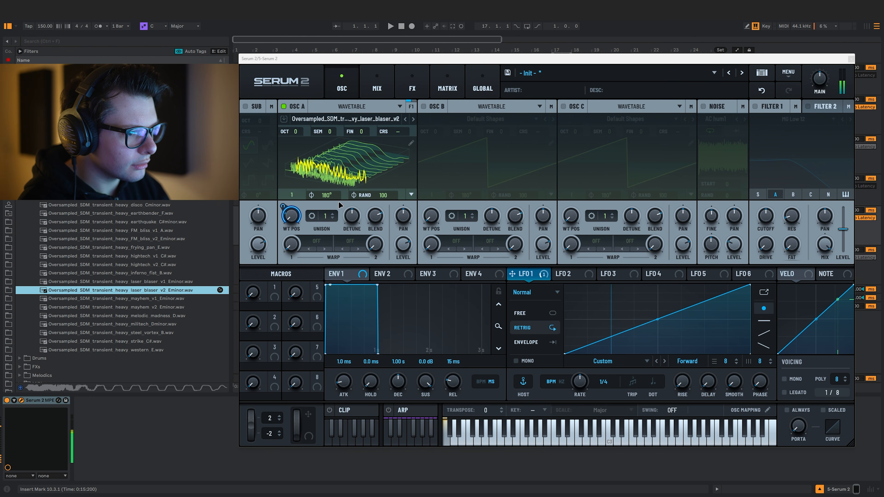
{"action": "left_click_drag", "start_coordinate": [157, 291], "coordinate": [359, 254]}
{"action": "left_click_drag", "start_coordinate": [295, 132], "coordinate": [305, 100]}
{"action": "key", "text": "a"}
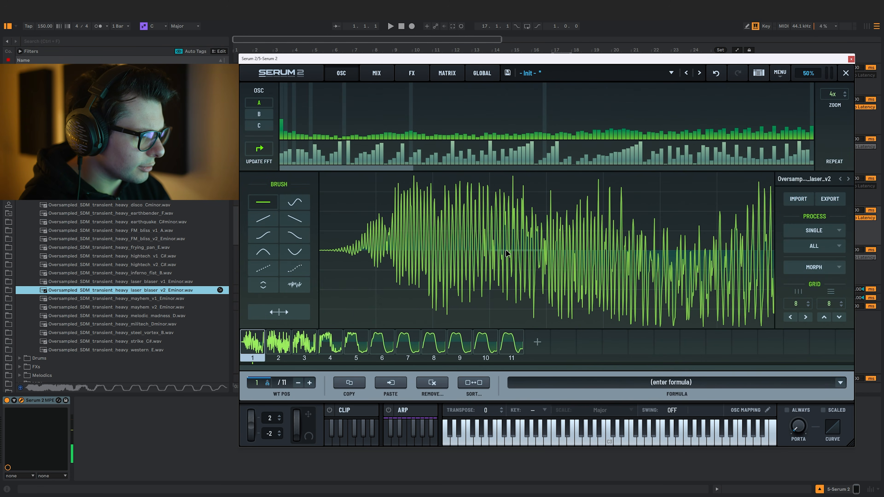
{"action": "key", "text": "a"}
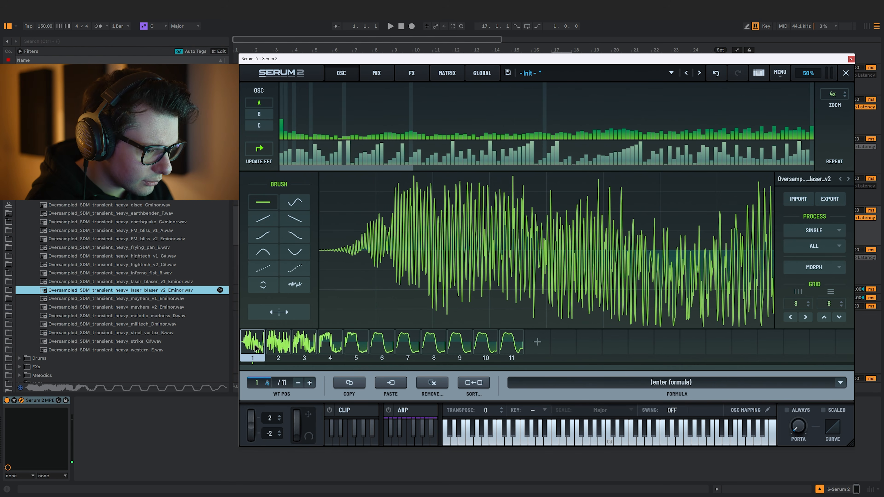
Try the Fade Edges (Grid Size) process on all wavetable frames, and undo it
{"action": "left_click", "coordinate": [831, 250]}
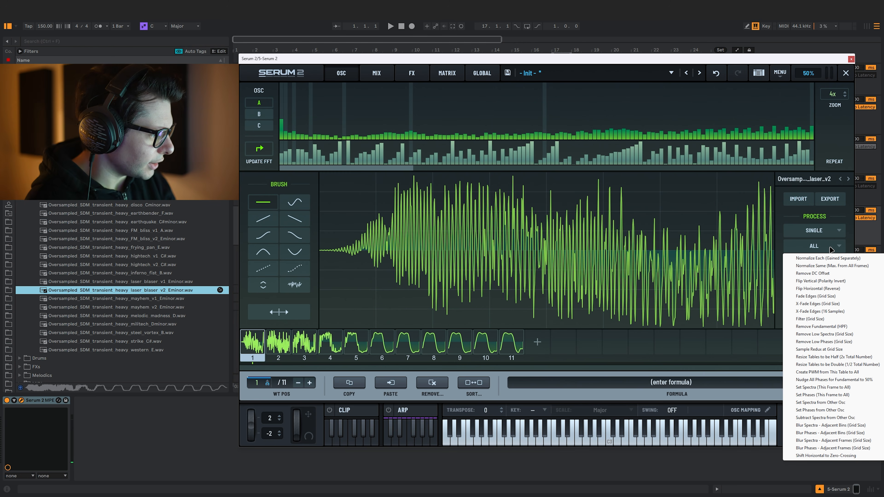
{"action": "left_click", "coordinate": [839, 296]}
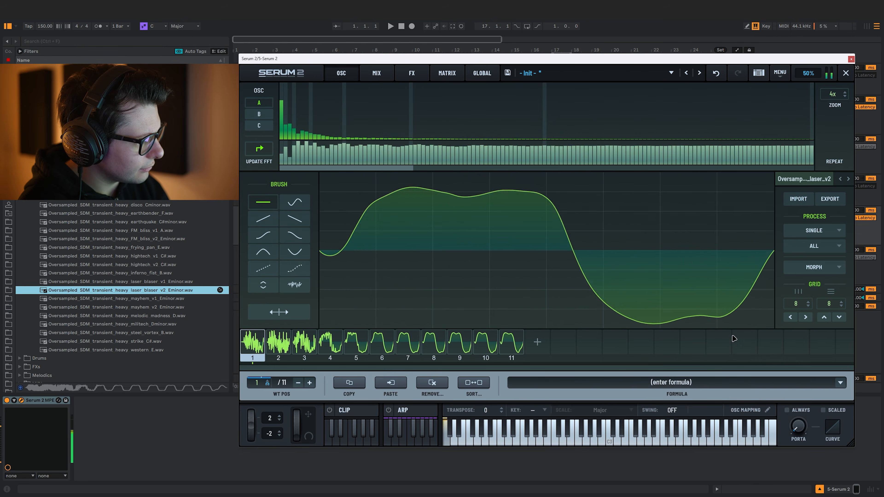
{"action": "key", "text": "ctrl+z"}
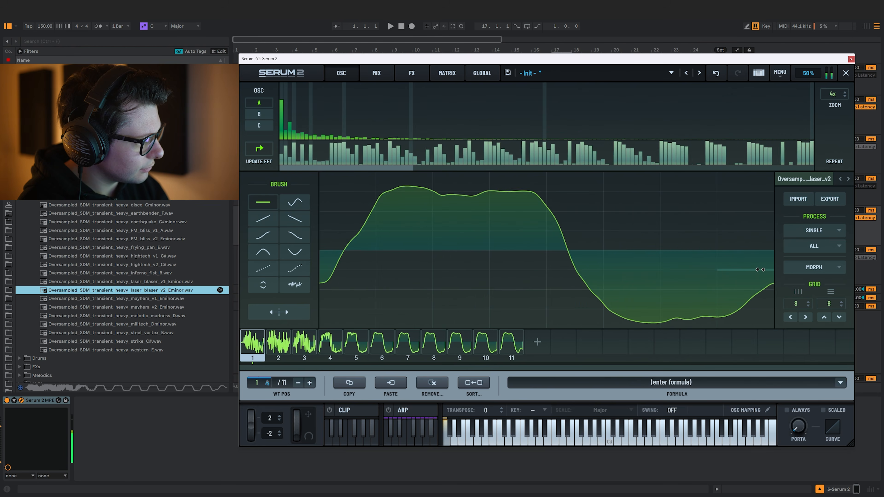
{"action": "key", "text": "ctrl+z"}
Try the Filter (Grid Size) process on all wavetable frames, and undo it
{"action": "left_click", "coordinate": [806, 250]}
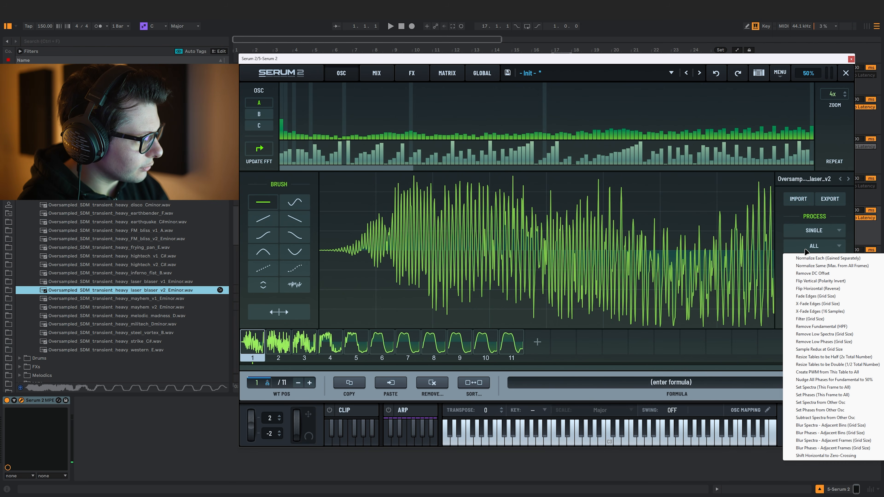
{"action": "left_click", "coordinate": [823, 318]}
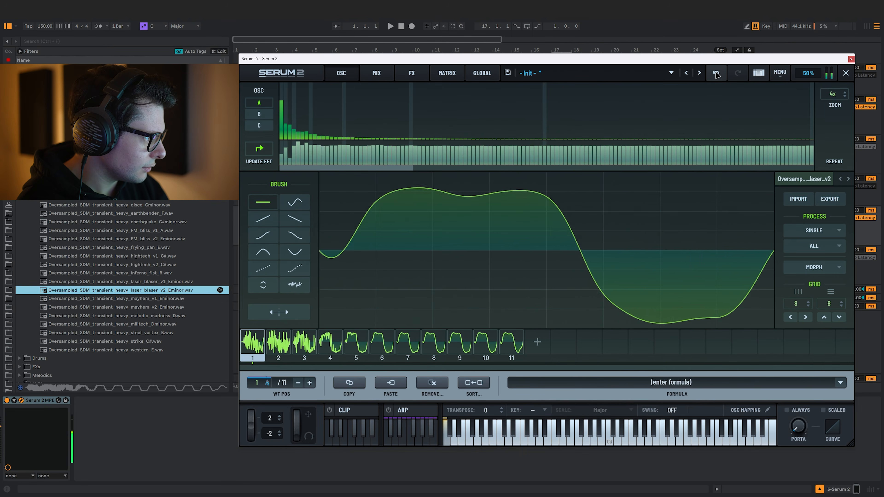
{"action": "key", "text": "ctrl+z"}
Apply X-Fade Edges (Grid Size) to all wavetable frames
{"action": "left_click", "coordinate": [814, 246]}
{"action": "left_click", "coordinate": [818, 304]}
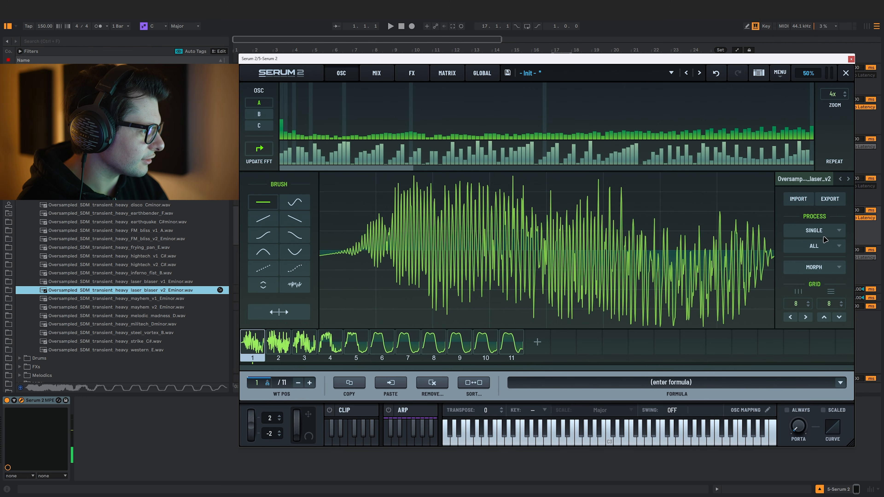
Try Morph - Crossfade on the wavetable frames, and undo it
{"action": "left_click", "coordinate": [807, 262]}
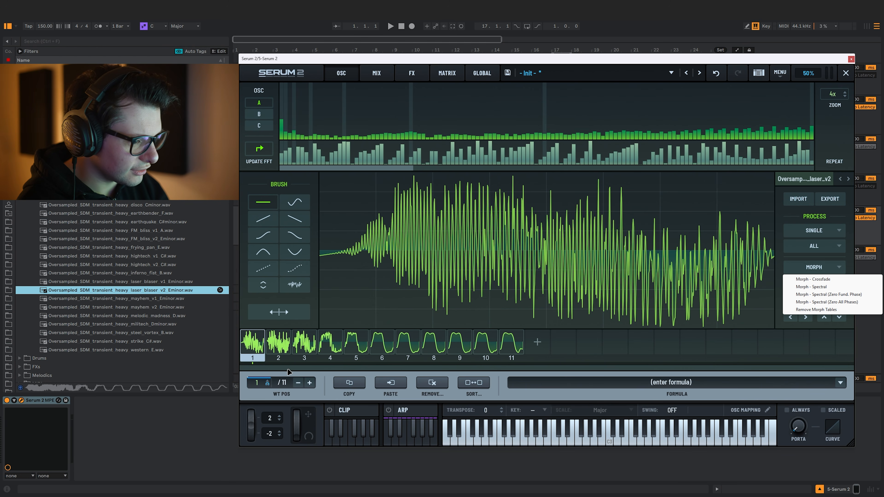
{"action": "left_click", "coordinate": [298, 365]}
{"action": "left_click", "coordinate": [832, 267]}
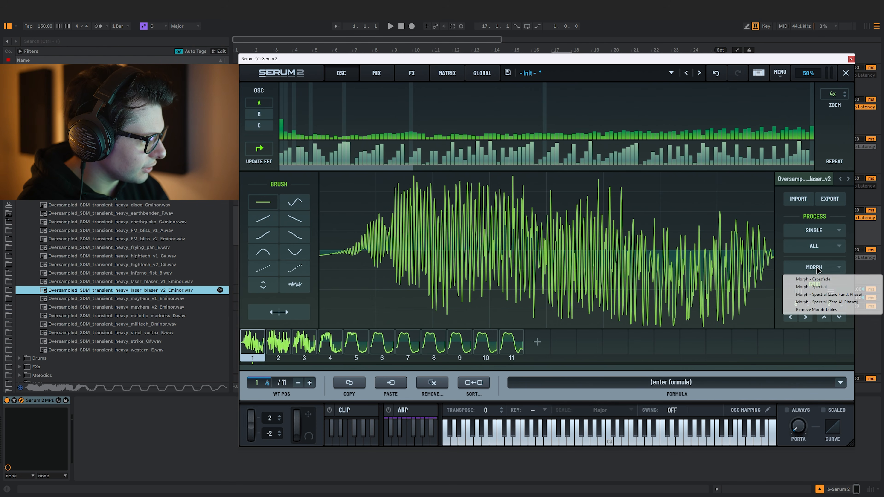
{"action": "left_click", "coordinate": [820, 280]}
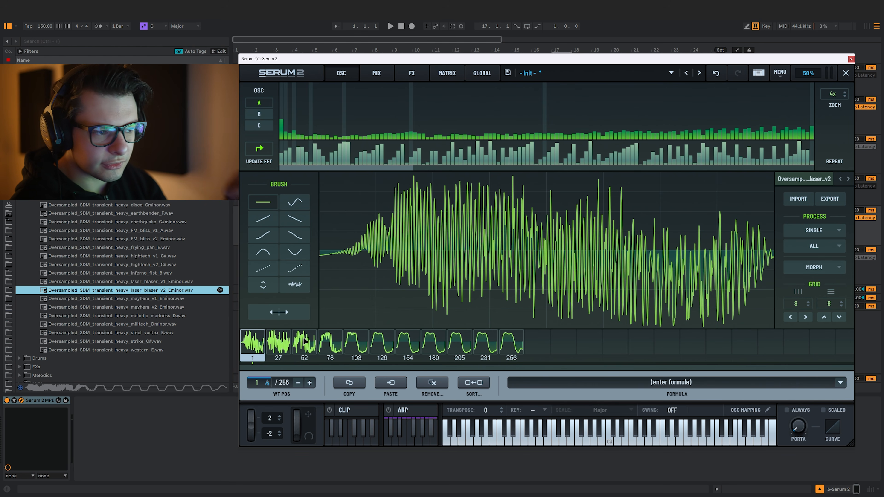
{"action": "left_click", "coordinate": [716, 73]}
Close the wavetable editor and audition oscillator A's wavetable position by hand with its LFO 1 modulation bypassed
{"action": "left_click", "coordinate": [846, 72]}
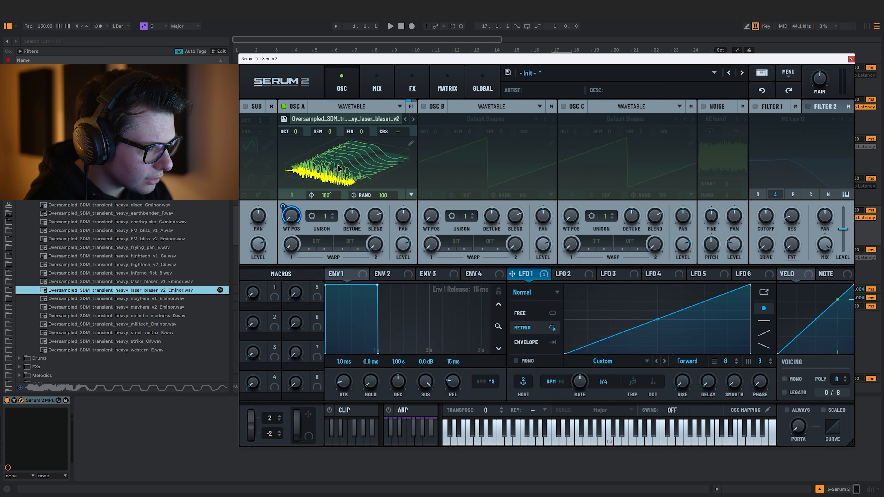
{"action": "key", "text": "f"}
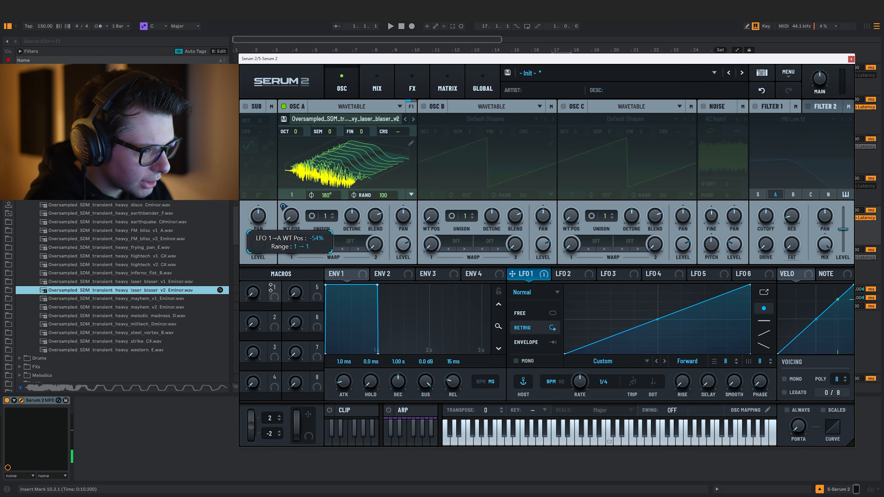
{"action": "right_click", "coordinate": [291, 217]}
{"action": "left_click", "coordinate": [316, 262]}
{"action": "key", "text": "f"}
{"action": "mouse_move", "coordinate": [295, 213]}
{"action": "left_mouse_down"}
{"action": "mouse_move", "coordinate": [307, 175]}
{"action": "mouse_move", "coordinate": [300, 215]}
{"action": "left_mouse_up"}
Check the wavetable in the editor and re-enable the LFO 1 modulation of oscillator A's wavetable position
{"action": "left_click", "coordinate": [411, 143]}
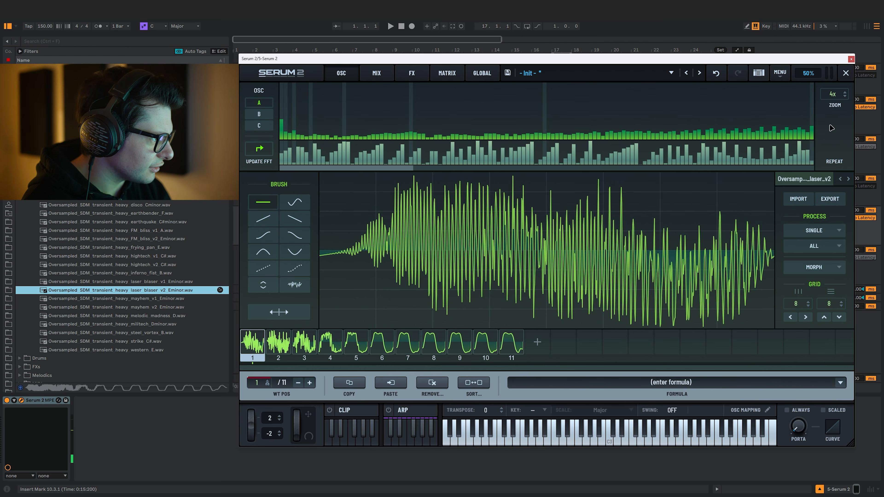
{"action": "left_click", "coordinate": [850, 72]}
{"action": "right_click", "coordinate": [291, 208]}
{"action": "left_click", "coordinate": [321, 251]}
Reopen oscillator A's wavetable editor and compare the frames with and without Morph - Crossfade
{"action": "left_click", "coordinate": [411, 143]}
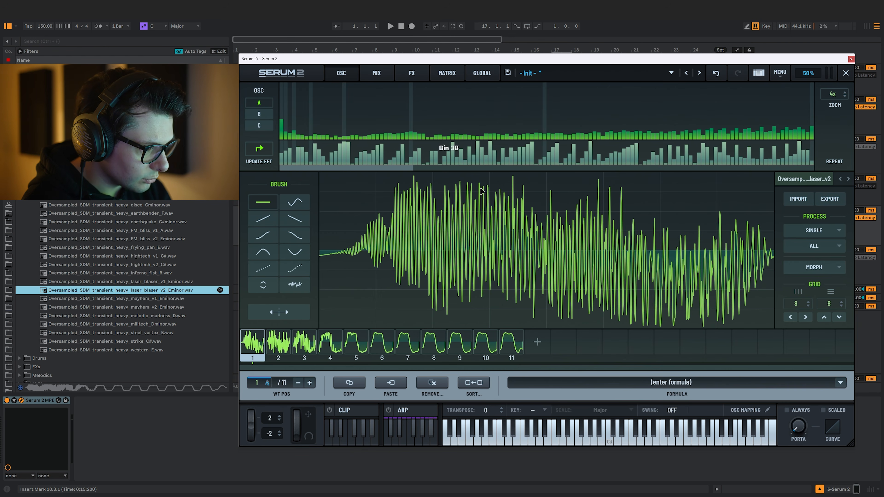
{"action": "left_click", "coordinate": [839, 267]}
{"action": "left_click", "coordinate": [826, 281]}
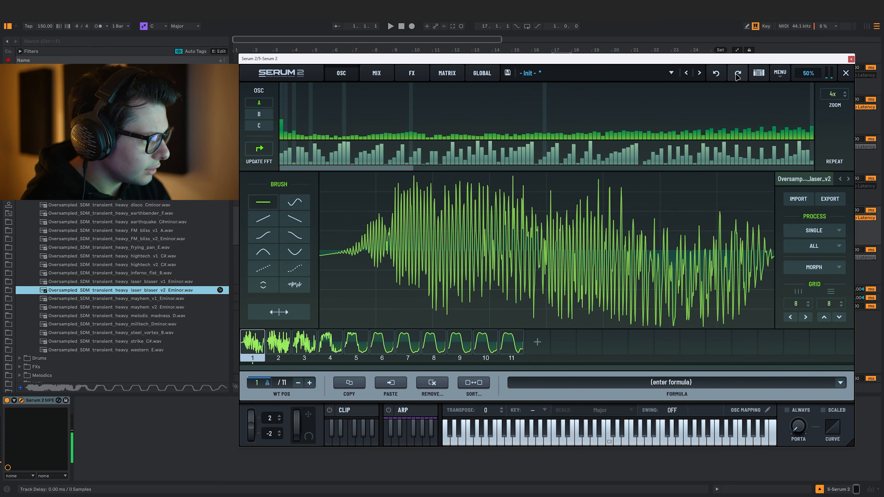
{"action": "left_click", "coordinate": [737, 73]}
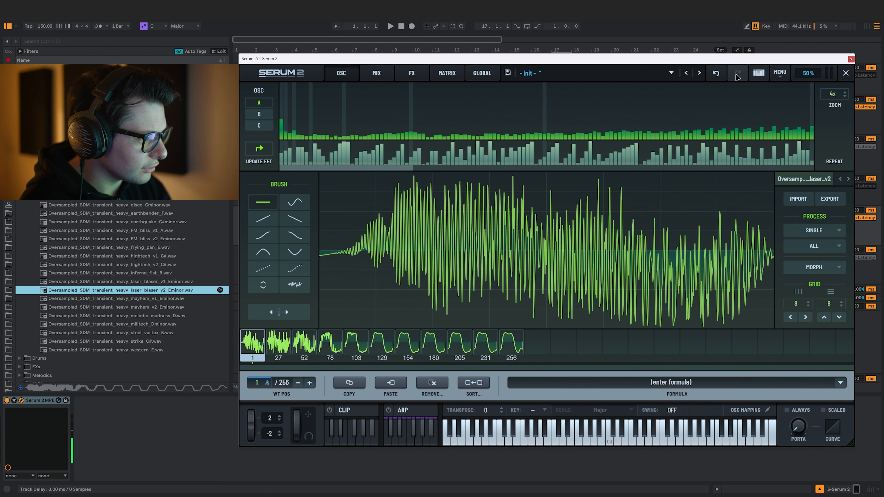
{"action": "left_click", "coordinate": [716, 72]}
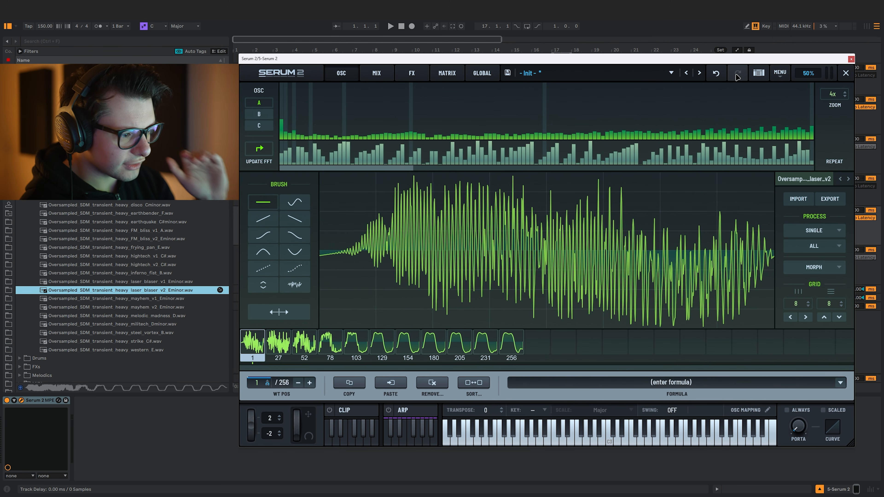
Try Morph - Spectral on the wavetable frames, and undo it
{"action": "left_click", "coordinate": [839, 267]}
{"action": "left_click", "coordinate": [833, 287]}
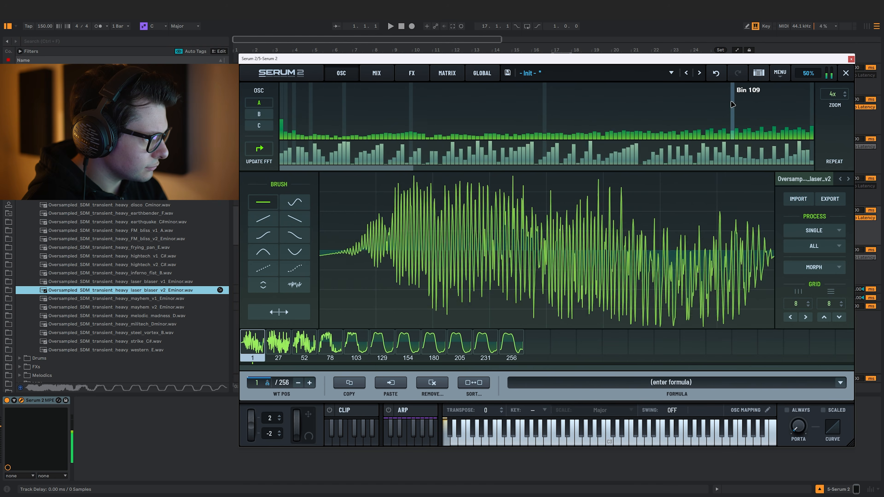
{"action": "left_click", "coordinate": [716, 73]}
Apply Morph - Spectral to the wavetable frames and close the wavetable editor
{"action": "left_click", "coordinate": [838, 268]}
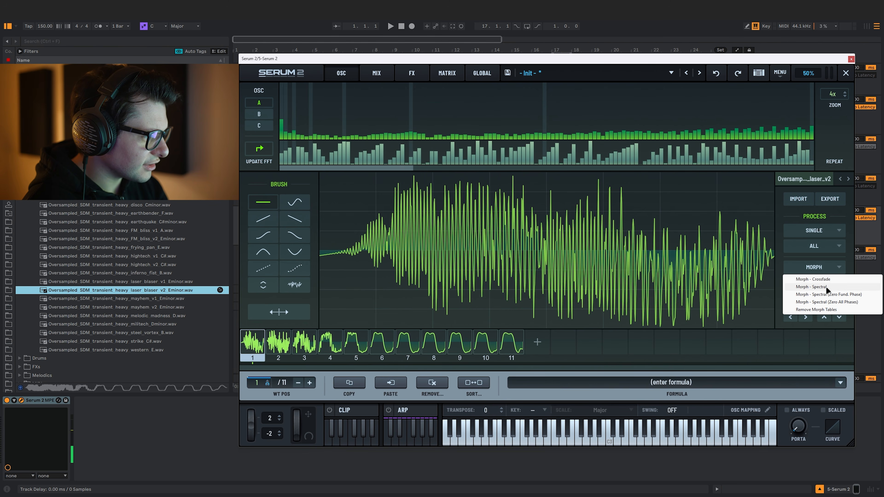
{"action": "left_click", "coordinate": [830, 288]}
{"action": "left_click", "coordinate": [846, 73]}
Sweep oscillator A's wavetable position by hand with its LFO 1 modulation bypassed, and restore the modulation
{"action": "right_click", "coordinate": [292, 216]}
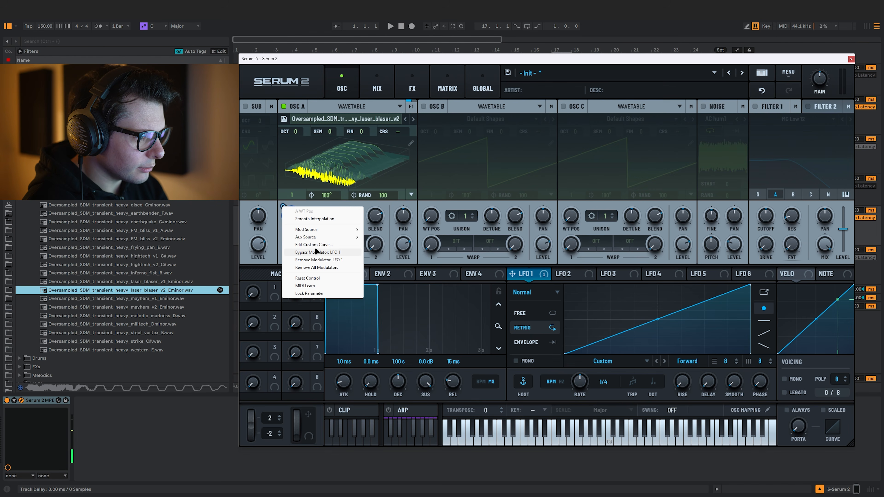
{"action": "left_click", "coordinate": [311, 248]}
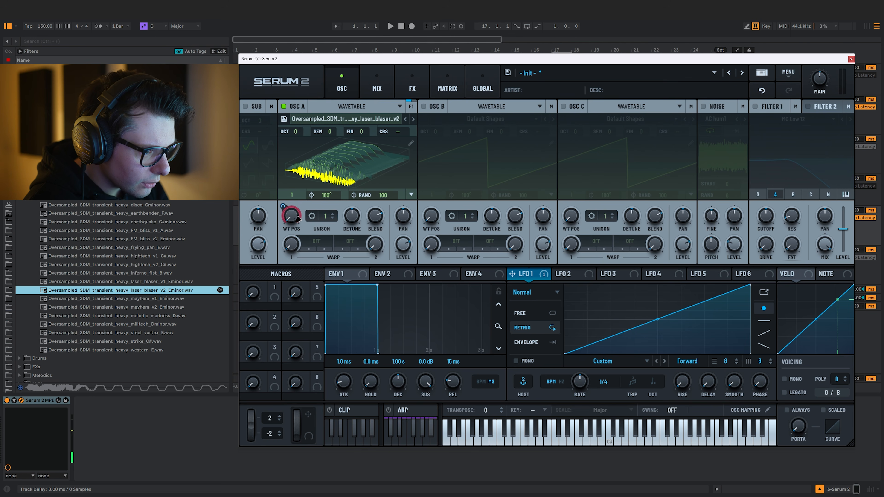
{"action": "left_click_drag", "start_coordinate": [298, 218], "coordinate": [291, 276]}
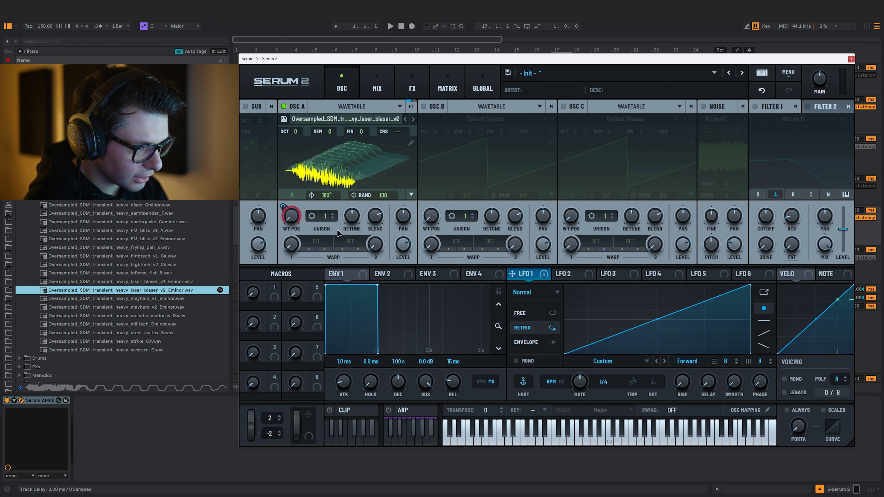
{"action": "right_click", "coordinate": [294, 220]}
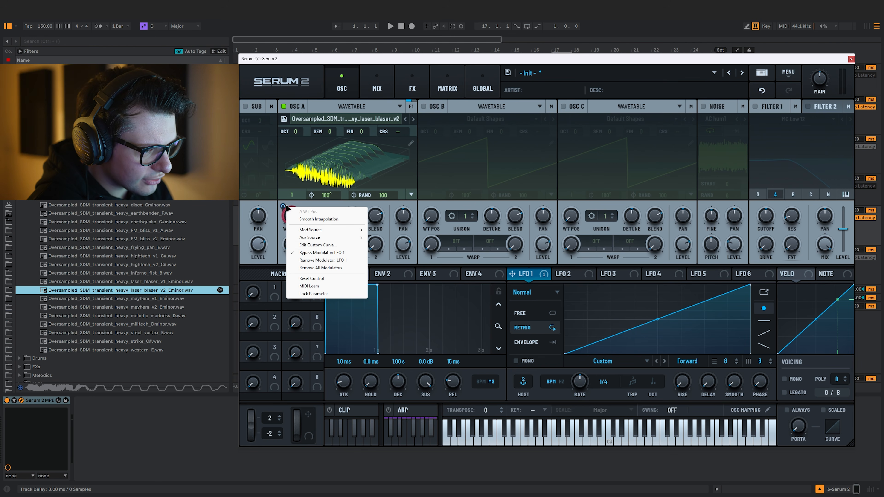
{"action": "left_click", "coordinate": [333, 252]}
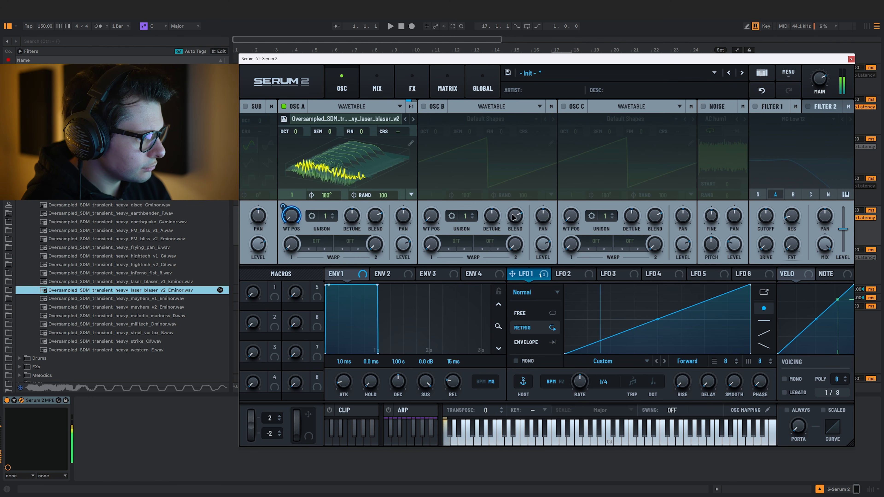
Turn off oscillator A and turn on oscillator B
{"action": "left_click", "coordinate": [298, 107]}
{"action": "left_click", "coordinate": [435, 106]}
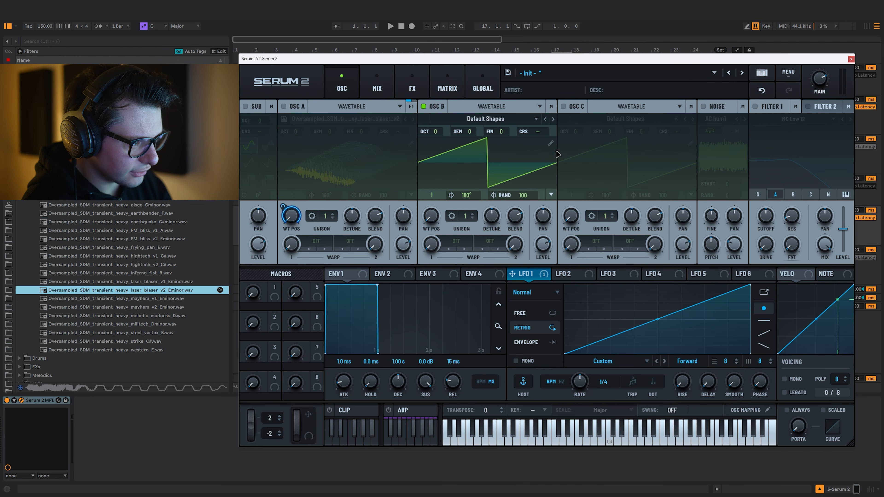
Load Oversampled_SDM_transient_heavy_laser_blaser_v2 into oscillator B as a Spectral source and lower the main volume
{"action": "left_click_drag", "start_coordinate": [112, 299], "coordinate": [487, 160]}
{"action": "left_click", "coordinate": [511, 194]}
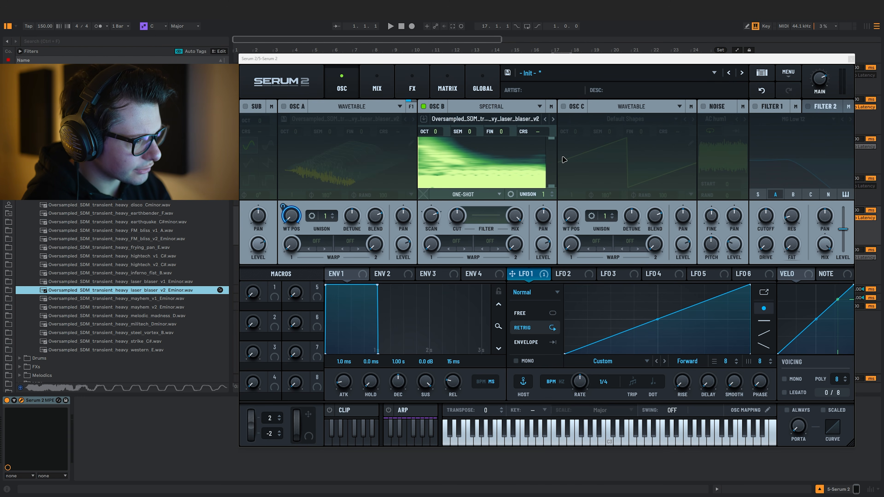
{"action": "left_click_drag", "start_coordinate": [819, 78], "coordinate": [820, 98]}
Try oscillator B's scan rate at 200 %, bring it back down, and set Envelope 1's release to 382 ms
{"action": "left_click_drag", "start_coordinate": [431, 216], "coordinate": [432, 170]}
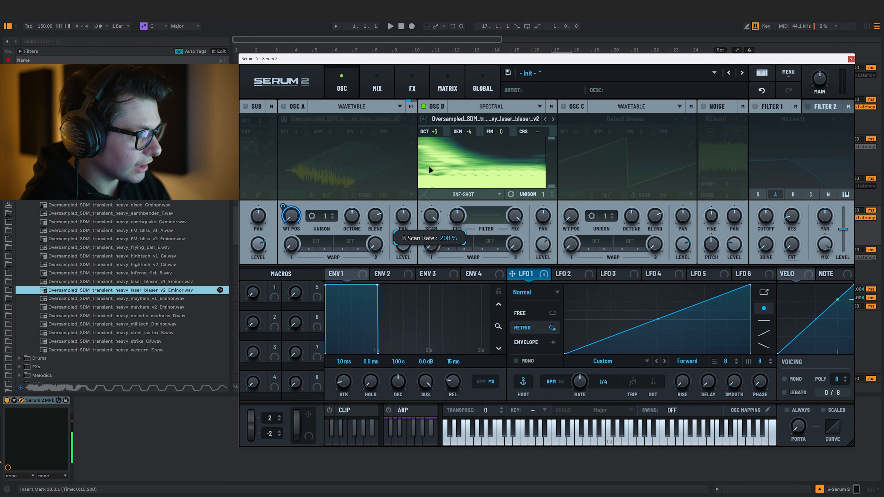
{"action": "left_click_drag", "start_coordinate": [432, 216], "coordinate": [432, 250]}
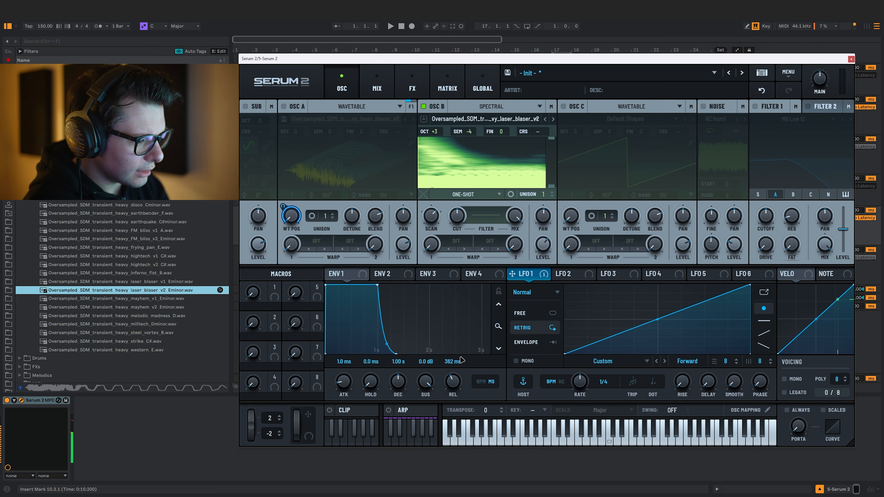
Try the Detune +/- spectral warp in oscillator B's first warp slot and sweep its amount
{"action": "left_click", "coordinate": [456, 241]}
{"action": "left_click", "coordinate": [513, 261]}
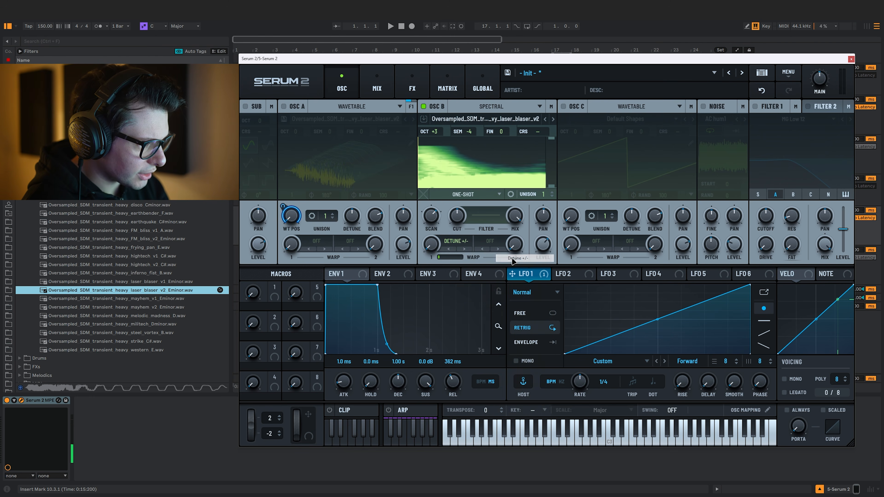
{"action": "left_click_drag", "start_coordinate": [432, 245], "coordinate": [442, 171]}
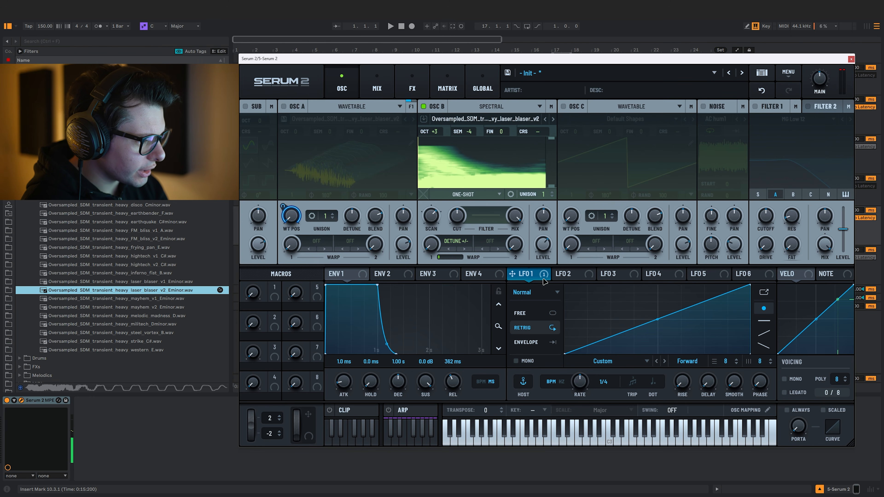
Assign LFO 2 to oscillator B's first warp amount and set LFO 2 to Envelope mode
{"action": "left_click", "coordinate": [571, 274]}
{"action": "left_click_drag", "start_coordinate": [557, 273], "coordinate": [431, 245]}
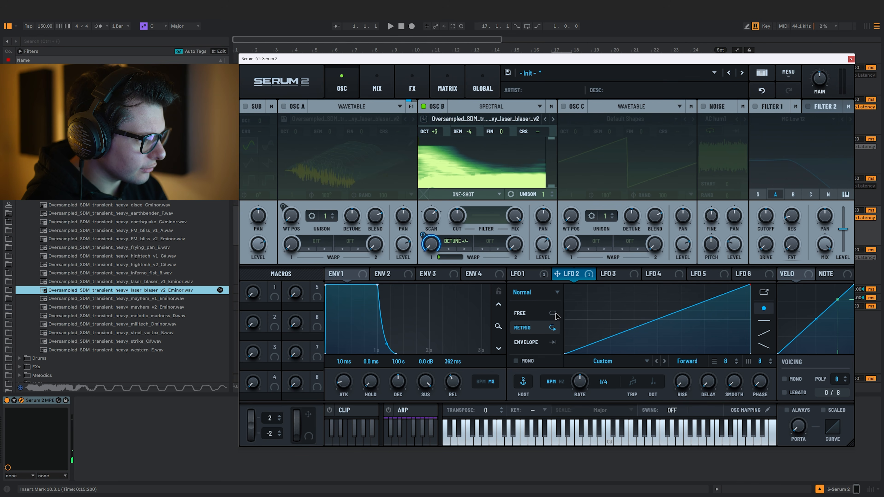
{"action": "left_click", "coordinate": [539, 343]}
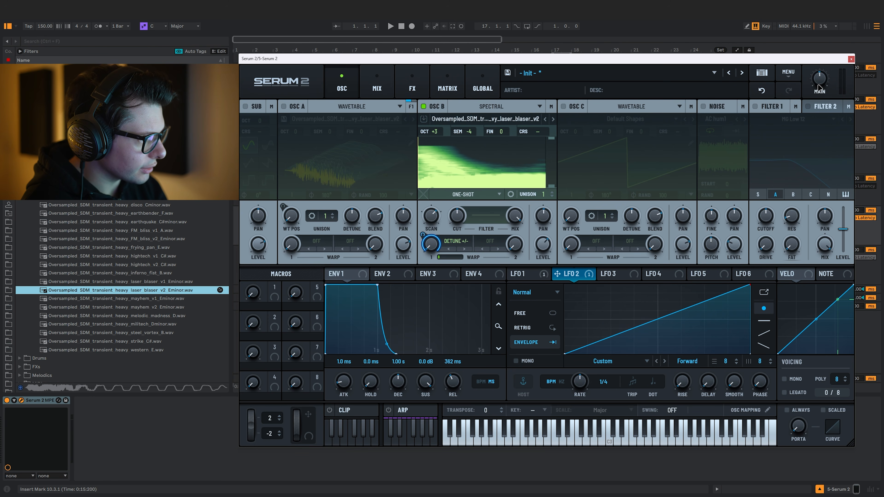
Try the Harmonics, Mirror and Formant spectral warps on oscillator B and check the compressor in the effects chain
{"action": "left_click", "coordinate": [464, 250]}
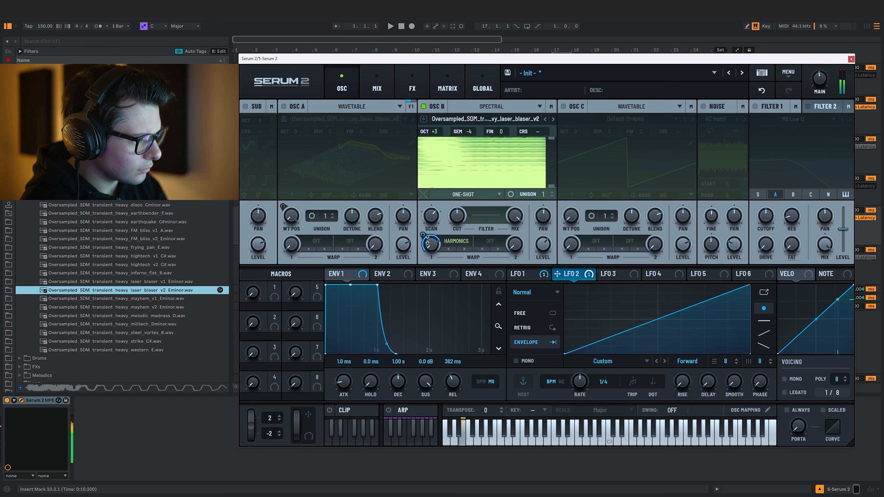
{"action": "left_click", "coordinate": [412, 88]}
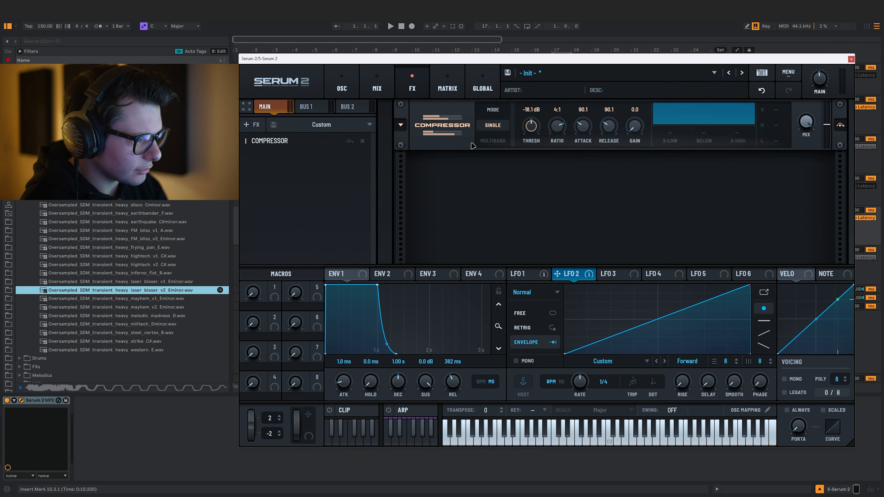
{"action": "left_click", "coordinate": [342, 89]}
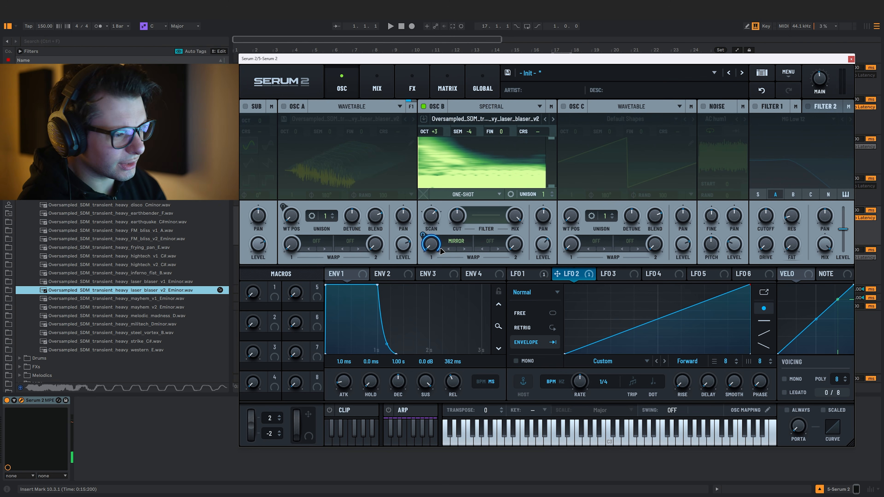
{"action": "mouse_move", "coordinate": [441, 248]}
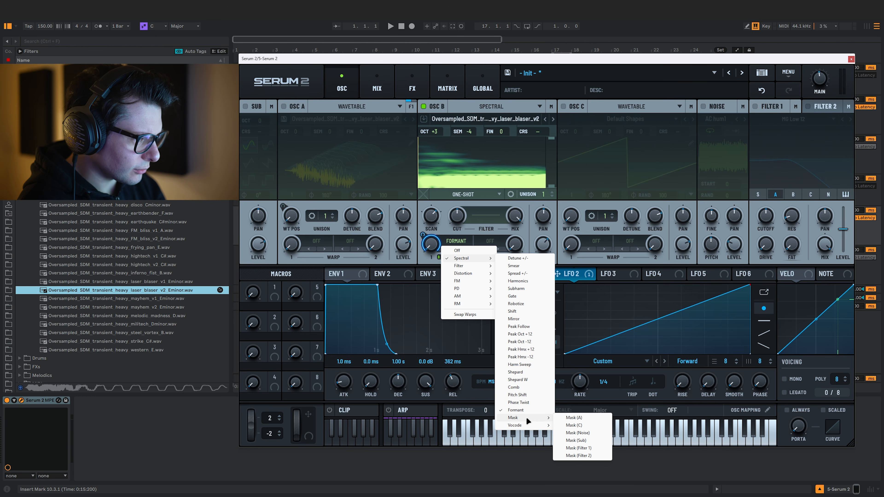
{"action": "left_click", "coordinate": [525, 388]}
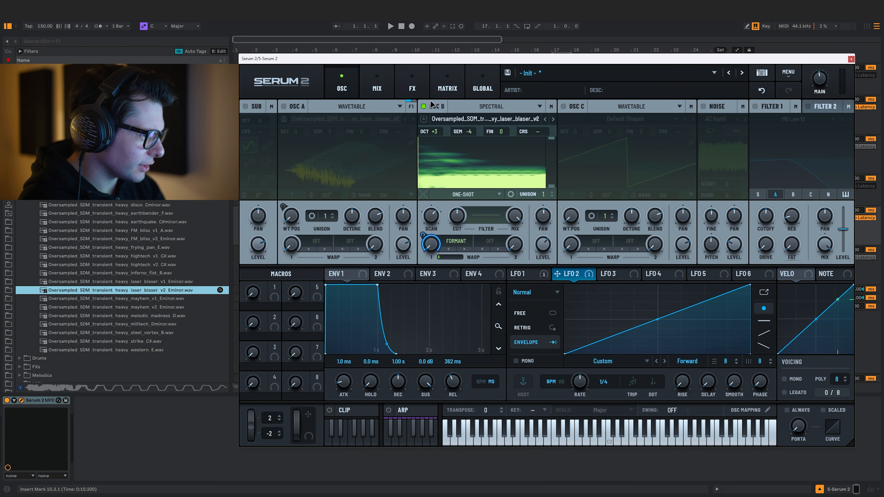
Switch from oscillator B back to oscillator A and set A's random phase to 0 and its phase to 360°
{"action": "left_click", "coordinate": [424, 106]}
{"action": "left_click", "coordinate": [284, 106]}
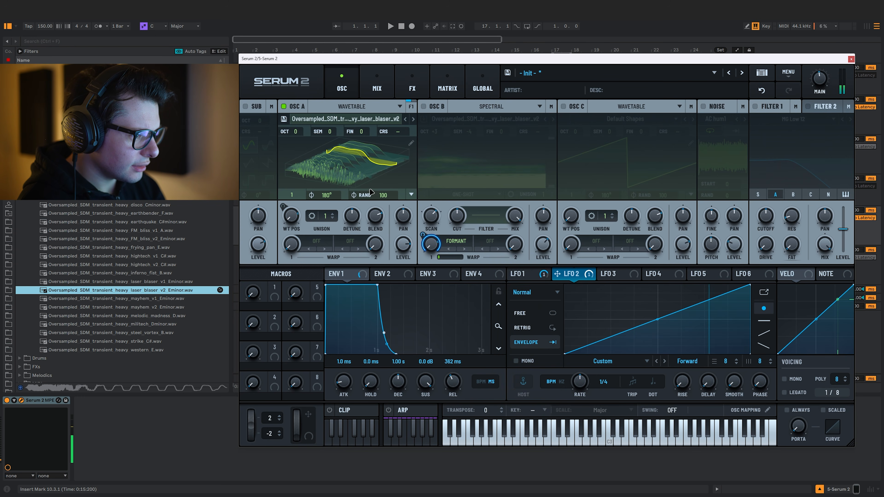
{"action": "left_click_drag", "start_coordinate": [388, 198], "coordinate": [389, 237]}
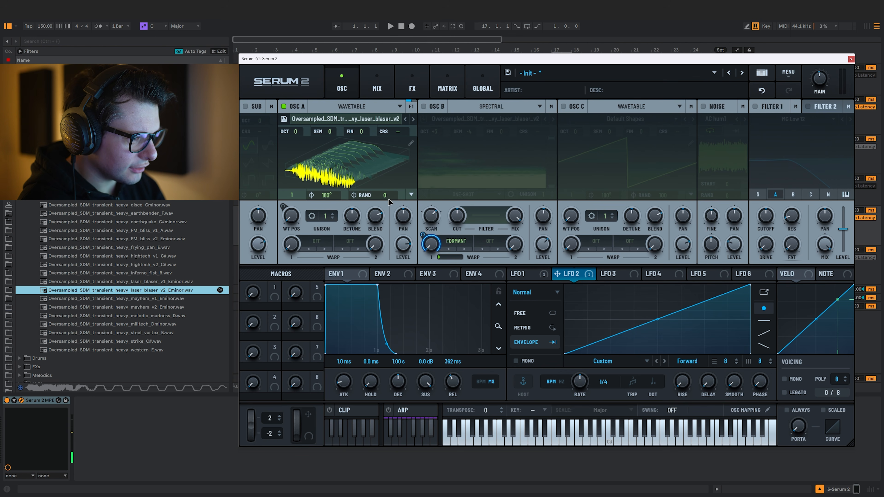
{"action": "left_click", "coordinate": [359, 169]}
{"action": "left_click_drag", "start_coordinate": [335, 197], "coordinate": [343, 145]}
{"action": "left_click", "coordinate": [411, 194]}
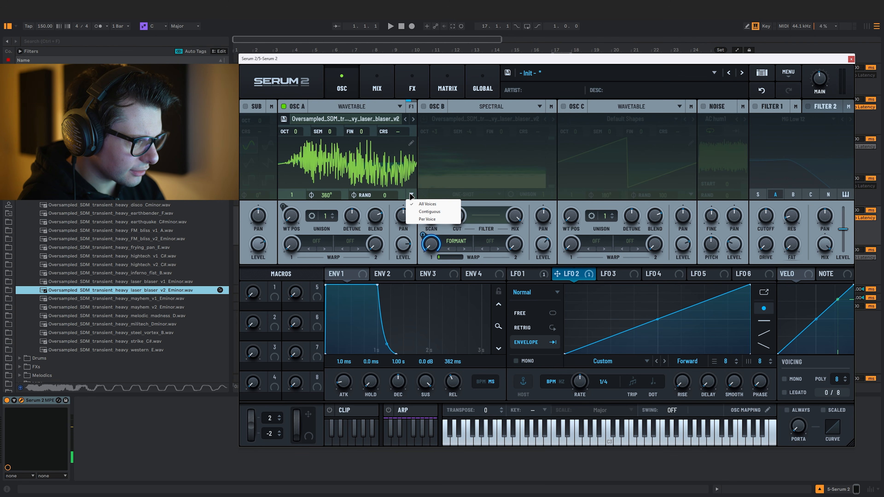
{"action": "left_click", "coordinate": [410, 195]}
Set oscillator A's unison to 7 voices and compare its random phase at 100 with lower amounts
{"action": "mouse_move", "coordinate": [325, 220]}
{"action": "left_mouse_down"}
{"action": "mouse_move", "coordinate": [333, 174]}
{"action": "mouse_move", "coordinate": [323, 228]}
{"action": "left_mouse_up"}
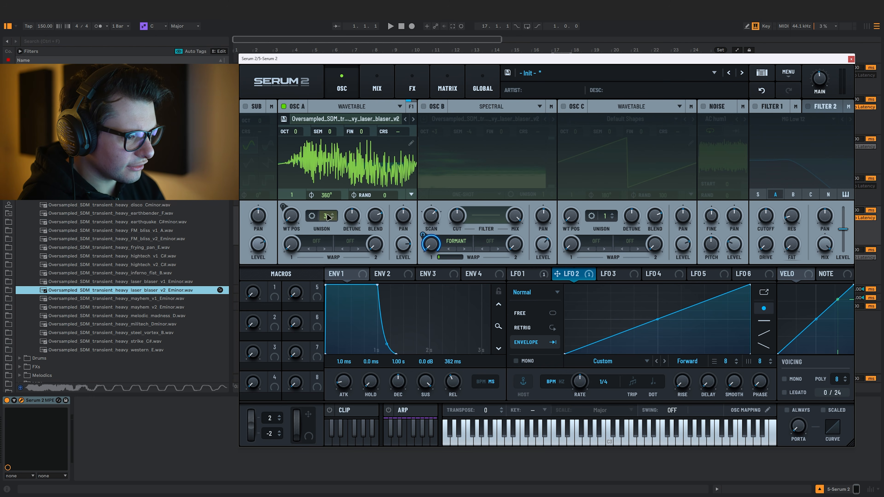
{"action": "left_click_drag", "start_coordinate": [327, 216], "coordinate": [389, 185]}
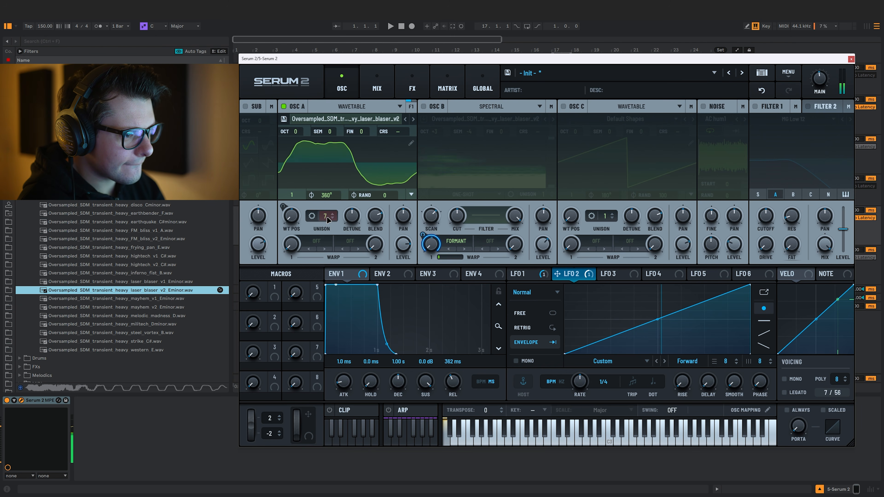
{"action": "double_click", "coordinate": [386, 197]}
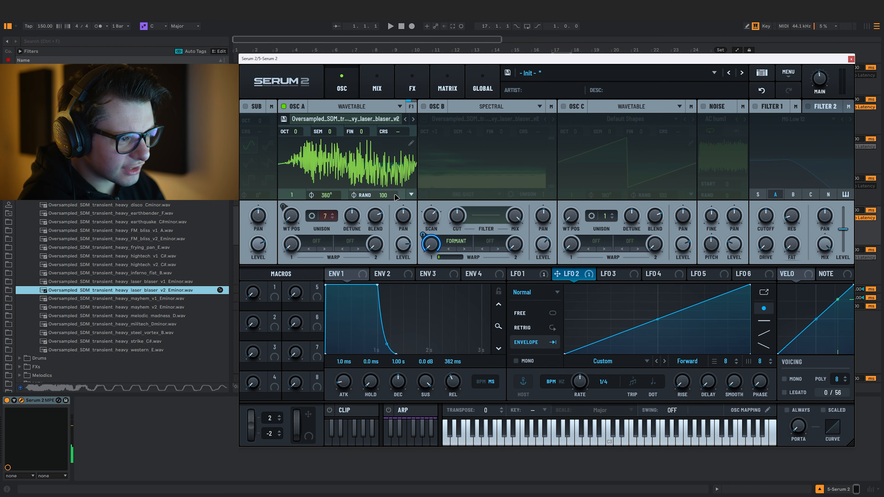
{"action": "left_click_drag", "start_coordinate": [393, 196], "coordinate": [393, 240]}
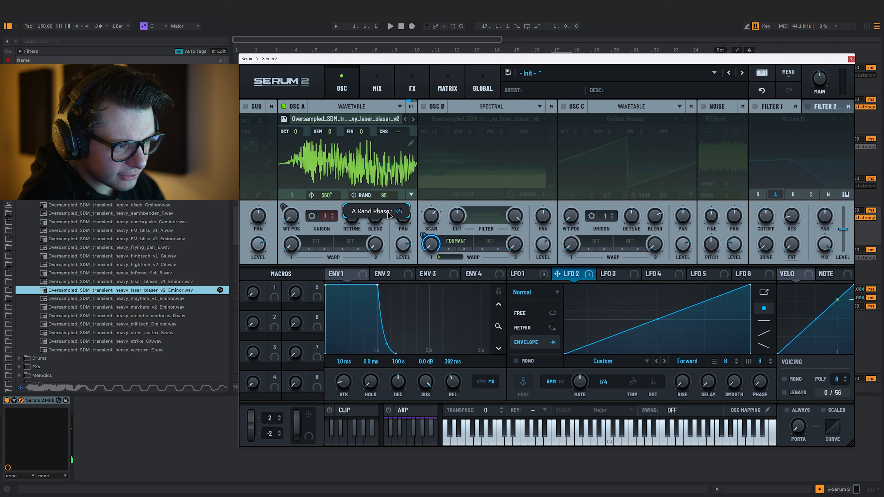
Switch oscillator A to Per Voice phase, arrange the seven voices' phases as an ascending diagonal, and play test notes
{"action": "left_click", "coordinate": [412, 194]}
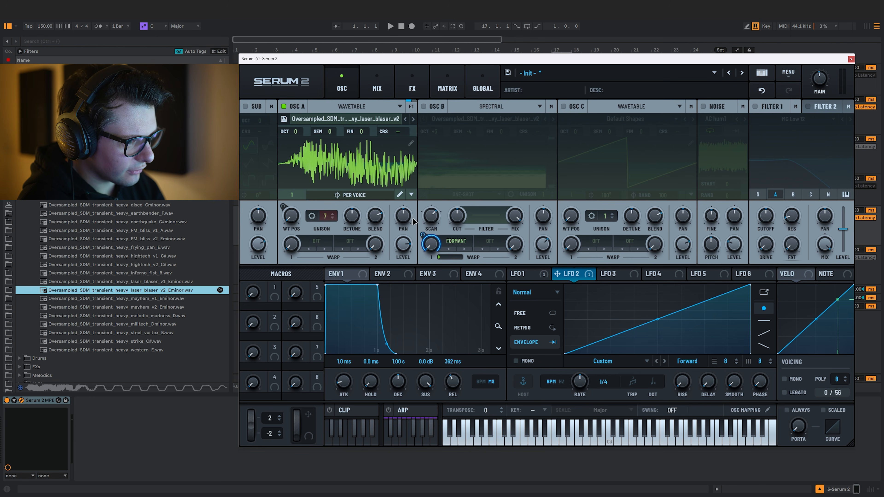
{"action": "left_click", "coordinate": [400, 195]}
{"action": "key", "text": "a"}
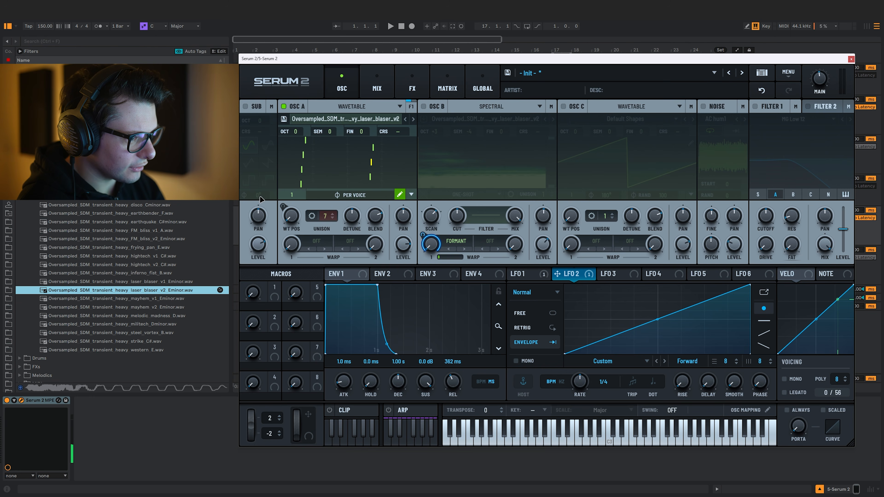
{"action": "mouse_move", "coordinate": [328, 217]}
{"action": "left_mouse_down"}
{"action": "mouse_move", "coordinate": [316, 289]}
{"action": "mouse_move", "coordinate": [321, 219]}
{"action": "left_mouse_up"}
{"action": "key", "text": "a"}
{"action": "key", "text": "a"}
{"action": "key", "text": "a"}
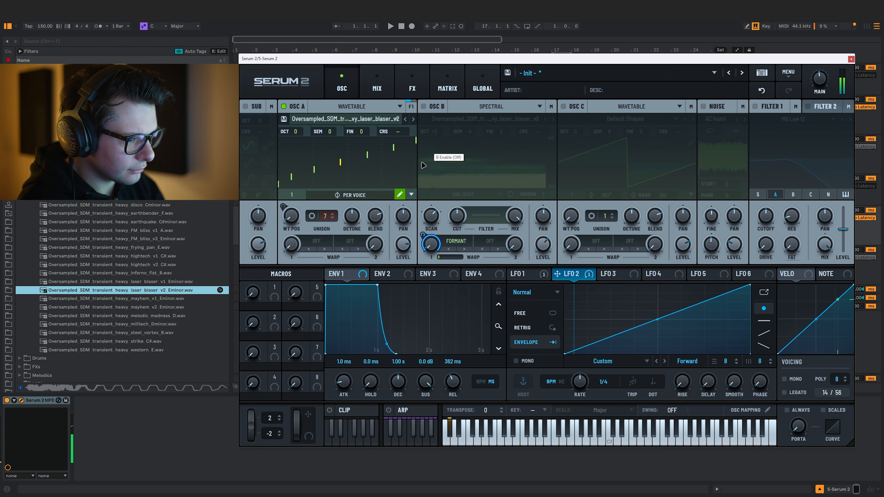
Lower oscillator A's unison detune to 0.00 and fine-tune it around 0.01
{"action": "left_click_drag", "start_coordinate": [351, 217], "coordinate": [352, 238]}
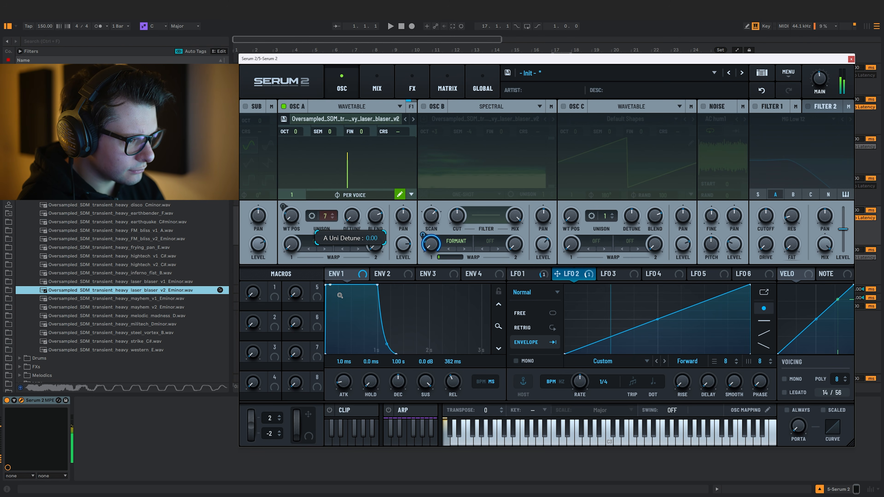
{"action": "left_click_drag", "start_coordinate": [340, 295], "coordinate": [365, 272]}
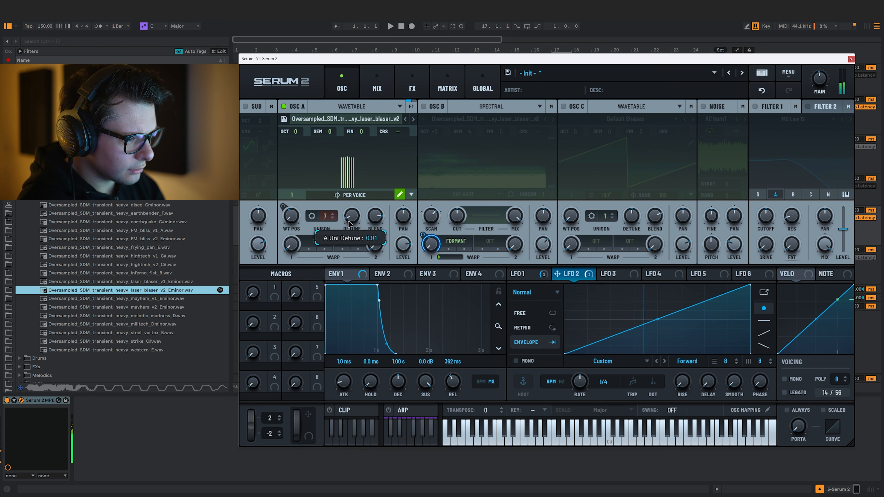
{"action": "left_click_drag", "start_coordinate": [353, 190], "coordinate": [353, 203]}
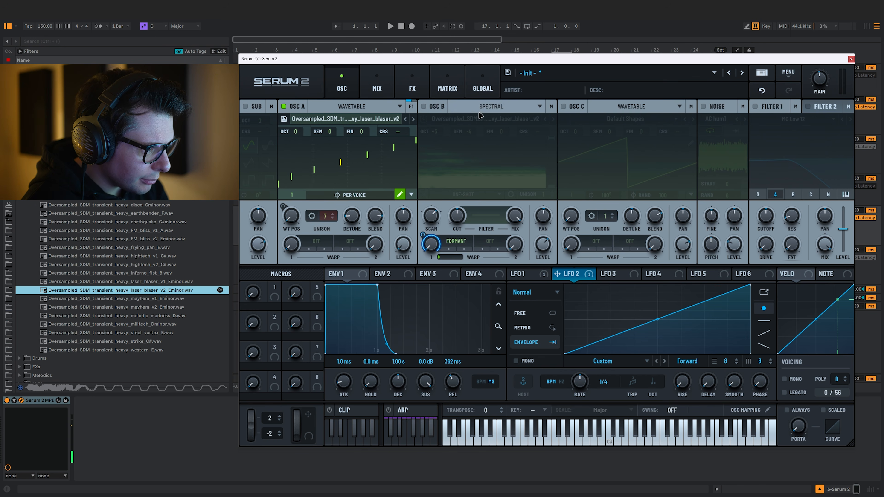
Turn on oscillator B alongside A with B's Formant warp cleared, and set oscillator A's first warp to FM (B)
{"action": "left_click", "coordinate": [424, 106]}
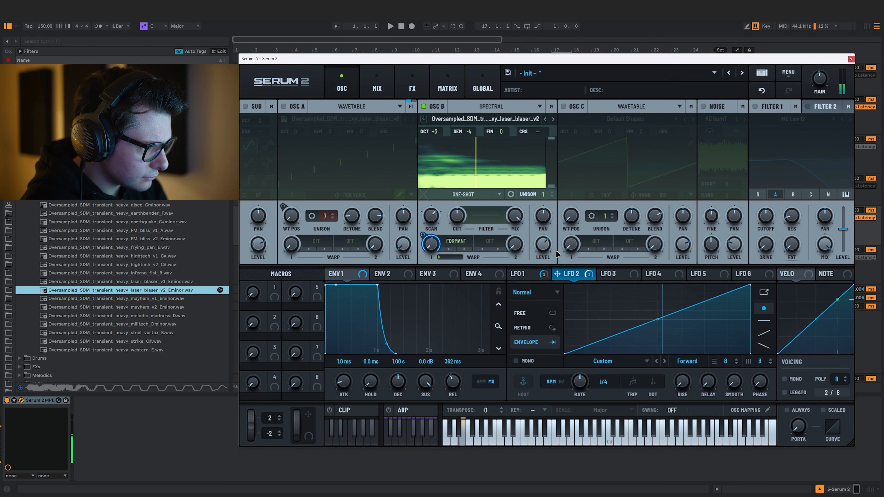
{"action": "left_click", "coordinate": [317, 241]}
{"action": "mouse_move", "coordinate": [334, 288]}
{"action": "left_click", "coordinate": [375, 289]}
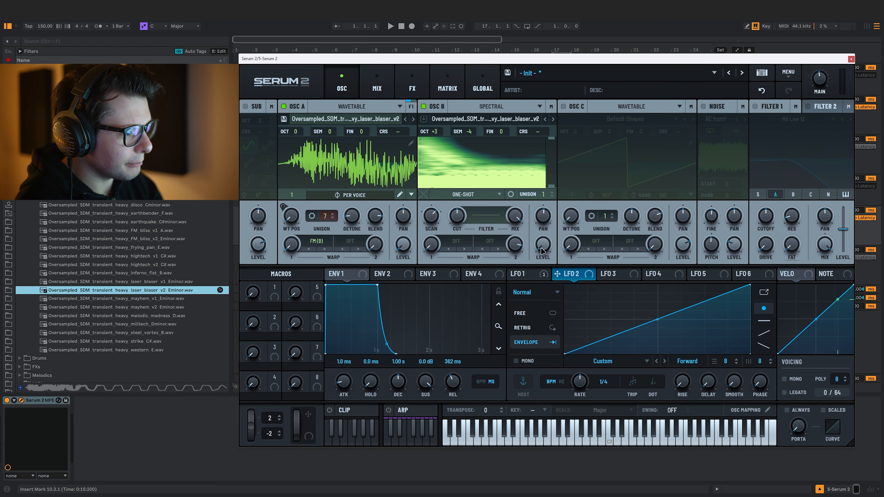
Raise oscillator A's level, then sweep its FM (B) warp amount up and back down to zero
{"action": "left_click_drag", "start_coordinate": [404, 244], "coordinate": [413, 192]}
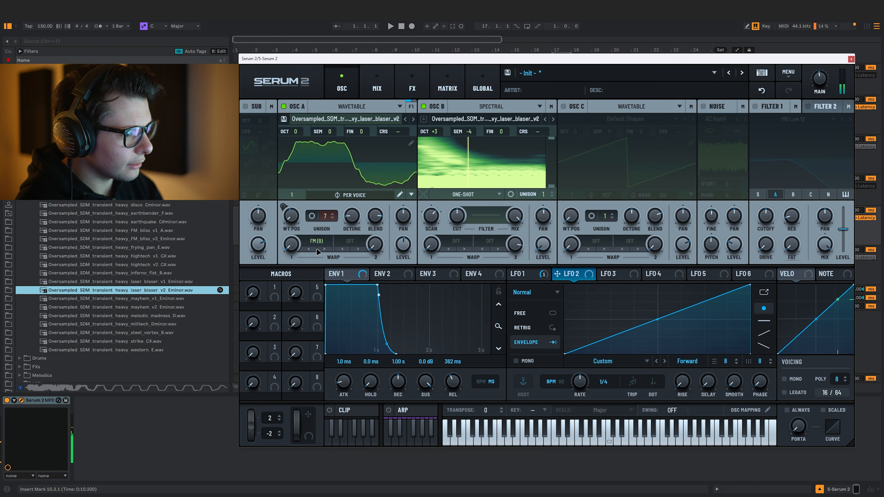
{"action": "left_click_drag", "start_coordinate": [292, 244], "coordinate": [297, 204]}
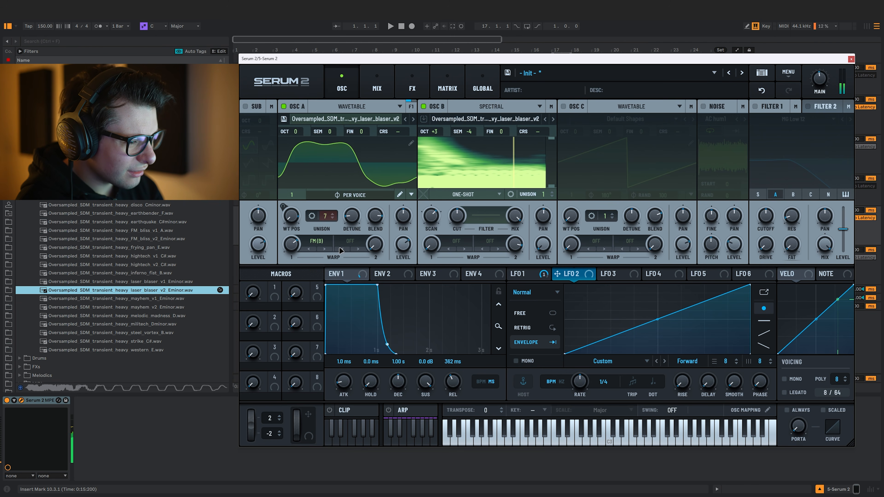
{"action": "left_click_drag", "start_coordinate": [292, 244], "coordinate": [281, 292]}
Set oscillator B's octave to 0, try its coarse pitch at -64.00, and set it to 64.00
{"action": "left_click_drag", "start_coordinate": [429, 132], "coordinate": [430, 230]}
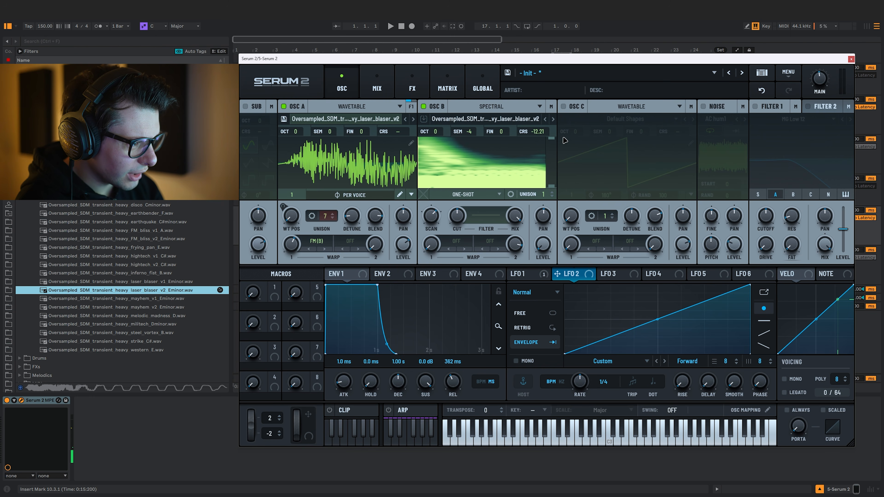
{"action": "left_click_drag", "start_coordinate": [537, 132], "coordinate": [510, 227]}
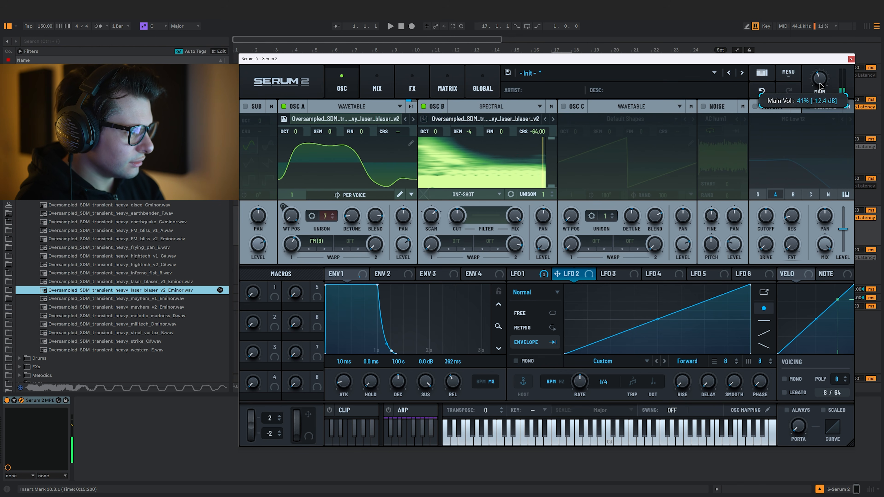
{"action": "left_click_drag", "start_coordinate": [532, 132], "coordinate": [545, 42]}
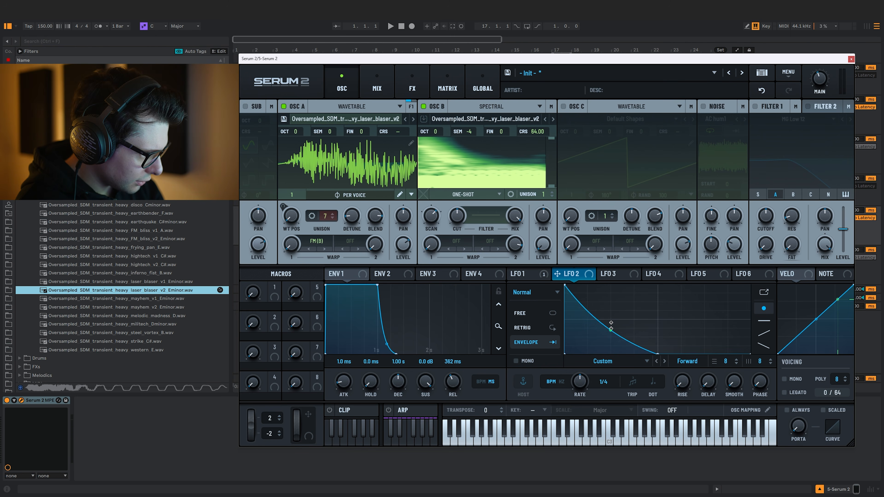
Shape LFO 2 into a steep decaying curve and assign it to oscillator A's FM (B) warp amount
{"action": "left_click_drag", "start_coordinate": [611, 325], "coordinate": [606, 332]}
{"action": "left_click_drag", "start_coordinate": [568, 277], "coordinate": [294, 243]}
{"action": "mouse_move", "coordinate": [297, 244]}
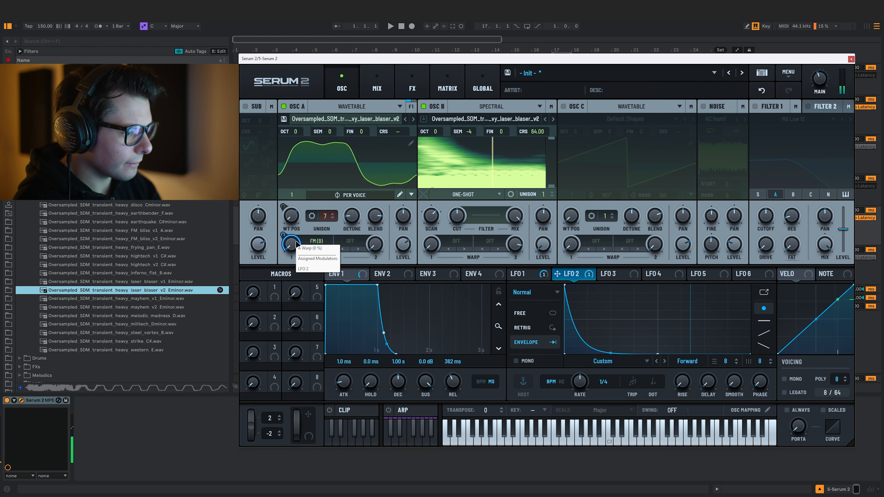
Adjust oscillator A's LFO 2-modulated FM (B) warp and sweep oscillator B's coarse pitch, leaving it at 64.00
{"action": "left_click_drag", "start_coordinate": [289, 244], "coordinate": [278, 274]}
{"action": "left_click_drag", "start_coordinate": [273, 227], "coordinate": [271, 214]}
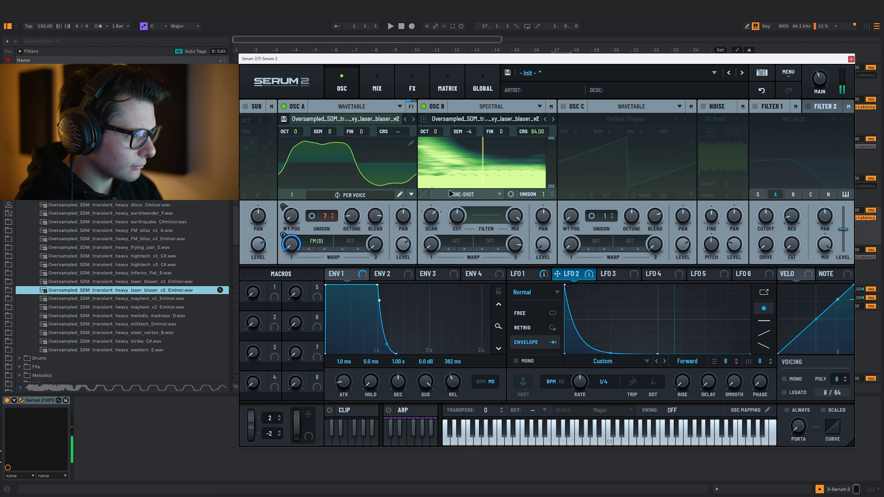
{"action": "left_click_drag", "start_coordinate": [537, 134], "coordinate": [530, 100]}
{"action": "left_click_drag", "start_coordinate": [527, 28], "coordinate": [529, 2]}
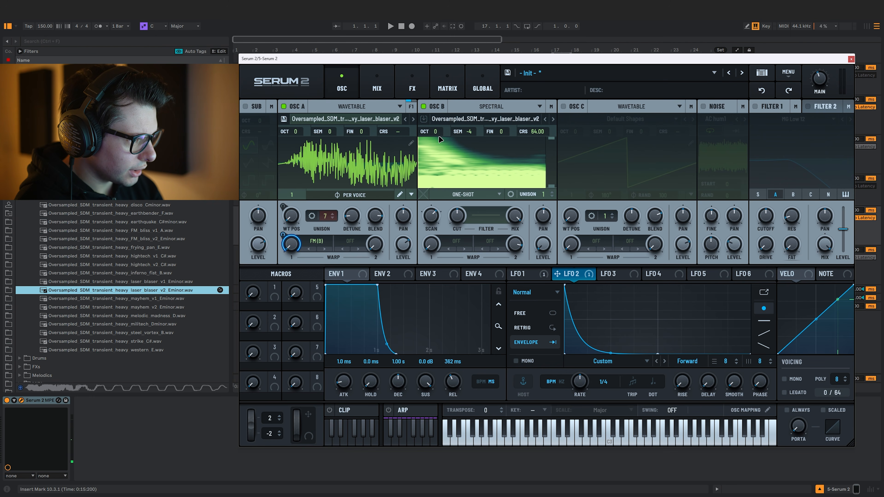
Set oscillator B's octave to +2 and its semitone offset to +5
{"action": "left_click_drag", "start_coordinate": [438, 133], "coordinate": [463, 105]}
{"action": "double_click", "coordinate": [462, 132]}
{"action": "mouse_move", "coordinate": [439, 136]}
{"action": "left_mouse_down"}
{"action": "mouse_move", "coordinate": [435, 124]}
{"action": "mouse_move", "coordinate": [432, 160]}
{"action": "mouse_move", "coordinate": [436, 135]}
{"action": "left_mouse_up"}
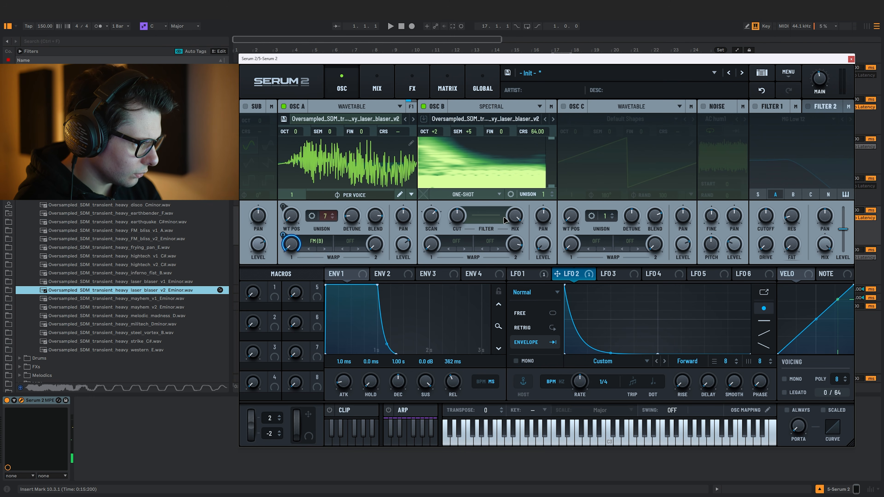
Try Peak HMX-12 and Mask (A) on oscillator B's first warp, settle on Harm Sweep, and modulate its amount with LFO 1
{"action": "left_click", "coordinate": [456, 241]}
{"action": "left_click", "coordinate": [547, 256]}
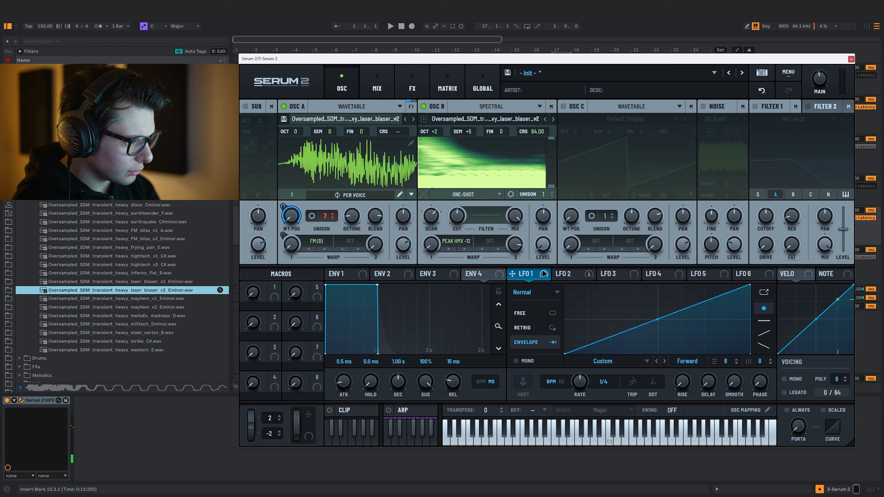
{"action": "left_click", "coordinate": [466, 249]}
{"action": "left_click", "coordinate": [466, 249]}
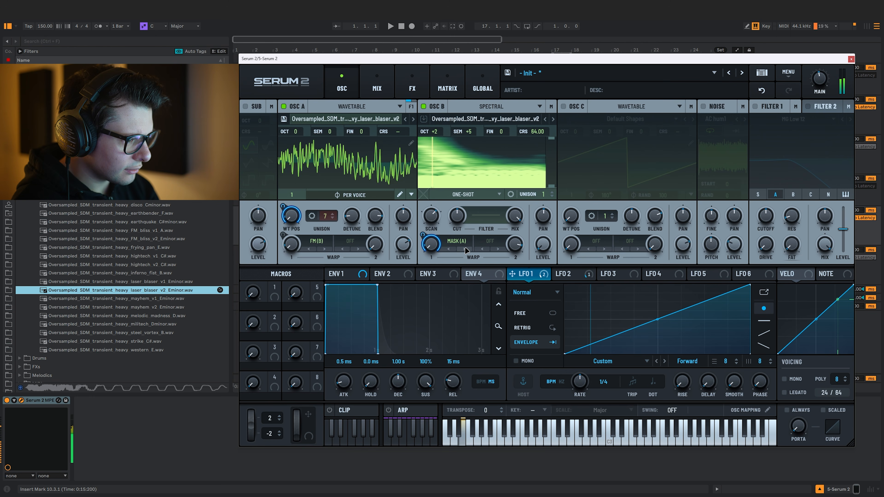
{"action": "left_click", "coordinate": [466, 249]}
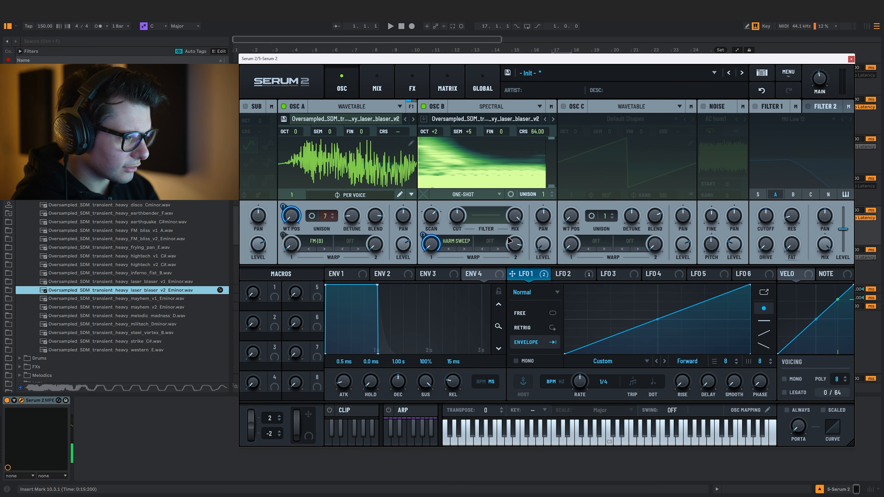
Set oscillator B's second warp to Shepard with LFO 1 modulating its amount, and raise the oscillator's unison to 7 voices
{"action": "left_click", "coordinate": [490, 241]}
{"action": "mouse_move", "coordinate": [496, 258]}
{"action": "left_click", "coordinate": [548, 372]}
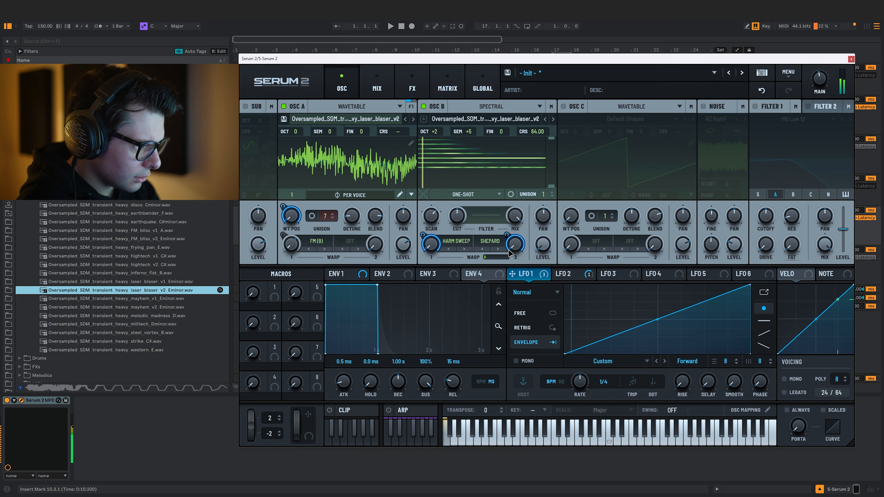
{"action": "mouse_move", "coordinate": [499, 257]}
{"action": "left_mouse_down"}
{"action": "mouse_move", "coordinate": [507, 257]}
{"action": "mouse_move", "coordinate": [489, 257]}
{"action": "left_mouse_up"}
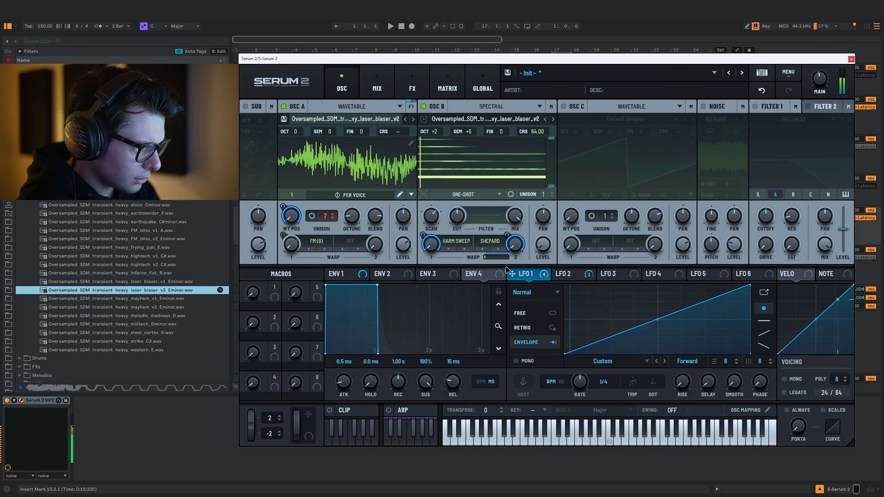
{"action": "left_click_drag", "start_coordinate": [548, 194], "coordinate": [538, 76]}
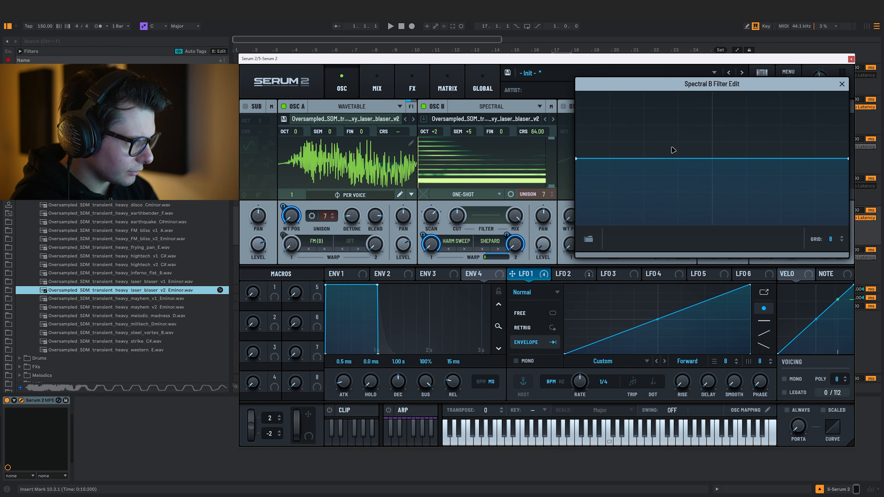
Draw oscillator B's spectral filter curve with a central peak falling steeply along a bent slope to a low point, and close the editor
{"action": "double_click", "coordinate": [653, 125]}
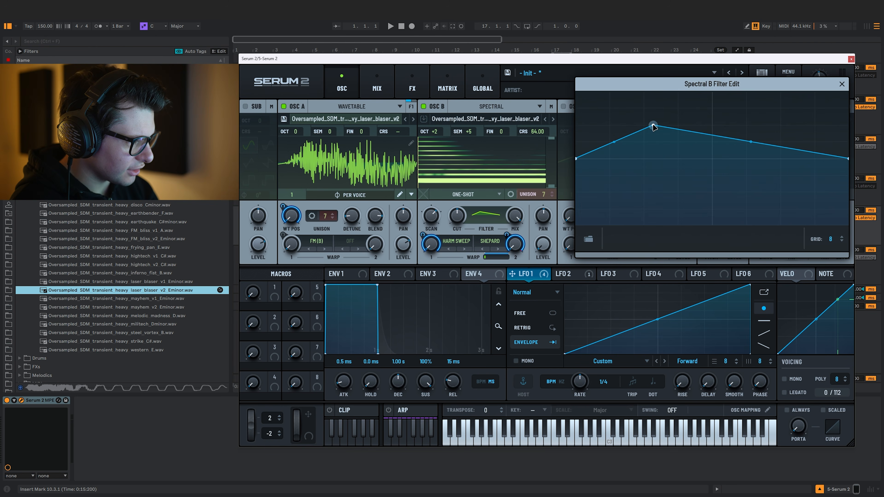
{"action": "left_click_drag", "start_coordinate": [653, 126], "coordinate": [773, 226]}
{"action": "double_click", "coordinate": [670, 167]}
{"action": "left_click_drag", "start_coordinate": [669, 166], "coordinate": [716, 89]}
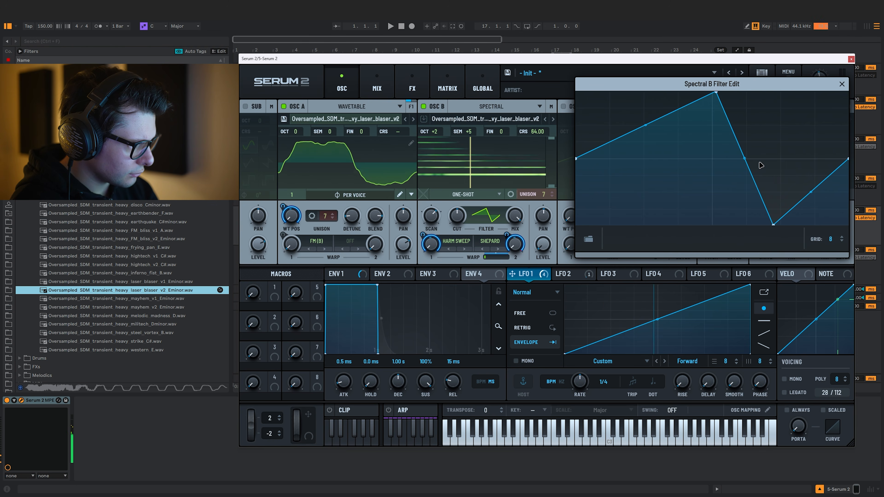
{"action": "left_click_drag", "start_coordinate": [744, 159], "coordinate": [744, 203]}
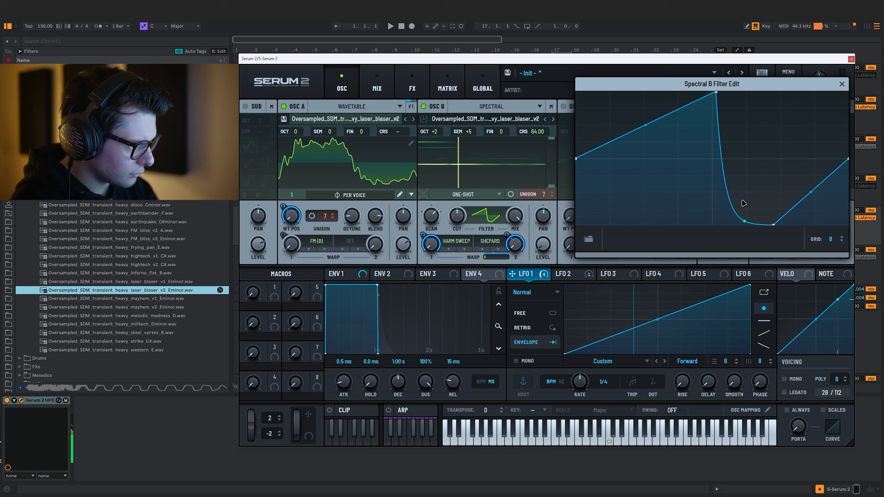
{"action": "left_click", "coordinate": [841, 85]}
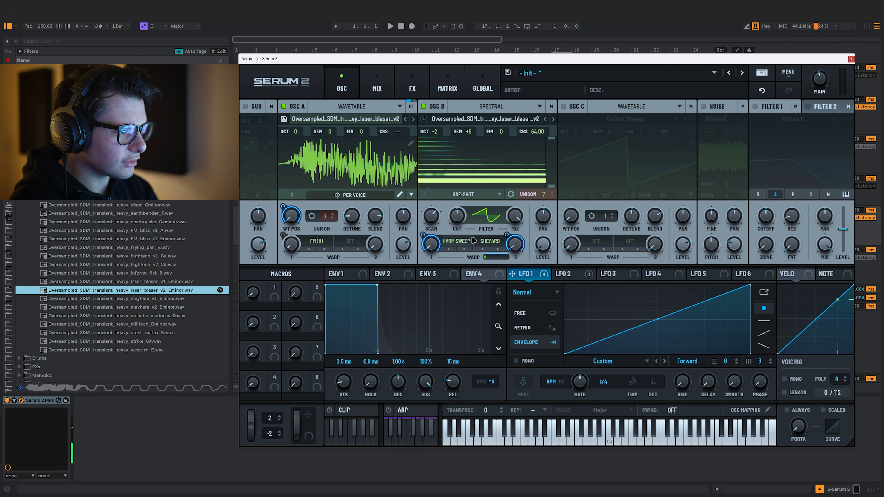
Save the preset as balls1
{"action": "left_click", "coordinate": [508, 74]}
{"action": "type", "text": "ball"}
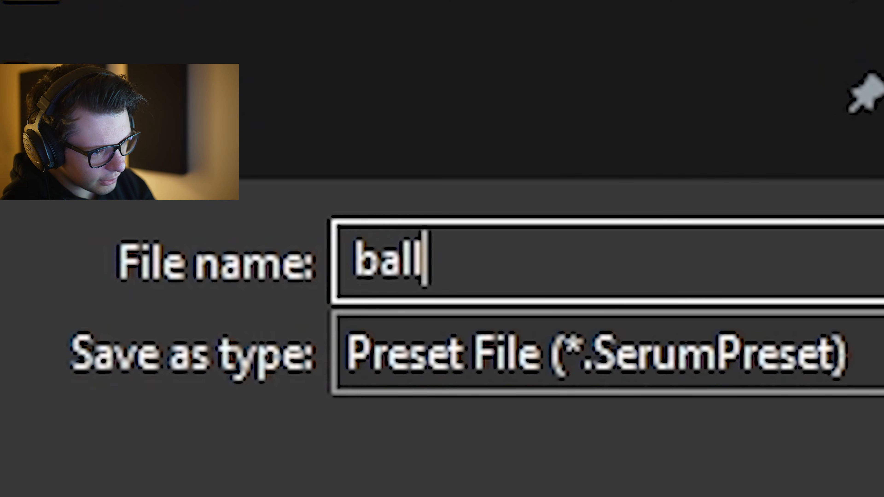
{"action": "type", "text": "s1"}
{"action": "key", "text": "Return"}
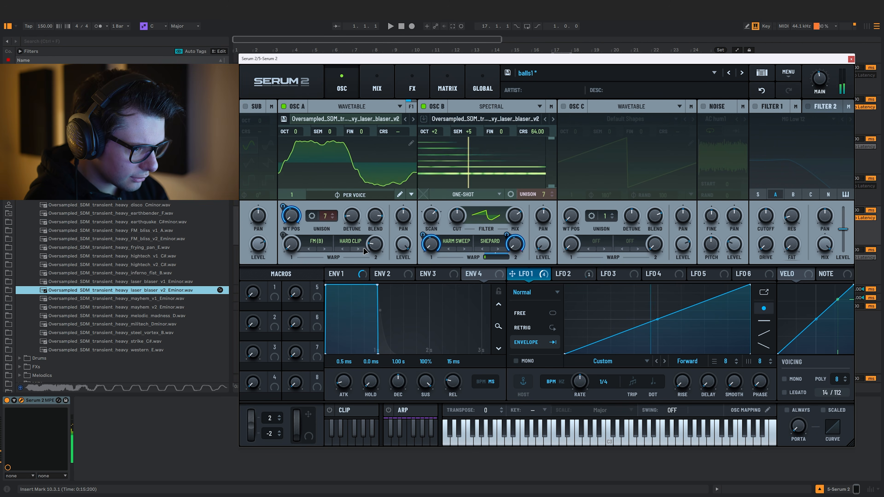
Use Hard Clip as oscillator A's second warp and sweep its amount up to about 97%
{"action": "left_click_drag", "start_coordinate": [372, 247], "coordinate": [372, 209]}
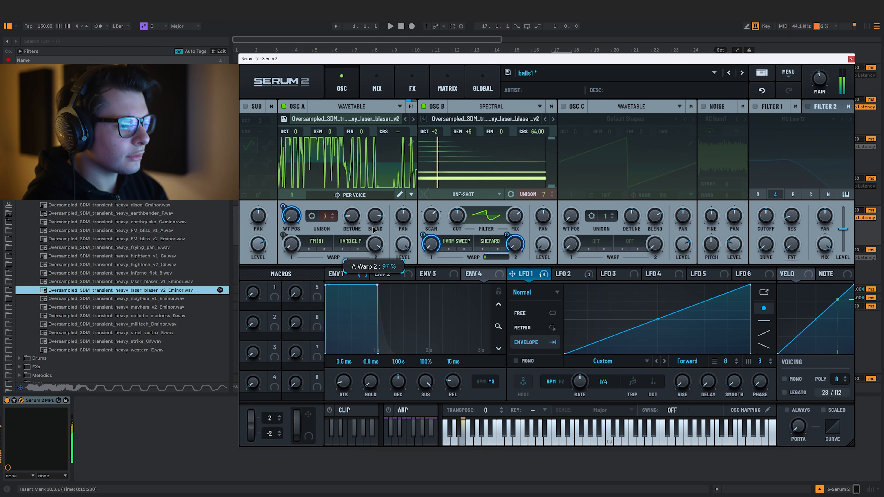
{"action": "left_click", "coordinate": [358, 243]}
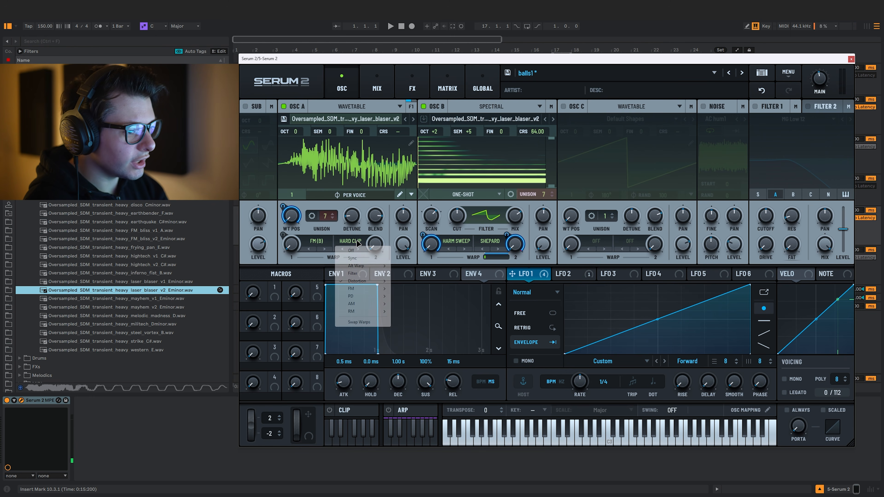
{"action": "left_click", "coordinate": [376, 242]}
{"action": "left_click", "coordinate": [355, 242]}
{"action": "left_click", "coordinate": [378, 238]}
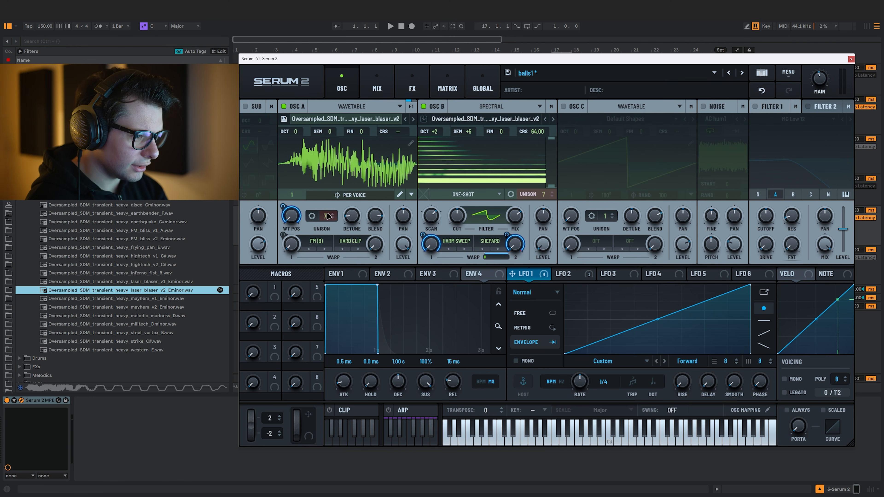
{"action": "left_click_drag", "start_coordinate": [376, 244], "coordinate": [360, 132]}
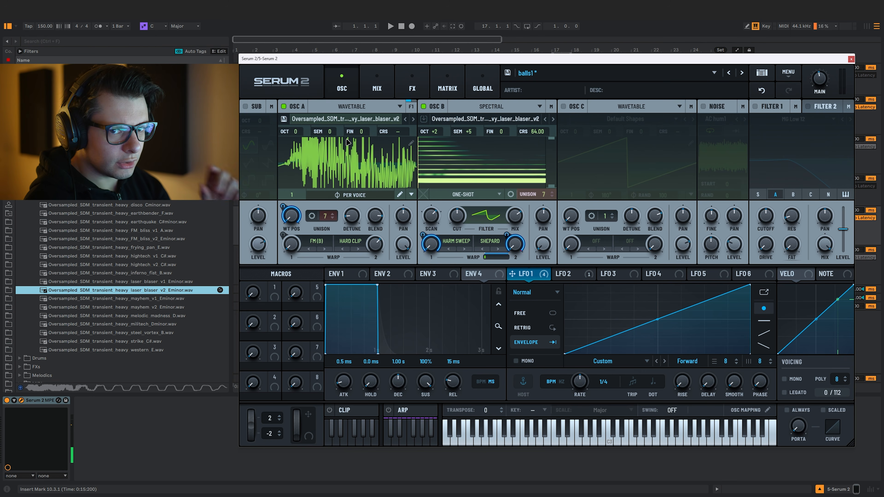
Bend LFO 3 into a gentle decaying curve and assign it to oscillator A's Hard Clip warp amount
{"action": "left_click", "coordinate": [336, 273]}
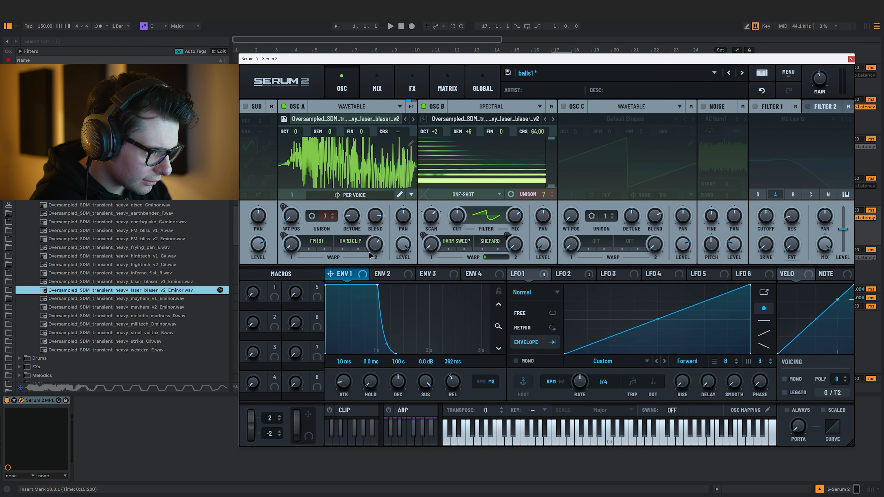
{"action": "left_click", "coordinate": [567, 274]}
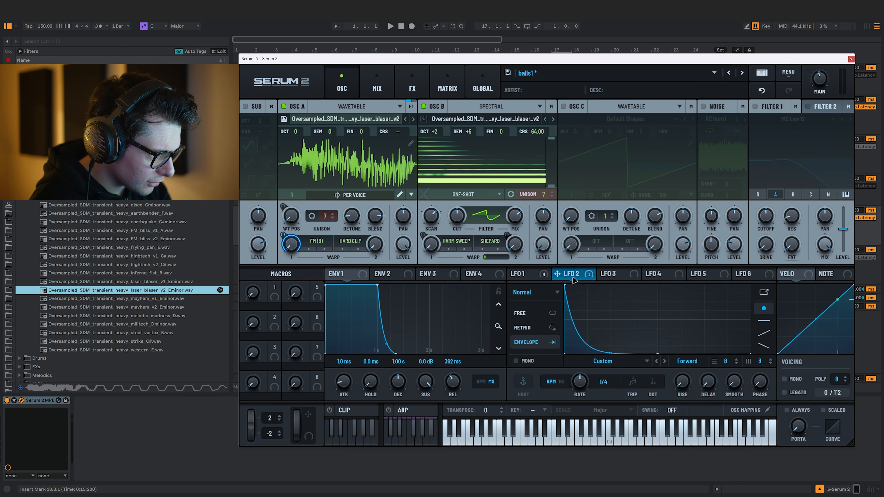
{"action": "left_click", "coordinate": [627, 277]}
{"action": "left_click_drag", "start_coordinate": [661, 358], "coordinate": [665, 341]}
{"action": "left_click_drag", "start_coordinate": [628, 281], "coordinate": [374, 250]}
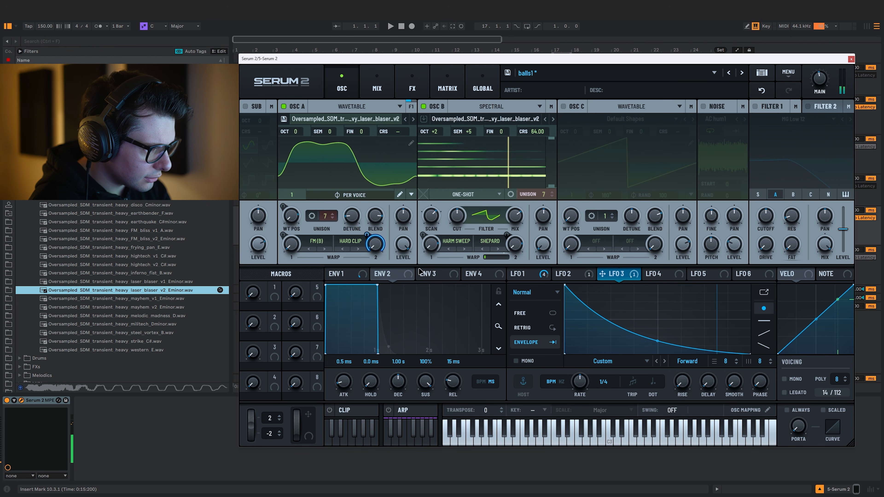
Reshape LFO 3 to hold at full level before a curved decay to zero, and adjust its depth on oscillator A's Hard Clip warp
{"action": "double_click", "coordinate": [612, 306]}
{"action": "left_click_drag", "start_coordinate": [611, 307], "coordinate": [612, 286]}
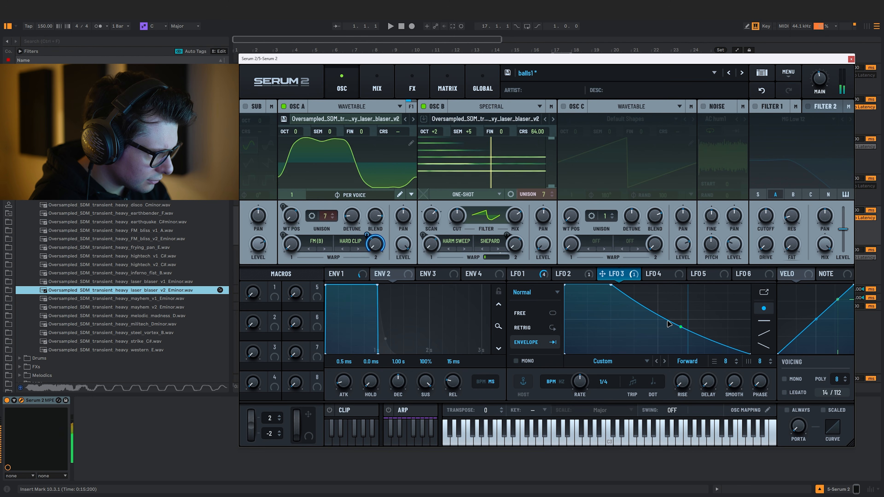
{"action": "left_click_drag", "start_coordinate": [669, 324], "coordinate": [668, 317]}
{"action": "left_click_drag", "start_coordinate": [750, 353], "coordinate": [750, 333]}
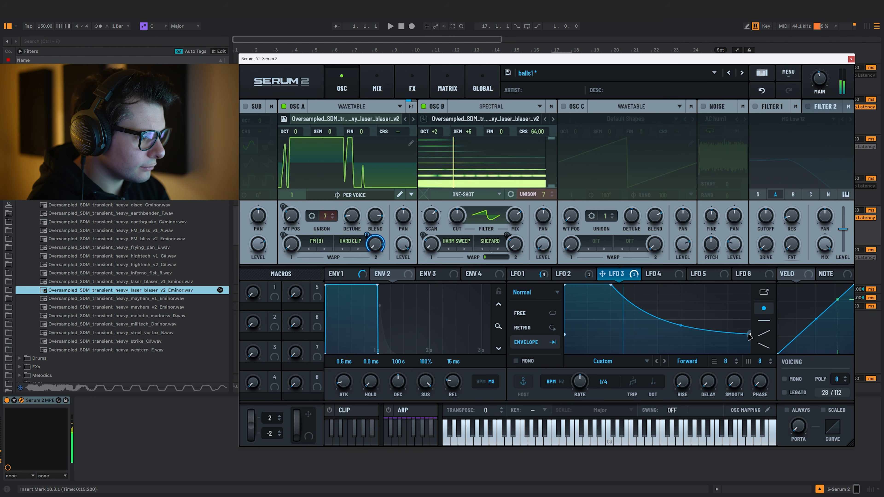
{"action": "left_click_drag", "start_coordinate": [749, 335], "coordinate": [750, 353]}
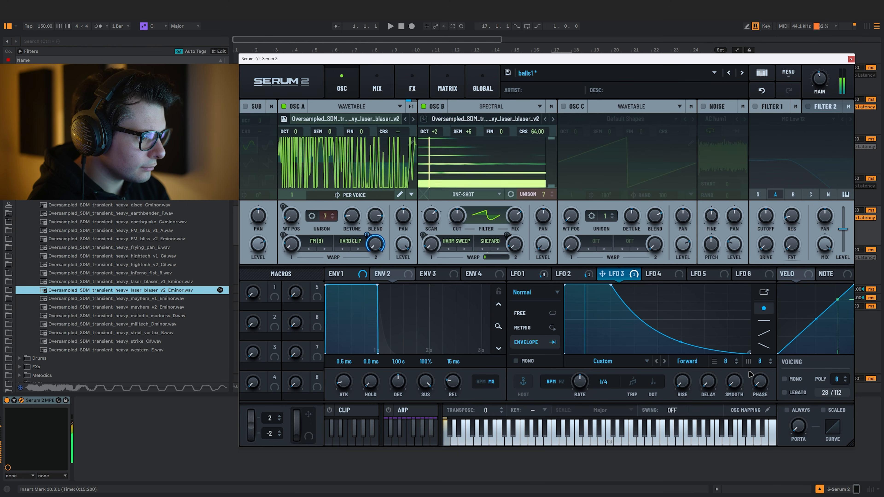
{"action": "left_click_drag", "start_coordinate": [375, 245], "coordinate": [354, 189]}
{"action": "left_click_drag", "start_coordinate": [367, 235], "coordinate": [360, 250]}
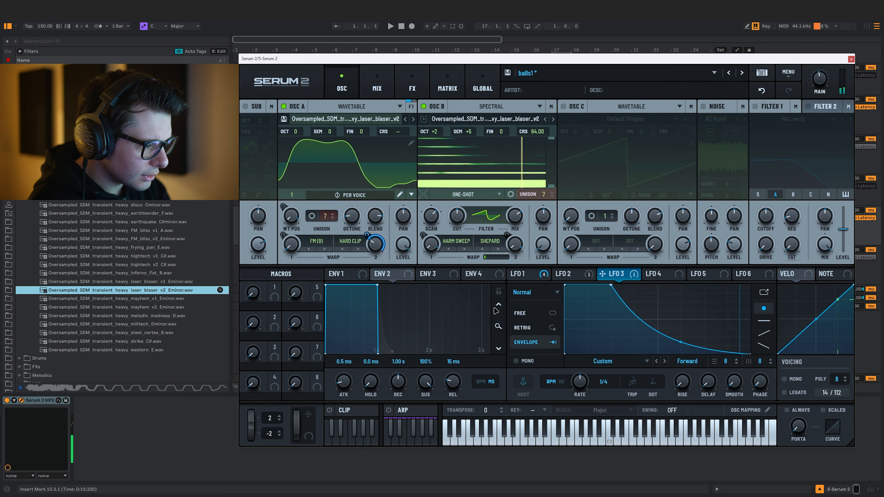
Assign LFO 3 to oscillator A's level and open the custom curve editor for that modulation
{"action": "left_click_drag", "start_coordinate": [604, 274], "coordinate": [399, 256]}
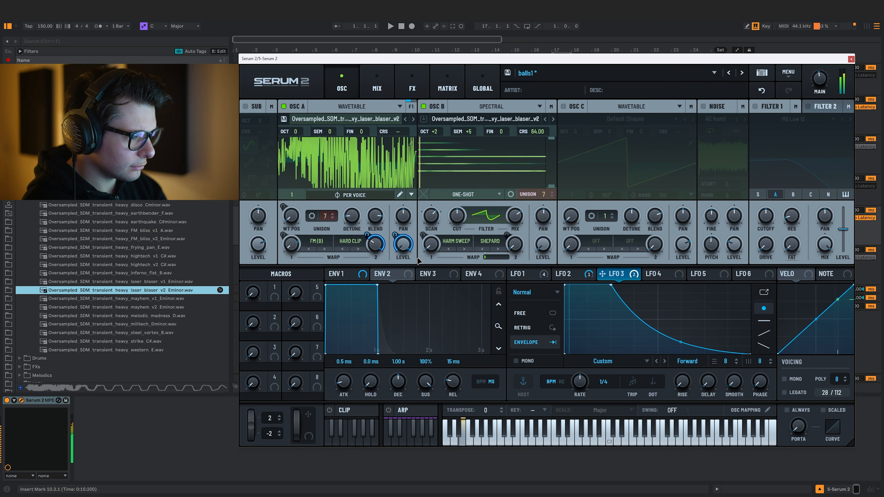
{"action": "right_click", "coordinate": [399, 245]}
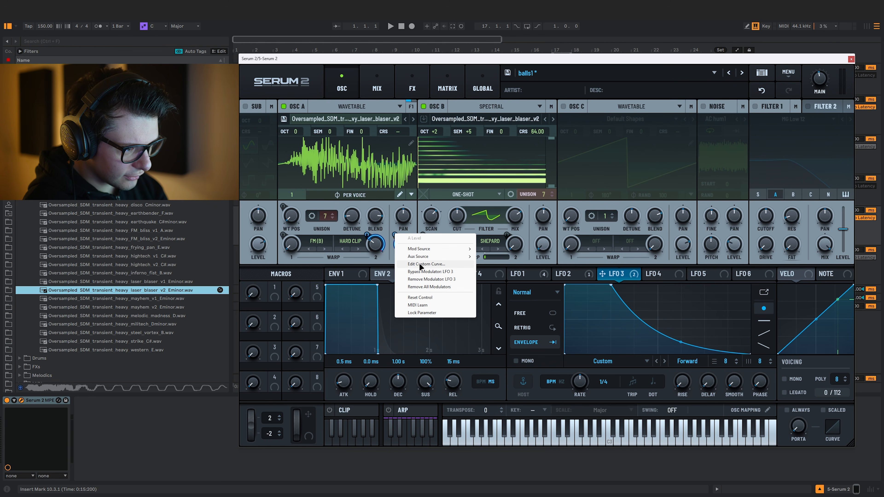
{"action": "left_click", "coordinate": [425, 264]}
{"action": "mouse_move", "coordinate": [692, 86]}
{"action": "left_mouse_down"}
{"action": "mouse_move", "coordinate": [752, 185]}
{"action": "mouse_move", "coordinate": [387, 303]}
{"action": "mouse_move", "coordinate": [726, 143]}
{"action": "mouse_move", "coordinate": [520, 306]}
{"action": "mouse_move", "coordinate": [430, 300]}
{"action": "mouse_move", "coordinate": [459, 230]}
{"action": "mouse_move", "coordinate": [691, 92]}
{"action": "left_mouse_up"}
{"action": "double_click", "coordinate": [604, 121]}
{"action": "left_click_drag", "start_coordinate": [680, 241], "coordinate": [680, 237]}
{"action": "double_click", "coordinate": [680, 190]}
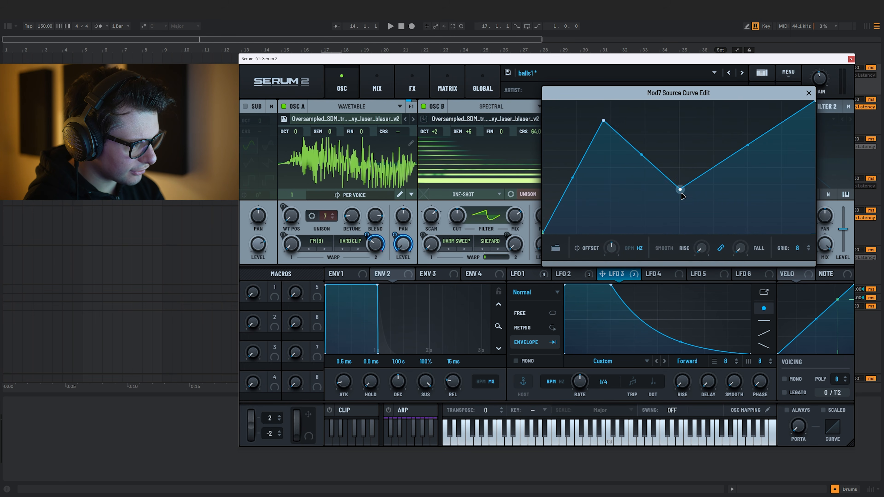
{"action": "double_click", "coordinate": [679, 190]}
{"action": "double_click", "coordinate": [604, 121]}
Bend oscillator A's level modulation curve into a steep rise that flattens out, close the editor, and lower the computer keyboard's octave to C0
{"action": "left_click_drag", "start_coordinate": [625, 94], "coordinate": [322, 296]}
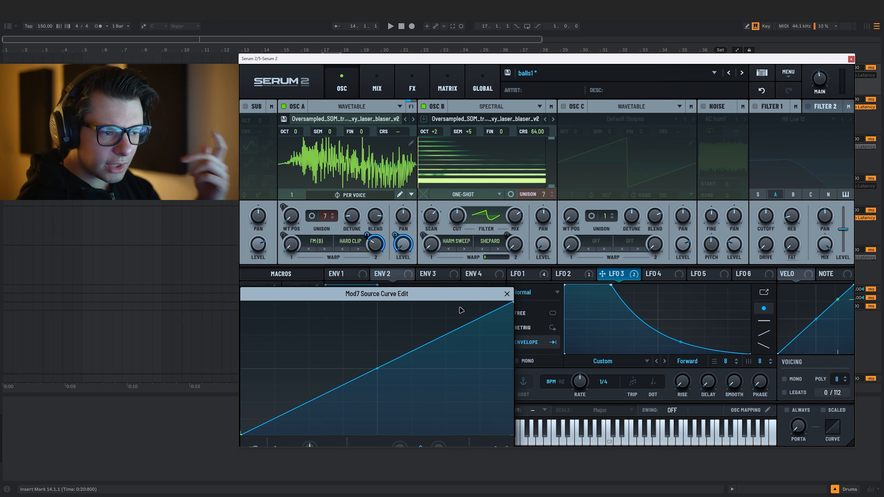
{"action": "left_click_drag", "start_coordinate": [375, 367], "coordinate": [355, 307]}
{"action": "left_click_drag", "start_coordinate": [404, 295], "coordinate": [405, 282]}
{"action": "key", "text": "z"}
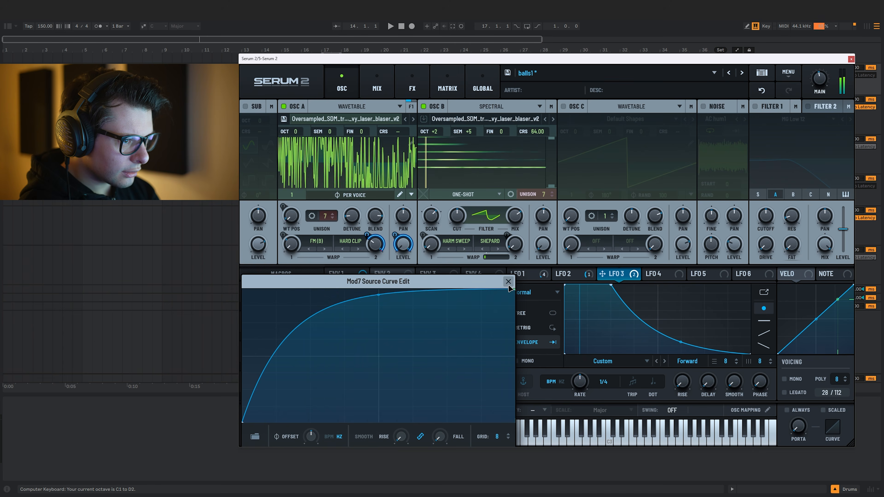
{"action": "left_click", "coordinate": [508, 281]}
{"action": "key", "text": "z"}
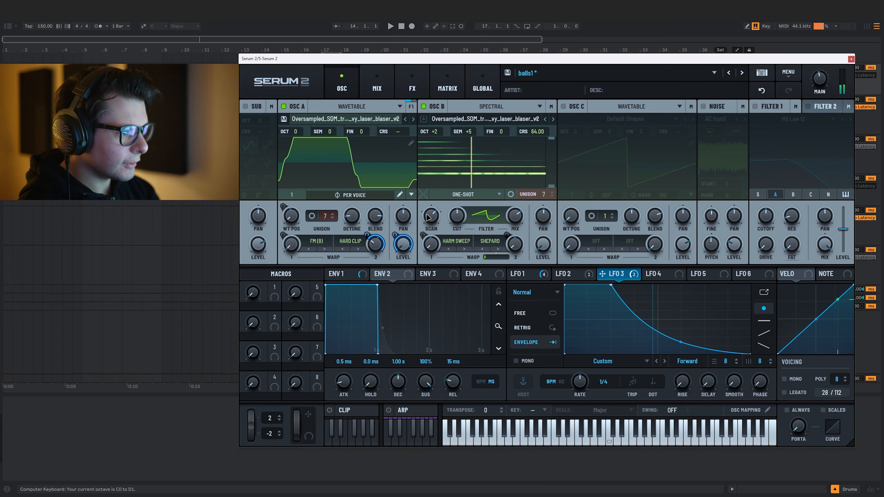
Assign LFO 4 to oscillator A's coarse pitch, shape it as a steep decay, and set its rate to 1/2
{"action": "left_click", "coordinate": [661, 273]}
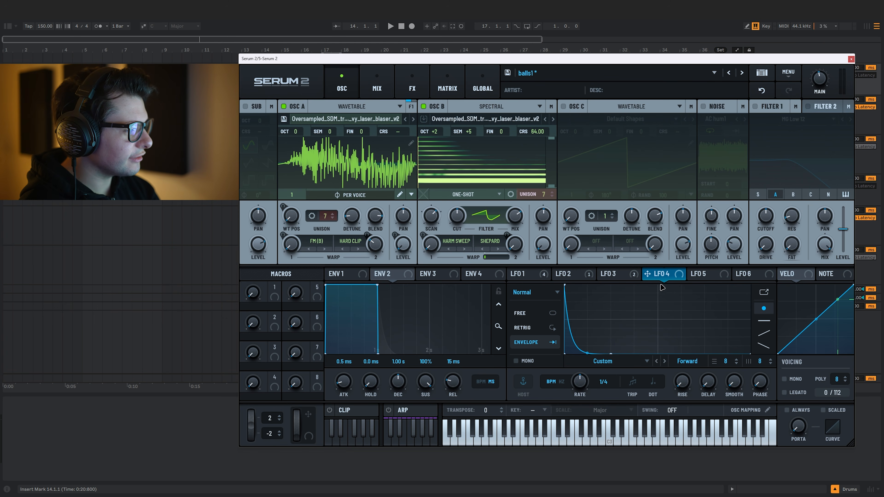
{"action": "left_click_drag", "start_coordinate": [648, 274], "coordinate": [414, 131]}
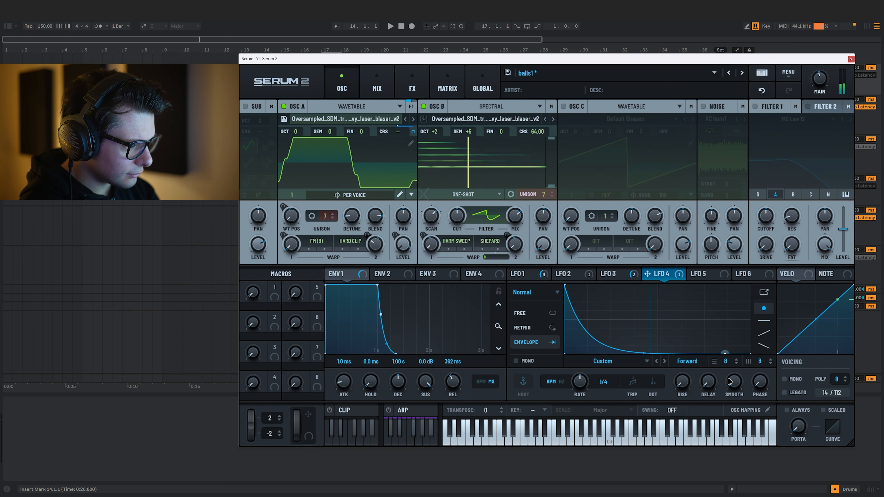
{"action": "left_click_drag", "start_coordinate": [719, 353], "coordinate": [734, 351]}
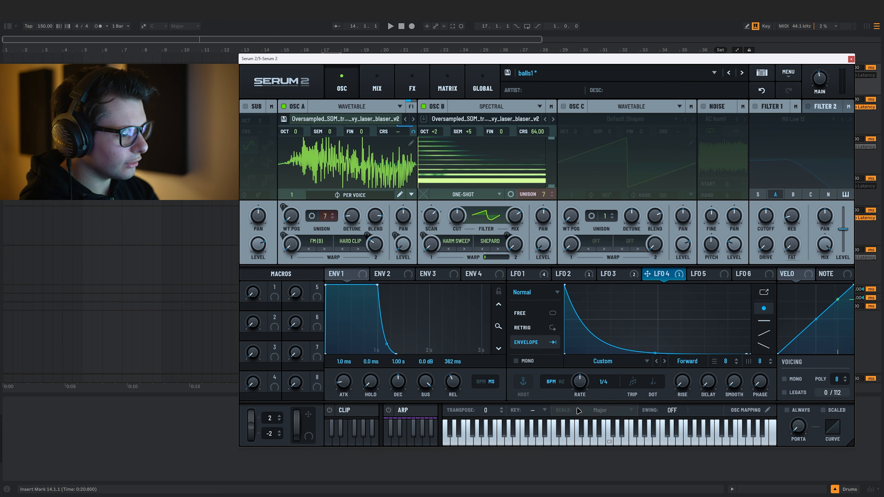
{"action": "left_click_drag", "start_coordinate": [581, 384], "coordinate": [583, 394]}
{"action": "left_click_drag", "start_coordinate": [746, 354], "coordinate": [576, 385]}
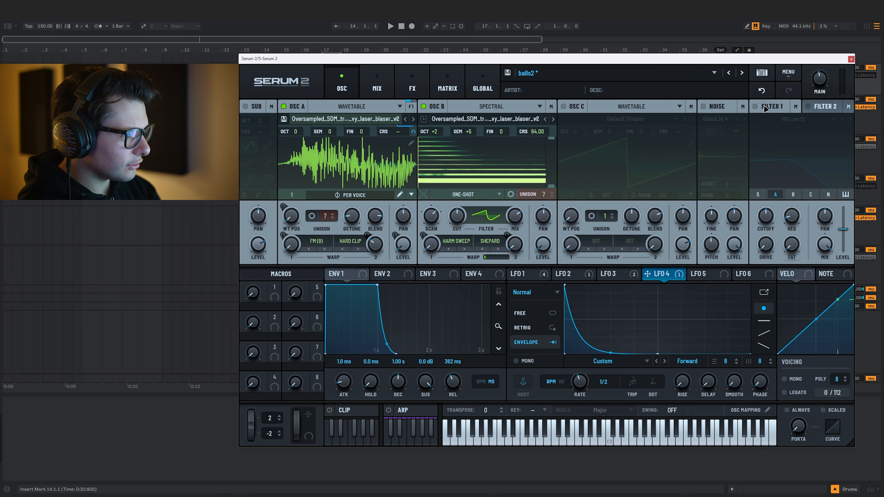
Enable filter 1 and set its type to Comb 2 from the S2 filters
{"action": "left_click", "coordinate": [755, 106]}
{"action": "left_click", "coordinate": [790, 119]}
{"action": "mouse_move", "coordinate": [782, 161]}
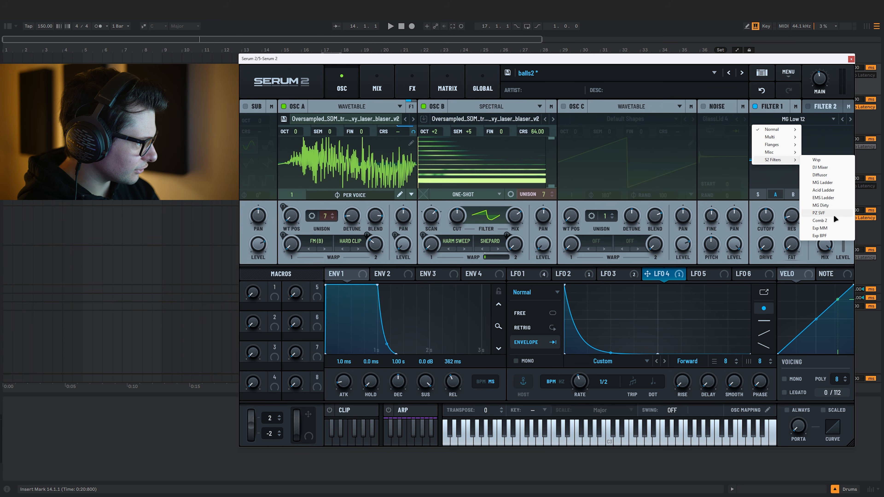
{"action": "left_click", "coordinate": [820, 220]}
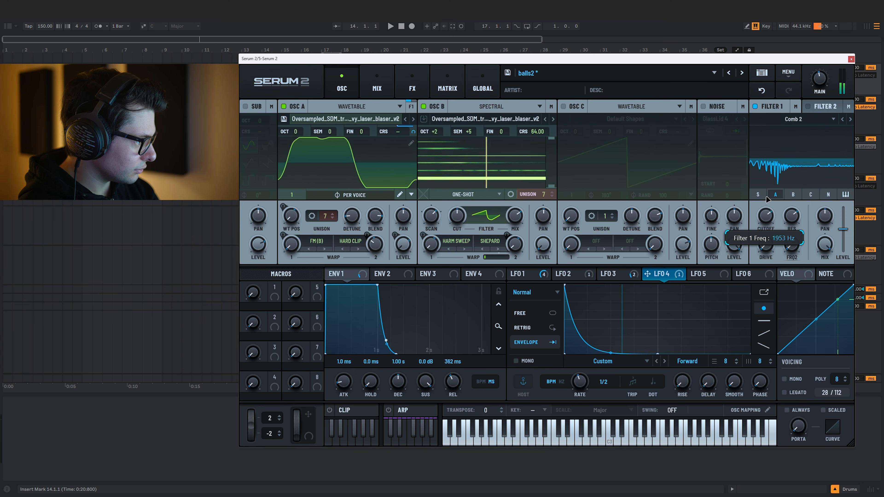
Turn on filter 1's key tracking and adjust its cutoff, second frequency and resonance
{"action": "left_click_drag", "start_coordinate": [789, 167], "coordinate": [790, 162]}
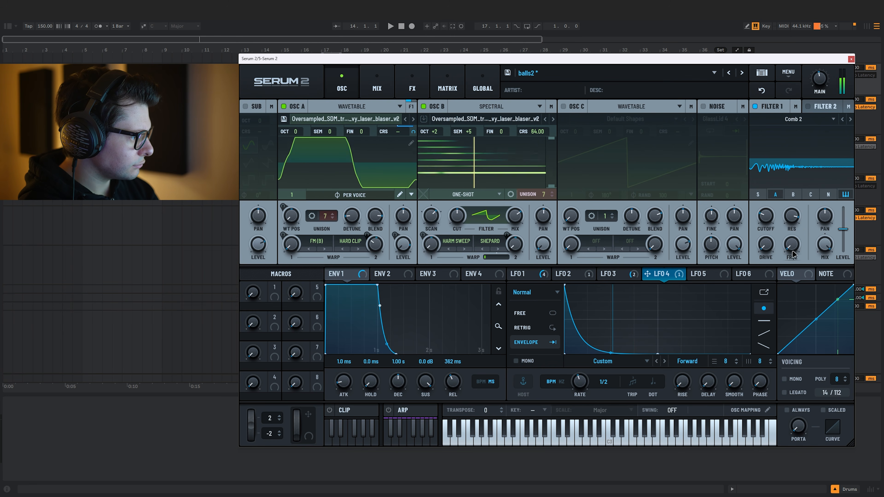
{"action": "left_click_drag", "start_coordinate": [795, 245], "coordinate": [804, 129]}
{"action": "left_click_drag", "start_coordinate": [794, 219], "coordinate": [793, 285]}
{"action": "mouse_move", "coordinate": [794, 248]}
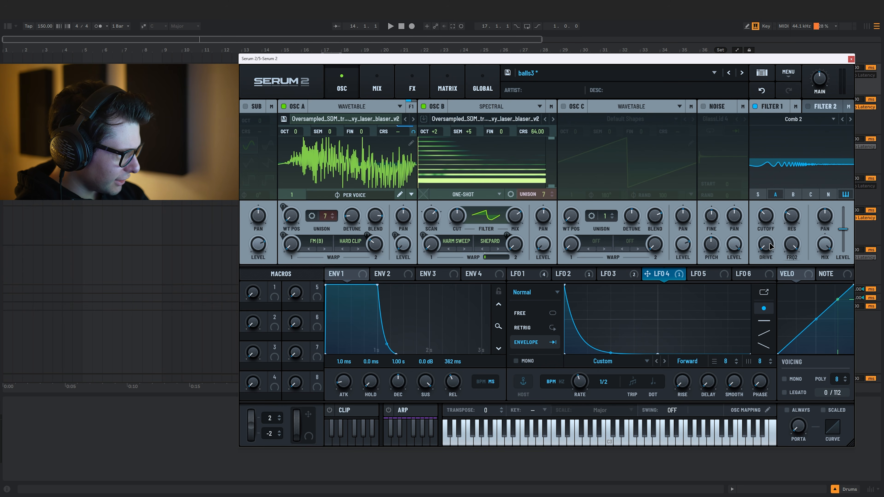
Enable the sub oscillator, raise its level to full, and check it alone in the mixer and through the main compressor
{"action": "left_click", "coordinate": [246, 106]}
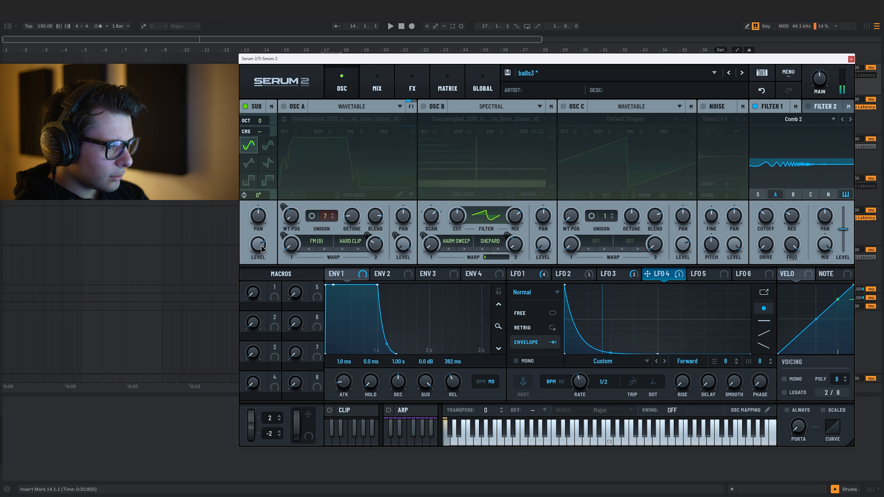
{"action": "left_click_drag", "start_coordinate": [257, 245], "coordinate": [275, 155]}
{"action": "left_click", "coordinate": [377, 86]}
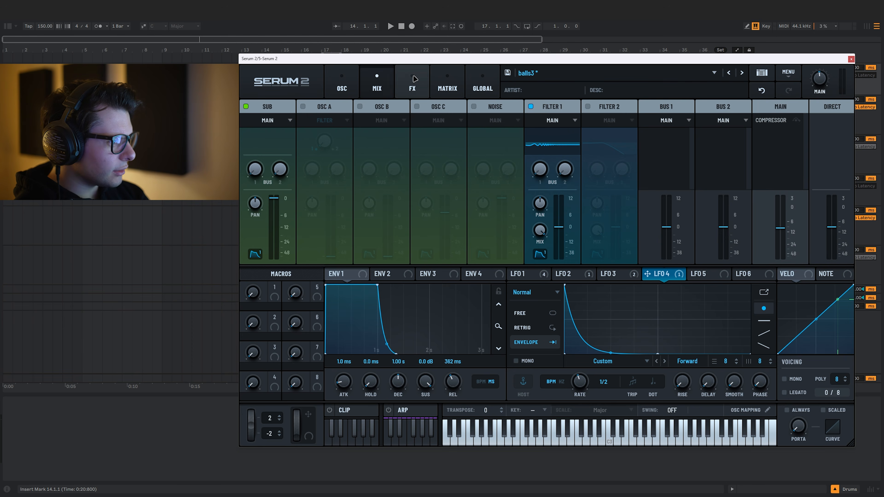
{"action": "left_click", "coordinate": [413, 85]}
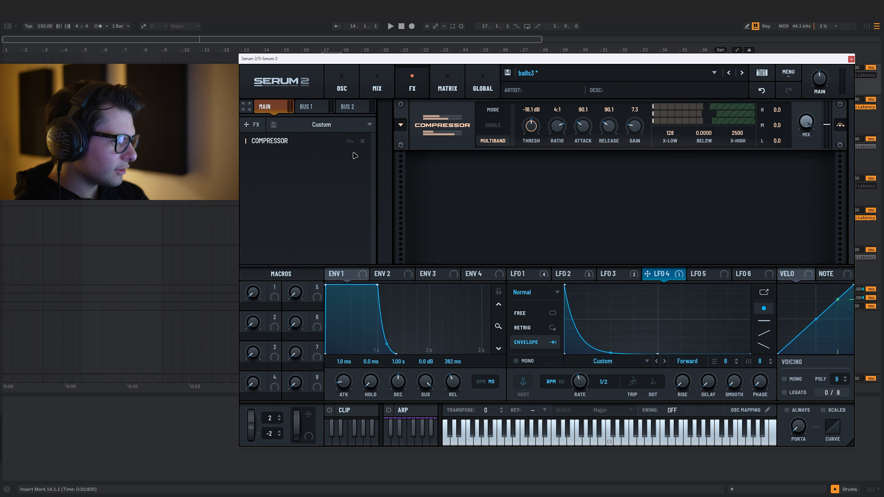
{"action": "left_click", "coordinate": [349, 142]}
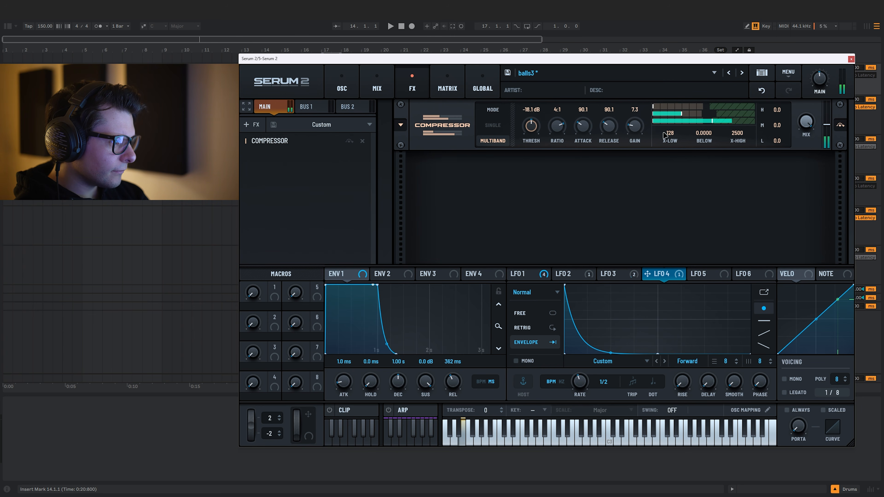
{"action": "left_click", "coordinate": [338, 87]}
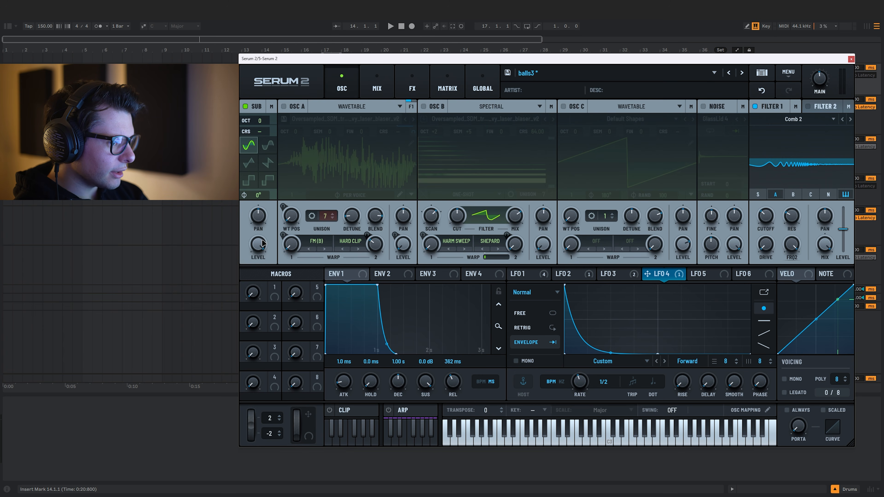
Turn oscillators A and B back on and set the multiband compressor's low-band gain to 7.7 dB
{"action": "left_click", "coordinate": [285, 106]}
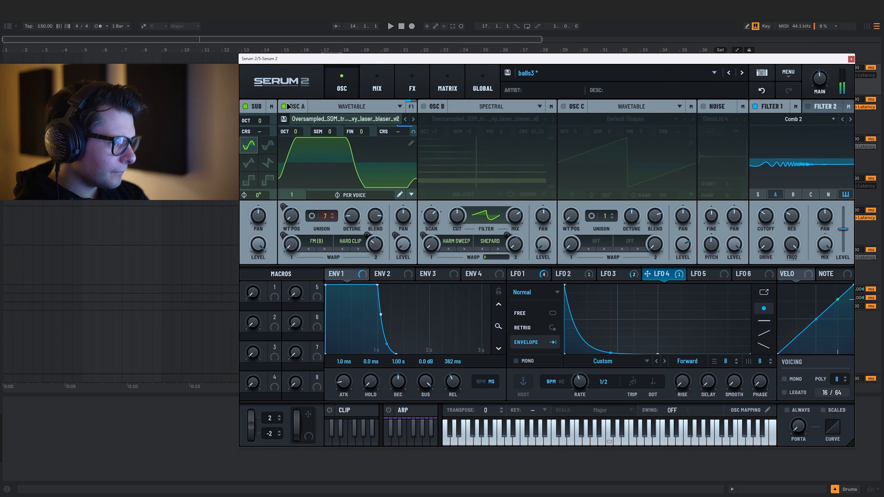
{"action": "left_click", "coordinate": [424, 107]}
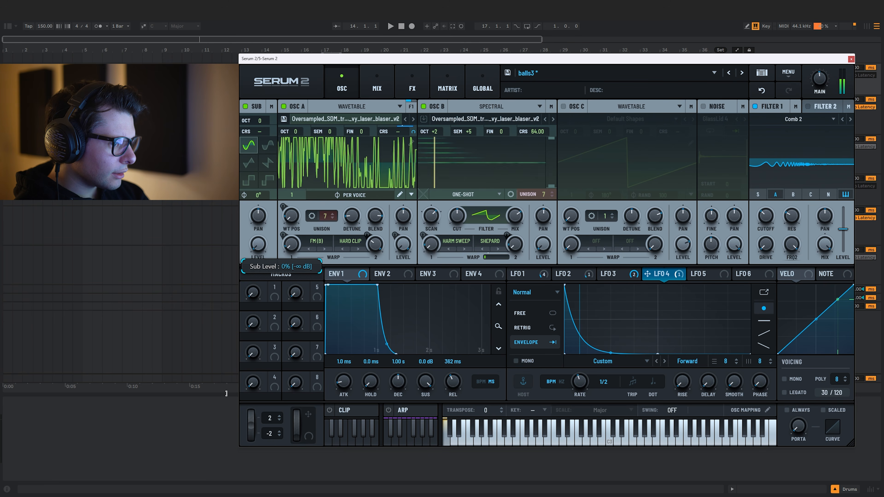
{"action": "left_click", "coordinate": [381, 89]}
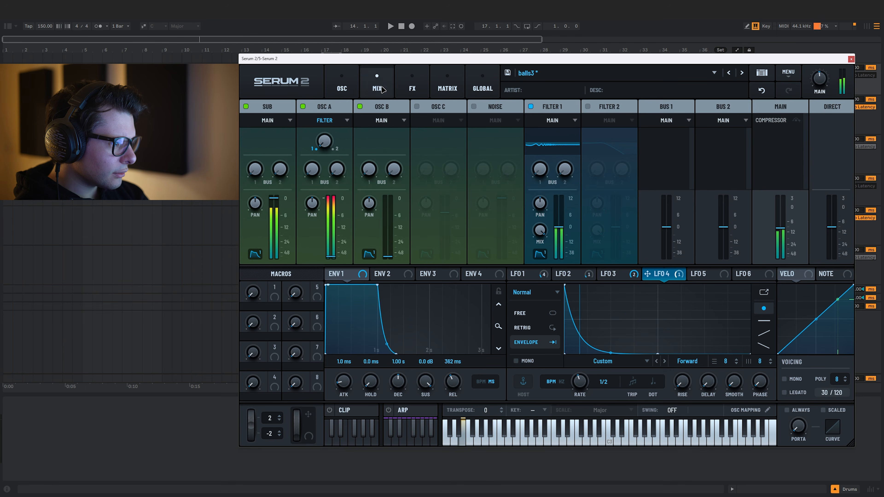
{"action": "left_click", "coordinate": [412, 88]}
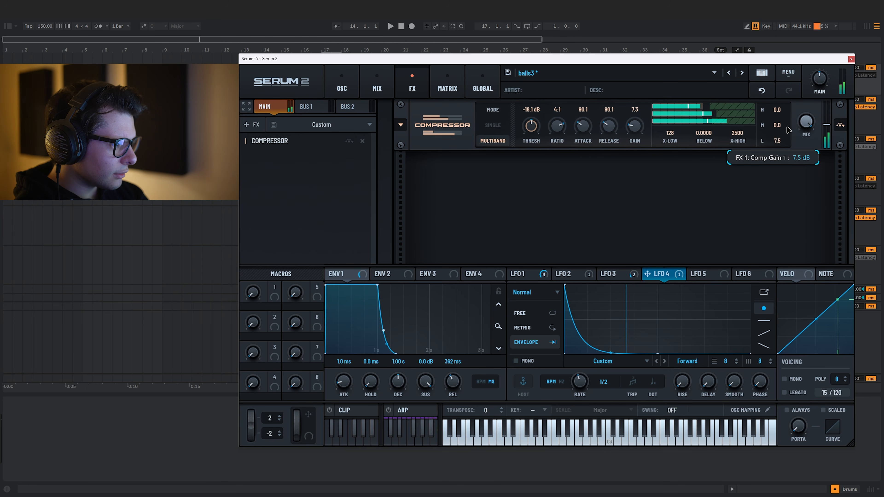
{"action": "scroll", "coordinate": [788, 130], "scroll_direction": "up", "scroll_amount": 5}
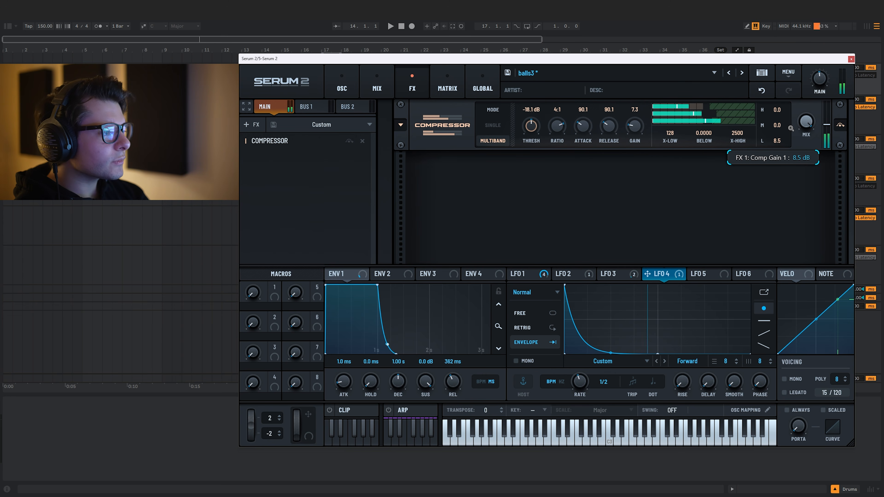
{"action": "scroll", "coordinate": [791, 129], "scroll_direction": "down", "scroll_amount": 3}
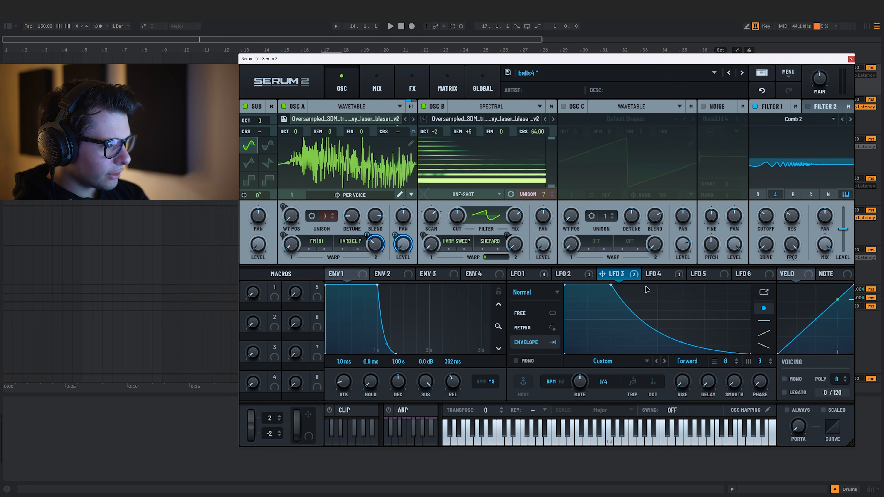
Assign LFO 3 to the sub oscillator's level and open oscillator A's level modulation curve as a reference
{"action": "left_click_drag", "start_coordinate": [602, 274], "coordinate": [258, 244]}
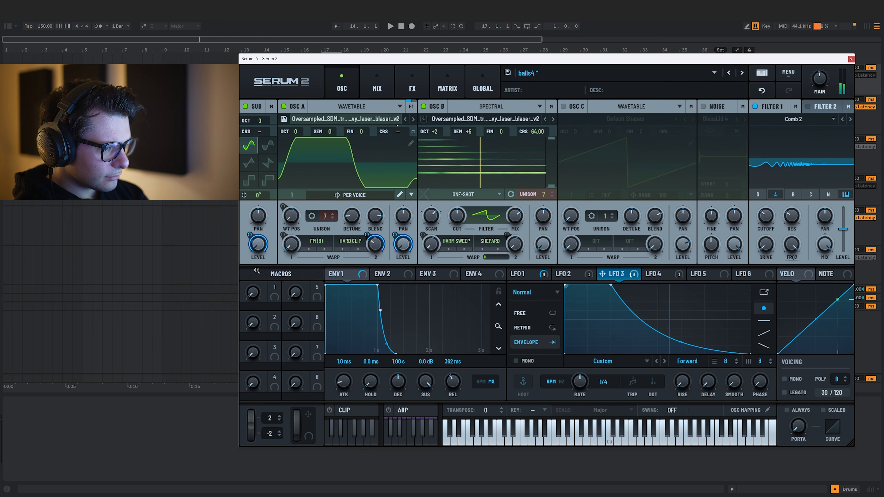
{"action": "right_click", "coordinate": [400, 238]}
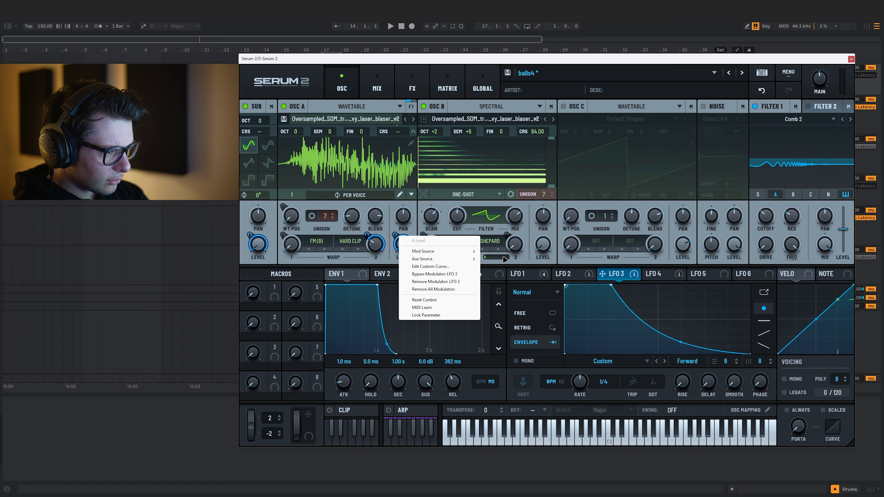
{"action": "left_click", "coordinate": [428, 267]}
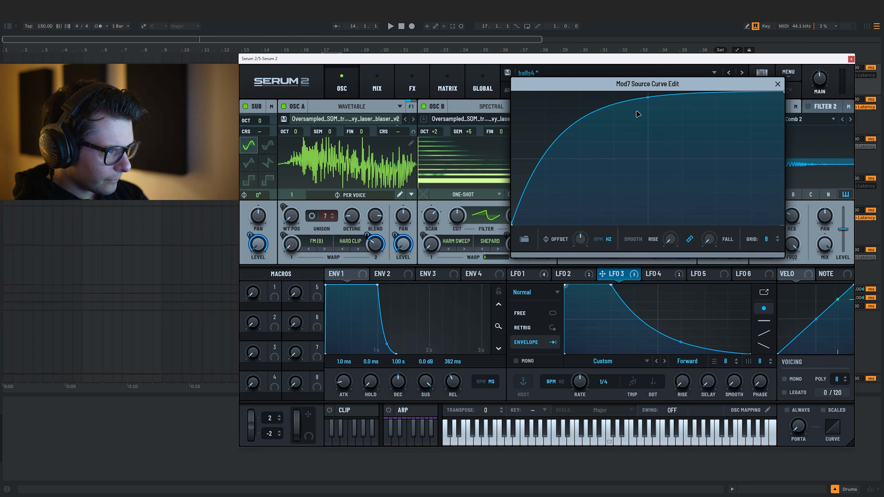
Bend the sub level's LFO 3 modulation curve into a steep rise that flattens out, audition it, and close the curve editor
{"action": "right_click", "coordinate": [250, 236]}
{"action": "left_click", "coordinate": [275, 264]}
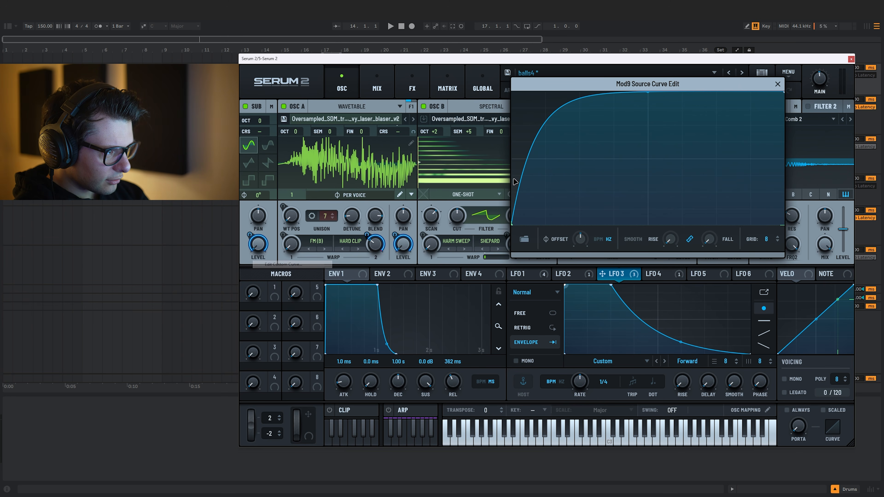
{"action": "left_click_drag", "start_coordinate": [645, 83], "coordinate": [625, 256]}
{"action": "key", "text": "a"}
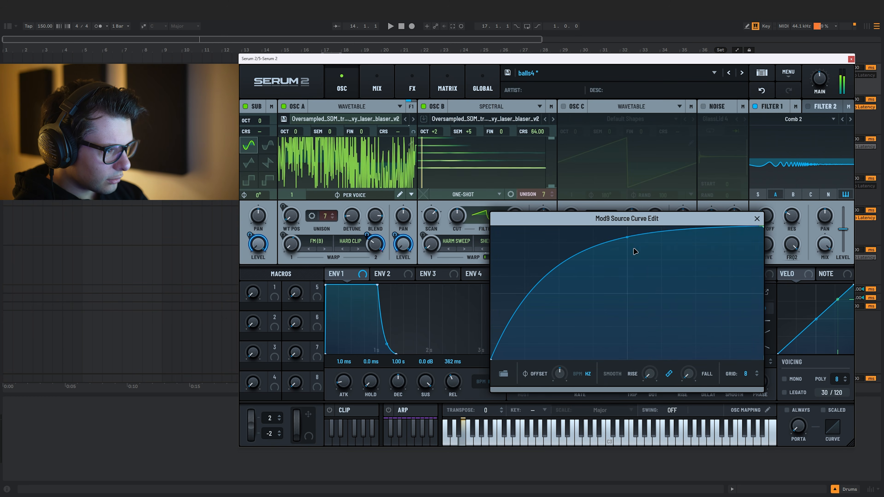
{"action": "left_click", "coordinate": [757, 219]}
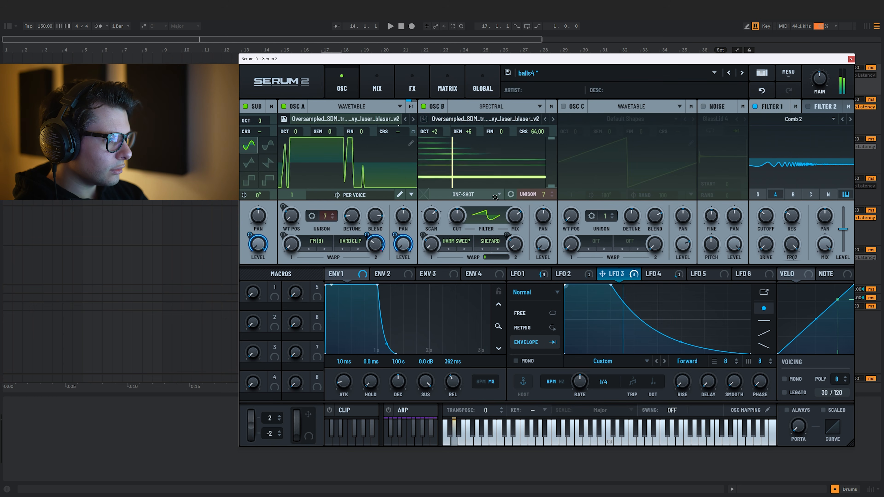
Set LFO 3's rate to 1/2 and try slowing LFO 2's rate to 2 bar
{"action": "left_click_drag", "start_coordinate": [581, 383], "coordinate": [581, 397]}
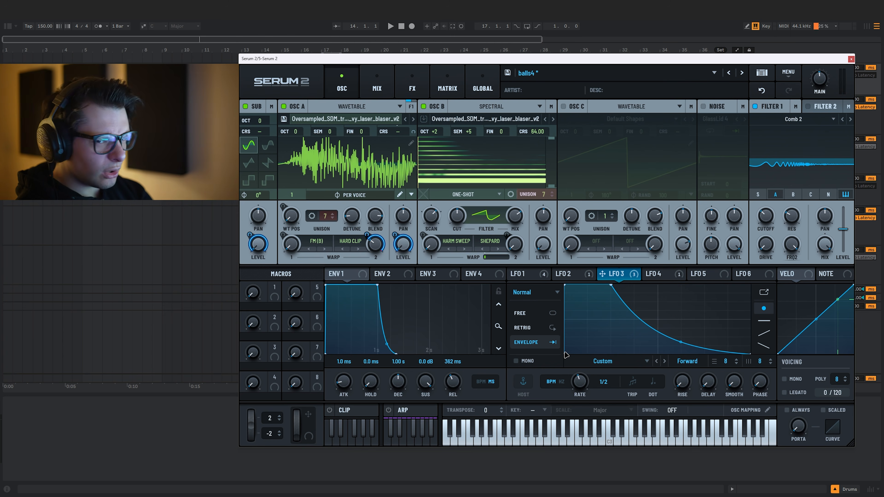
{"action": "left_click", "coordinate": [572, 274]}
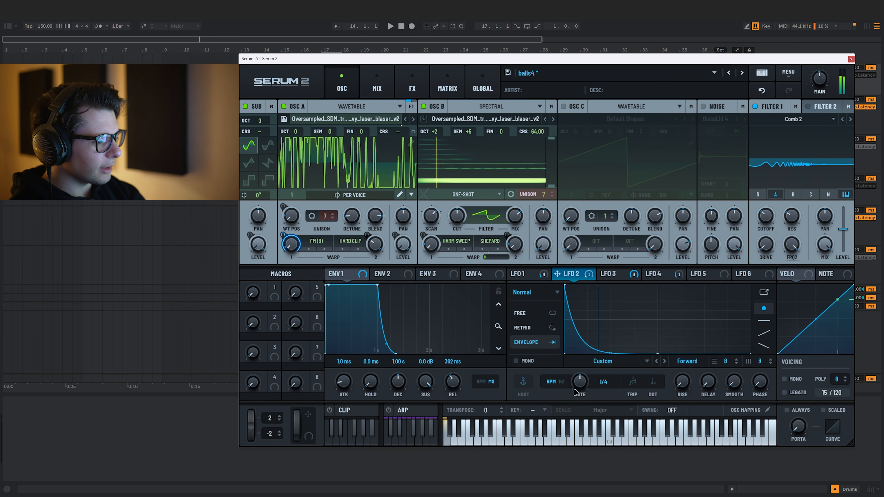
{"action": "left_click_drag", "start_coordinate": [581, 396], "coordinate": [582, 405]}
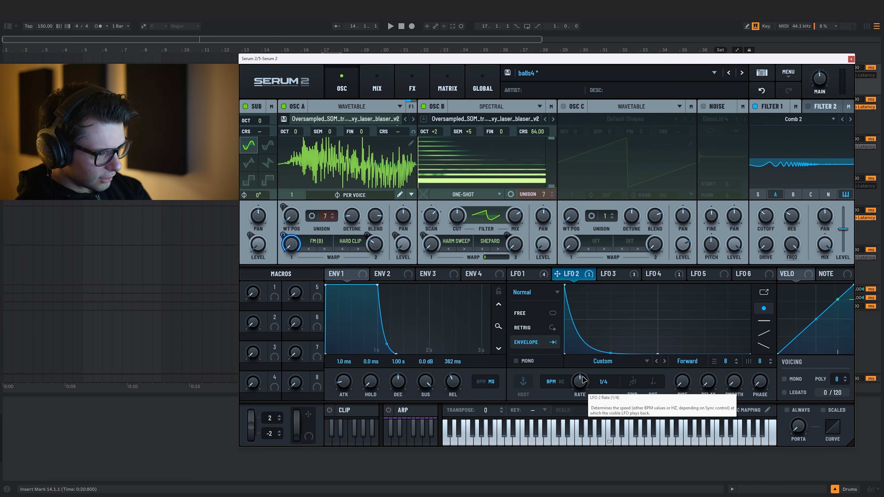
{"action": "left_click_drag", "start_coordinate": [588, 388], "coordinate": [583, 414]}
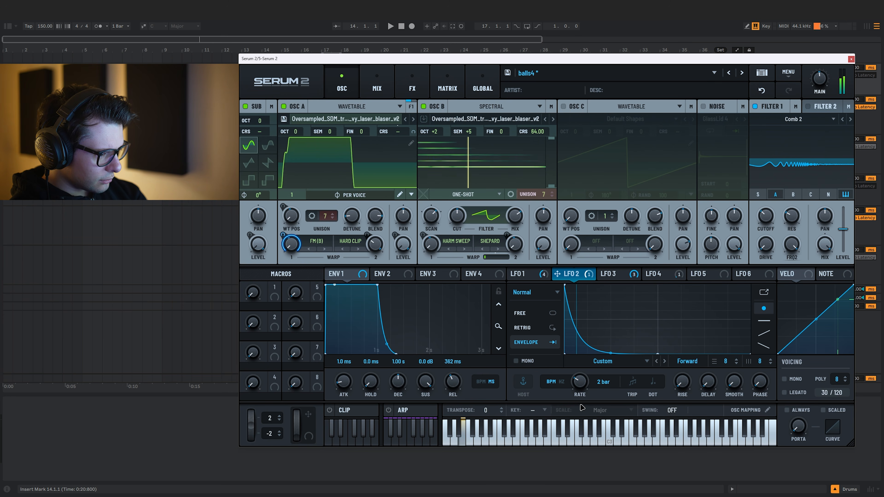
Show oscillator A's wavetable in 3D, bend LFO 1's linear ramp upward into a curve with a faster initial rise, and audition it
{"action": "left_click", "coordinate": [528, 272]}
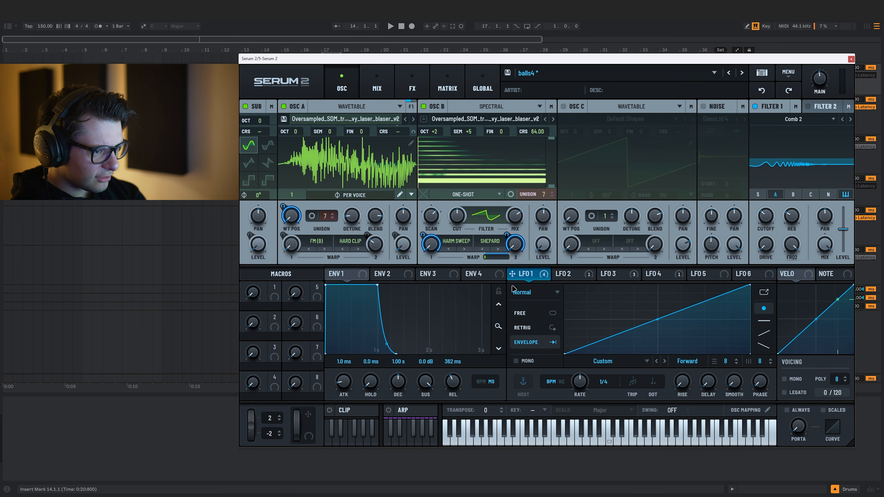
{"action": "left_click", "coordinate": [361, 153]}
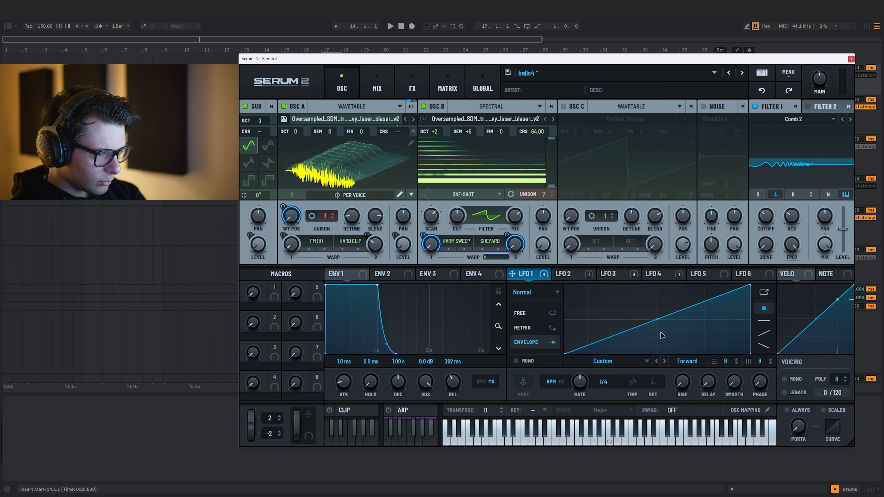
{"action": "key", "text": "a"}
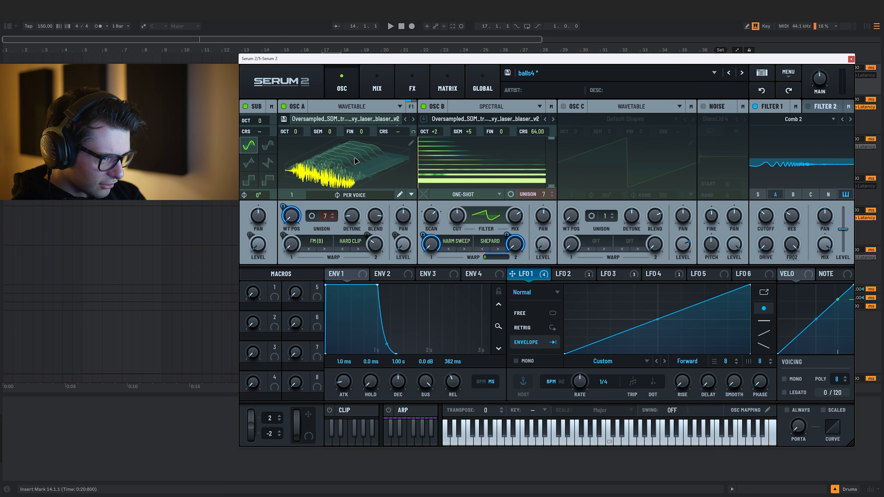
{"action": "left_click_drag", "start_coordinate": [658, 320], "coordinate": [666, 292]}
{"action": "key", "text": "a"}
{"action": "key", "text": "a"}
{"action": "key", "text": "a"}
{"action": "key", "text": "a"}
{"action": "key", "text": "a"}
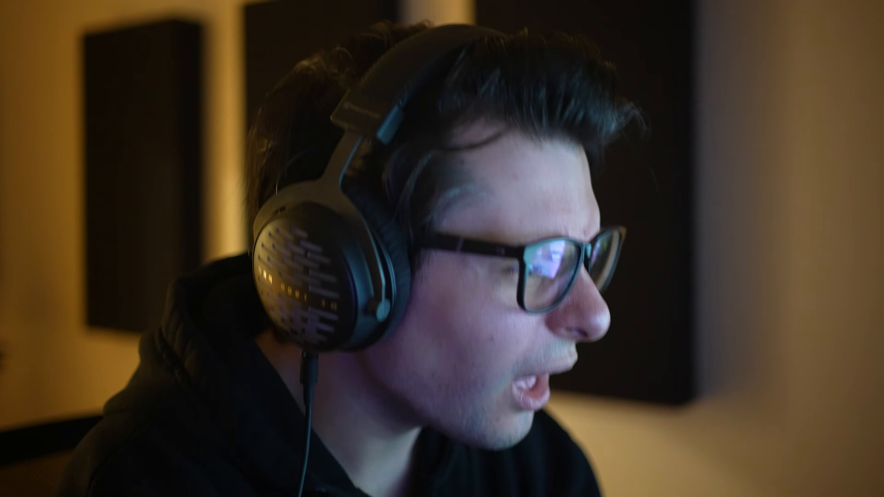
Add a Distortion effect after the compressor, try the Zero-Square and Diode 2 types, and set it to Overdrive
{"action": "left_click", "coordinate": [248, 125]}
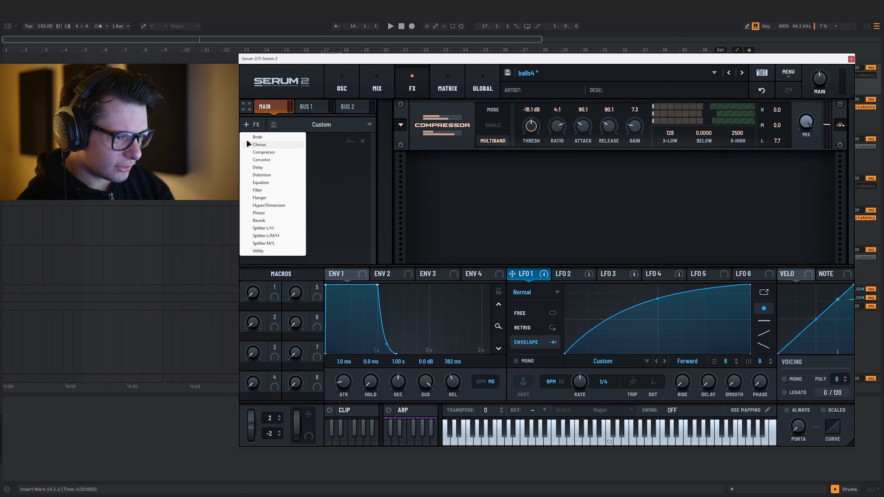
{"action": "left_click", "coordinate": [261, 175]}
{"action": "left_click", "coordinate": [499, 183]}
{"action": "left_click", "coordinate": [502, 247]}
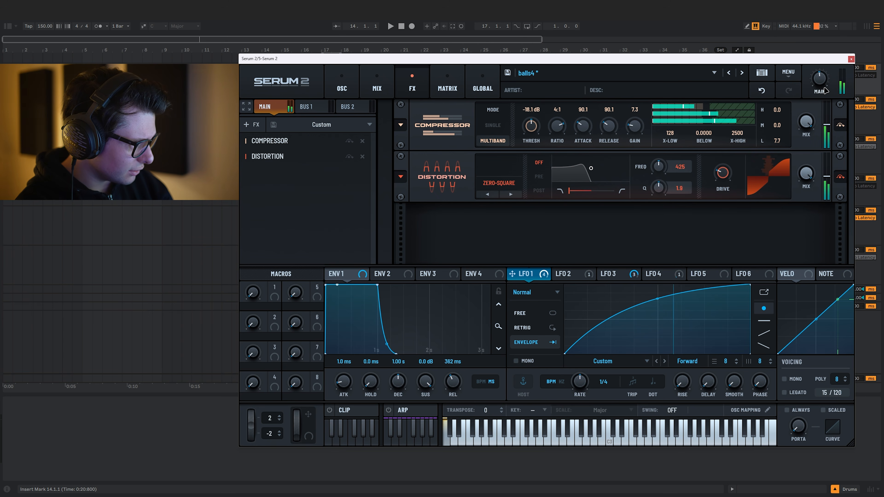
{"action": "left_click", "coordinate": [498, 182]}
{"action": "left_click", "coordinate": [498, 224]}
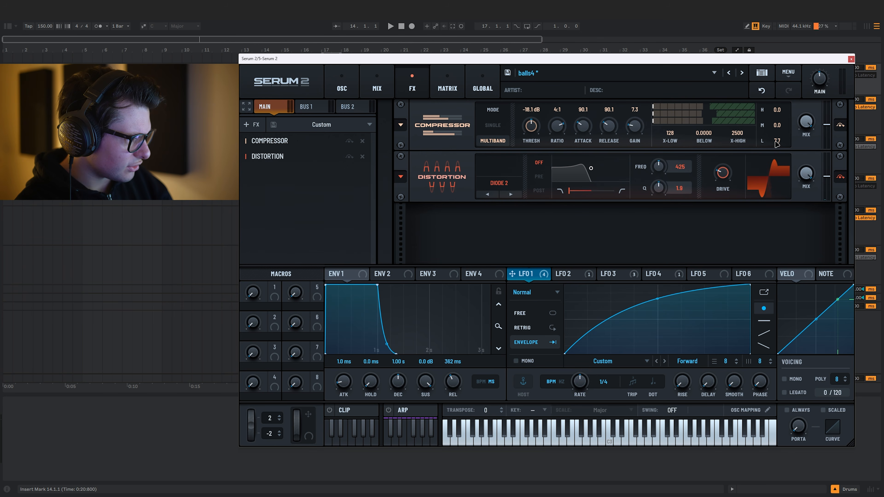
{"action": "left_click", "coordinate": [499, 183]}
{"action": "left_click", "coordinate": [502, 316]}
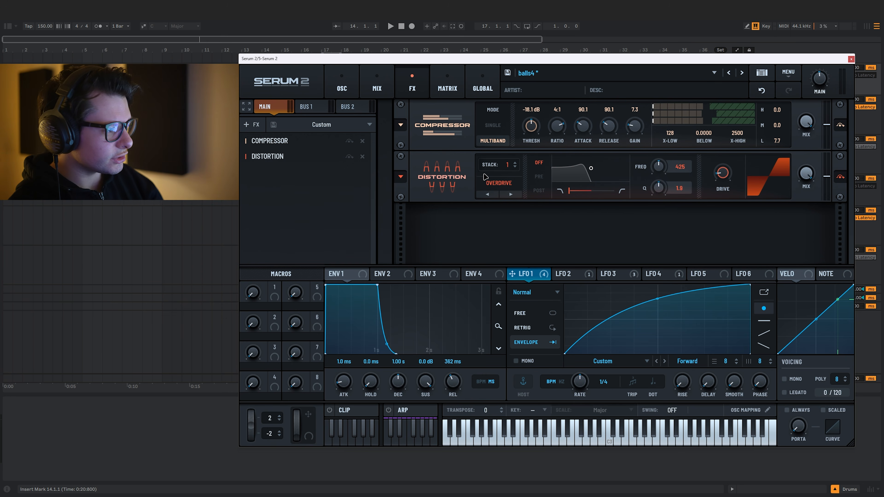
Set the distortion's stack to 5, lower its output level to about -16.3 dB, and raise its drive
{"action": "left_click_drag", "start_coordinate": [507, 167], "coordinate": [508, 153]}
{"action": "left_click_drag", "start_coordinate": [827, 177], "coordinate": [831, 211]}
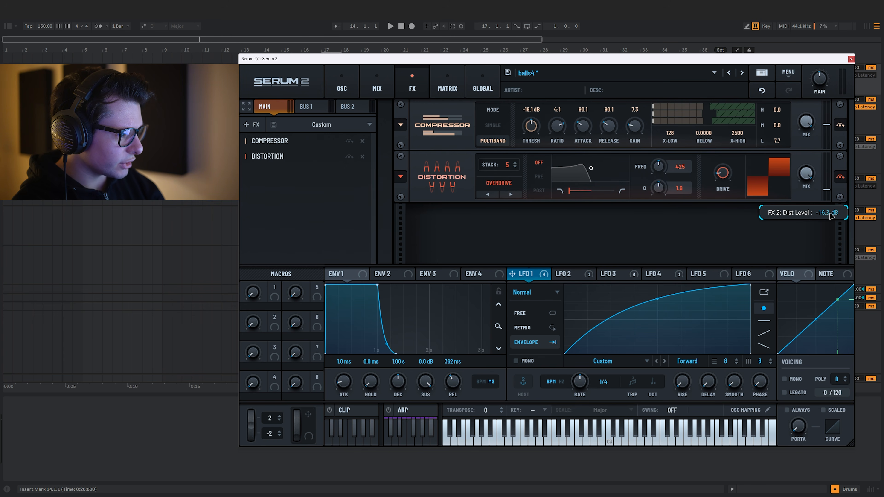
{"action": "left_click_drag", "start_coordinate": [724, 173], "coordinate": [727, 117]}
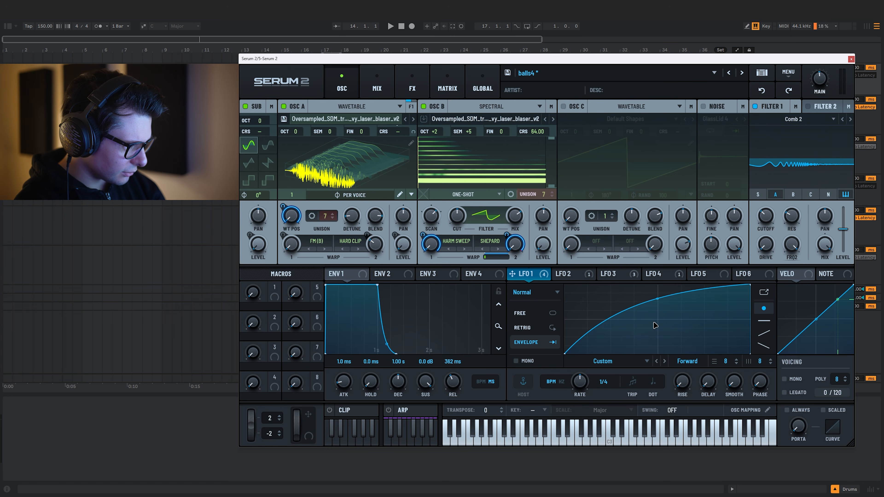
Straighten LFO 1's ramp, bend it downward into a slow-starting rise, and assign Macro 1 to its curve point
{"action": "double_click", "coordinate": [657, 299]}
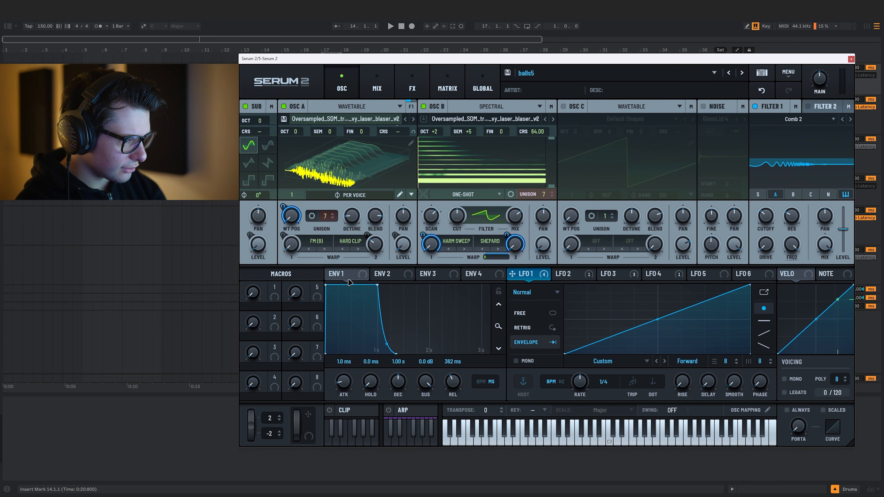
{"action": "left_click_drag", "start_coordinate": [657, 320], "coordinate": [657, 340]}
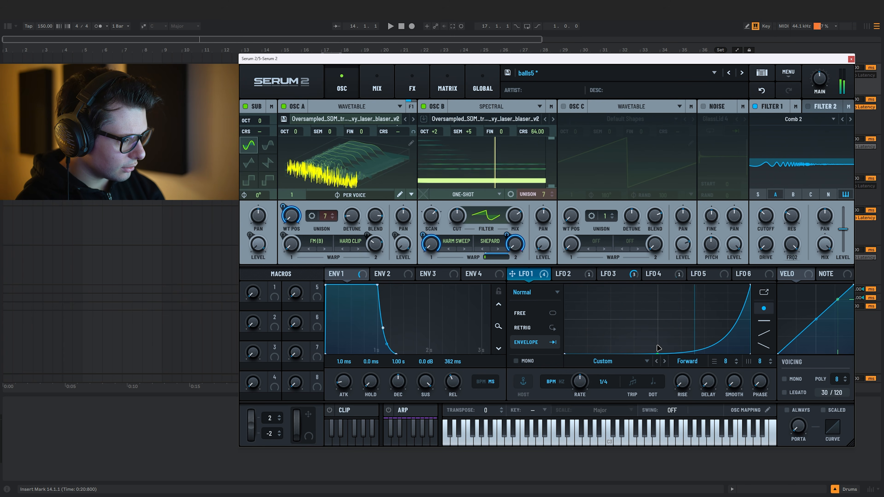
{"action": "mouse_move", "coordinate": [275, 287]}
{"action": "left_mouse_down"}
{"action": "mouse_move", "coordinate": [673, 328]}
{"action": "mouse_move", "coordinate": [658, 352]}
{"action": "left_mouse_up"}
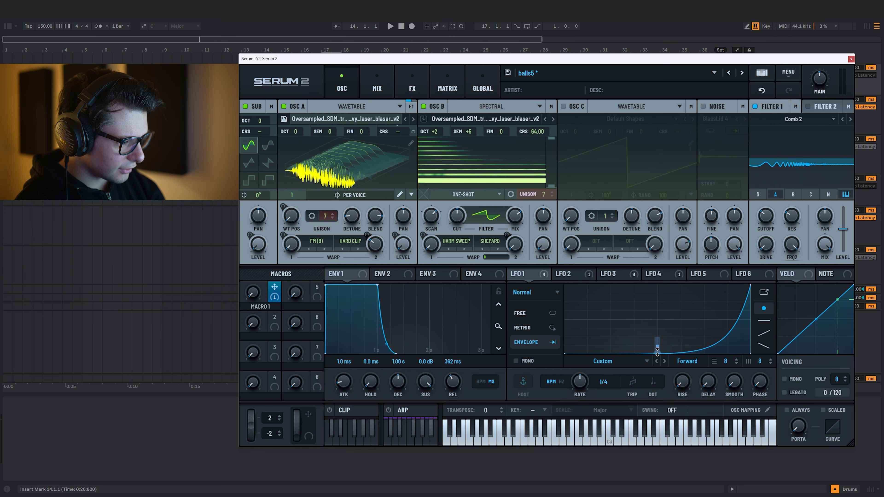
Set Macro 1's modulation amount for LFO Bus 1 to full negative in the matrix
{"action": "left_click", "coordinate": [448, 87]}
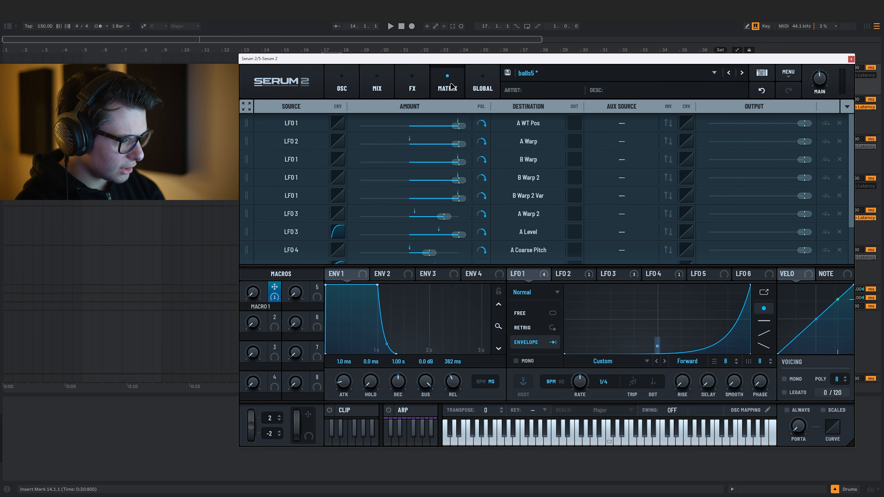
{"action": "scroll", "coordinate": [452, 226], "scroll_direction": "down", "scroll_amount": 5}
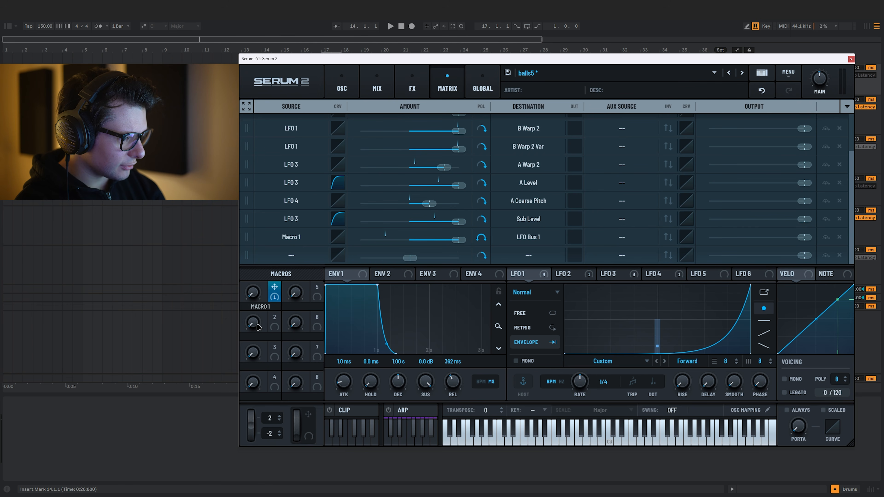
{"action": "left_click_drag", "start_coordinate": [459, 240], "coordinate": [360, 241]}
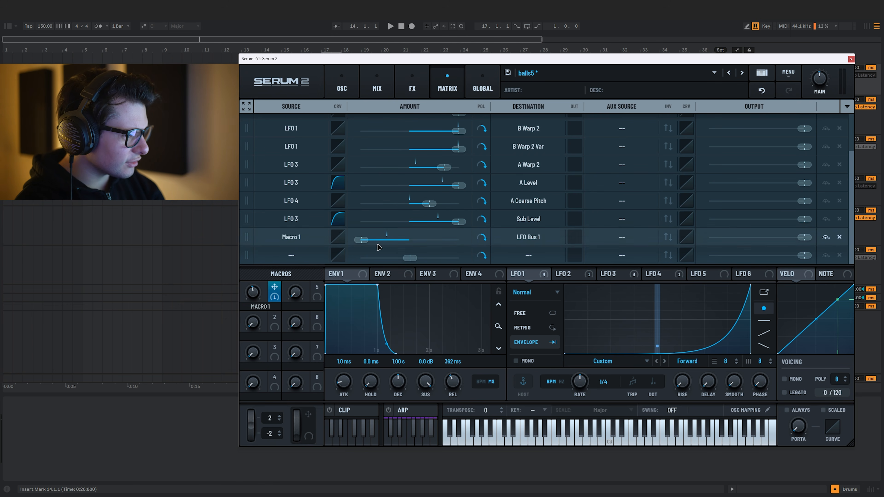
Bend LFO 1's curve further down, audition it with Macro 1 around its midpoint, and rename the macro TARGET
{"action": "left_click_drag", "start_coordinate": [657, 346], "coordinate": [657, 366]}
{"action": "key", "text": "a"}
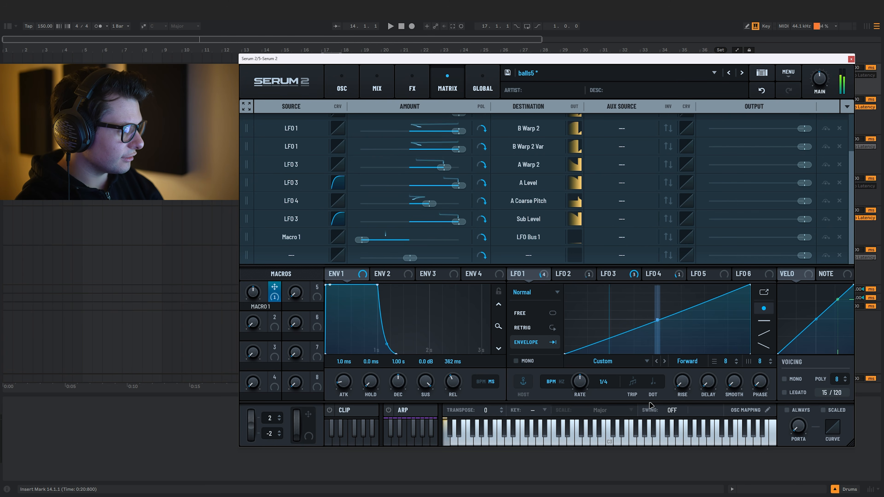
{"action": "double_click", "coordinate": [259, 307]}
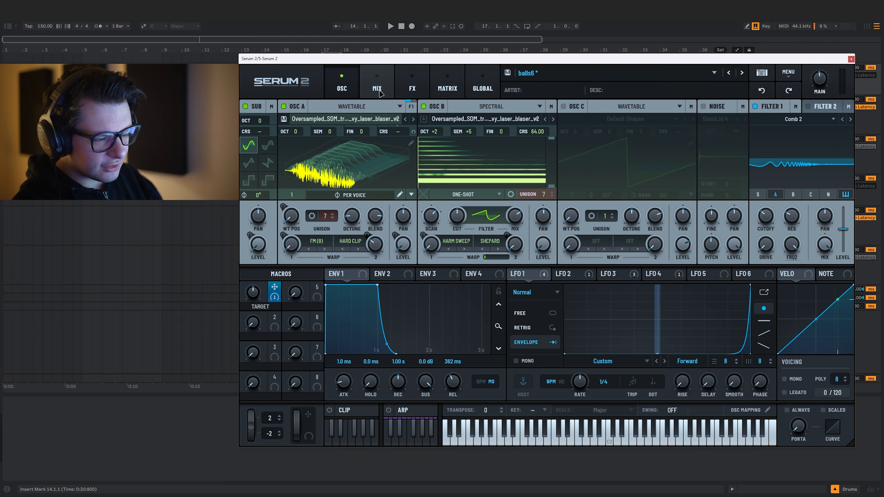
Add a Bode effect after the compressor on the main bus, raise its Blur slightly, and audition it
{"action": "left_click", "coordinate": [378, 90]}
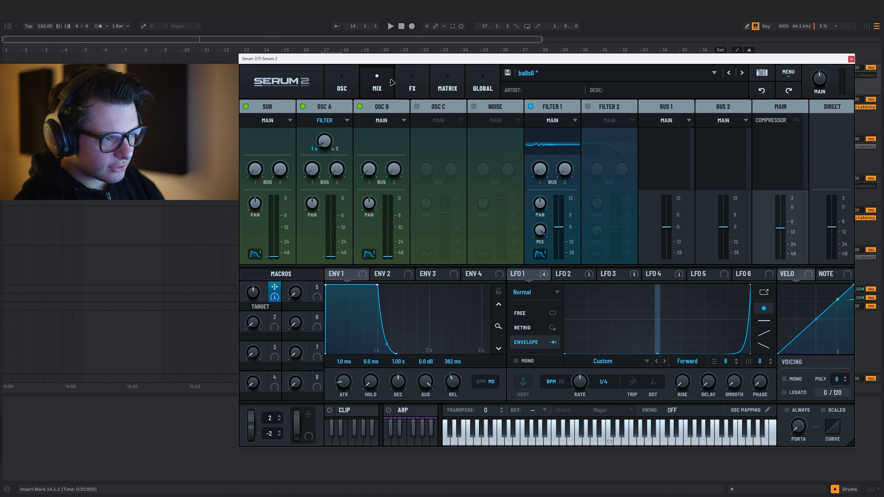
{"action": "left_click", "coordinate": [413, 88]}
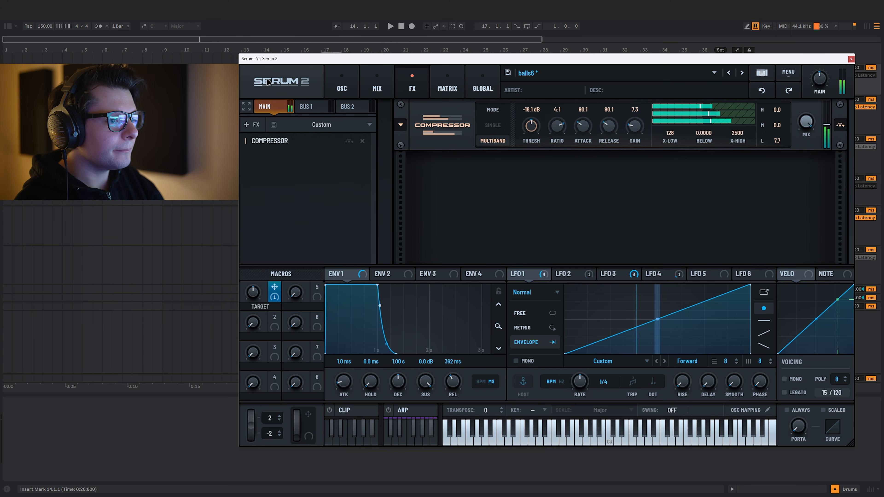
{"action": "left_click", "coordinate": [254, 126]}
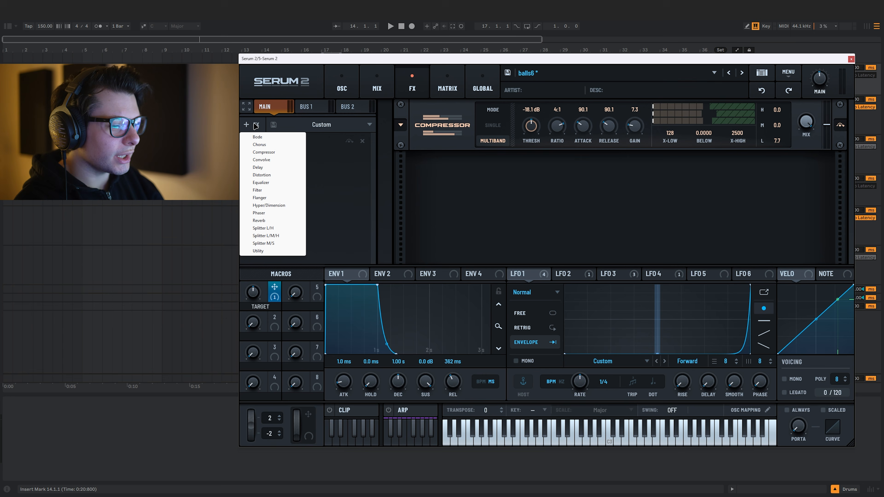
{"action": "left_click", "coordinate": [259, 136]}
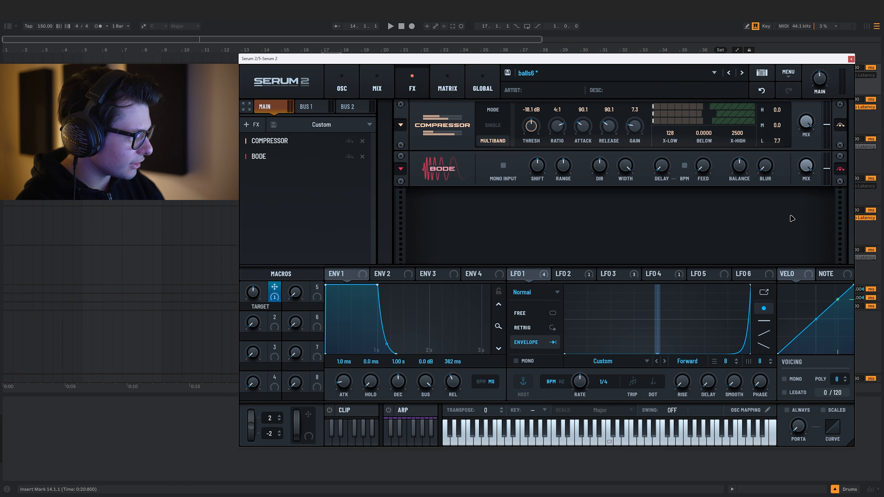
{"action": "left_click_drag", "start_coordinate": [769, 169], "coordinate": [763, 195]}
{"action": "key", "text": "a"}
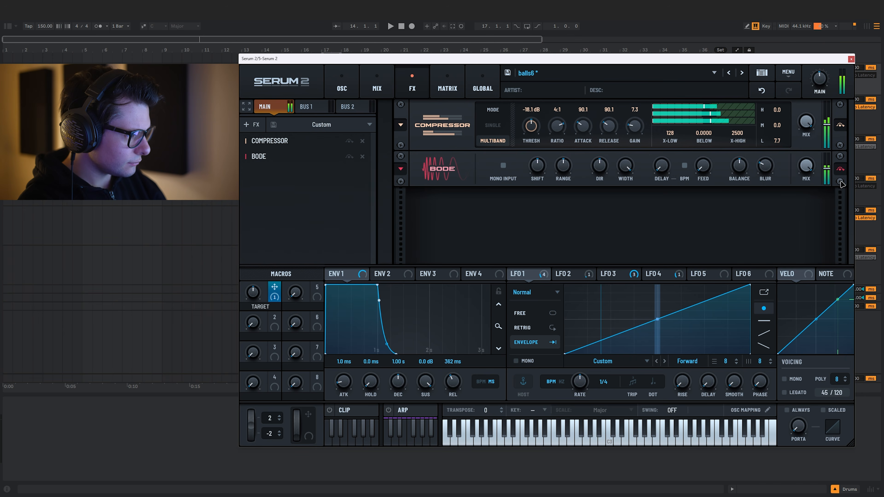
Assign Macro 2 to the Smooth control of LFO 2, LFO 3 and LFO 4
{"action": "left_click", "coordinate": [341, 86]}
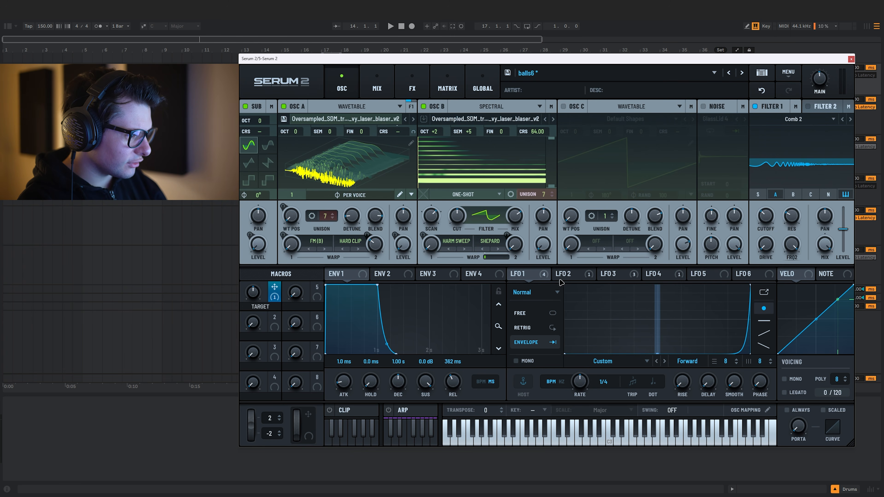
{"action": "left_click", "coordinate": [574, 275]}
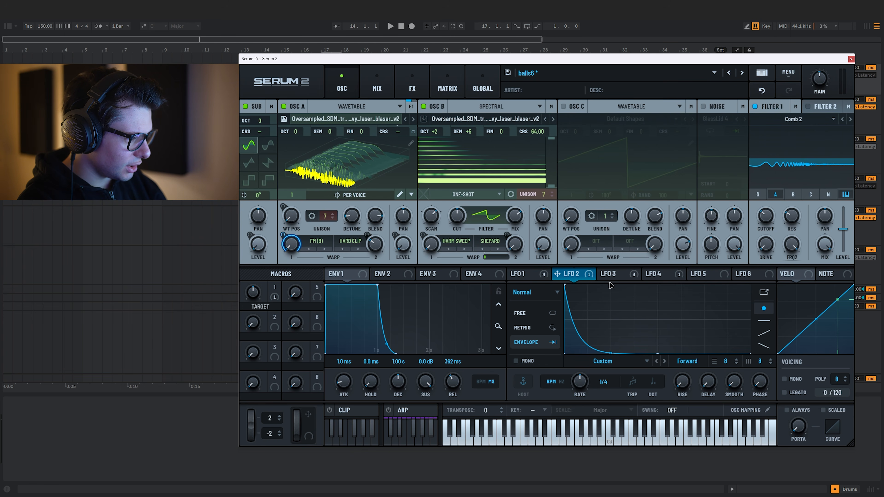
{"action": "left_click_drag", "start_coordinate": [558, 274], "coordinate": [734, 382]}
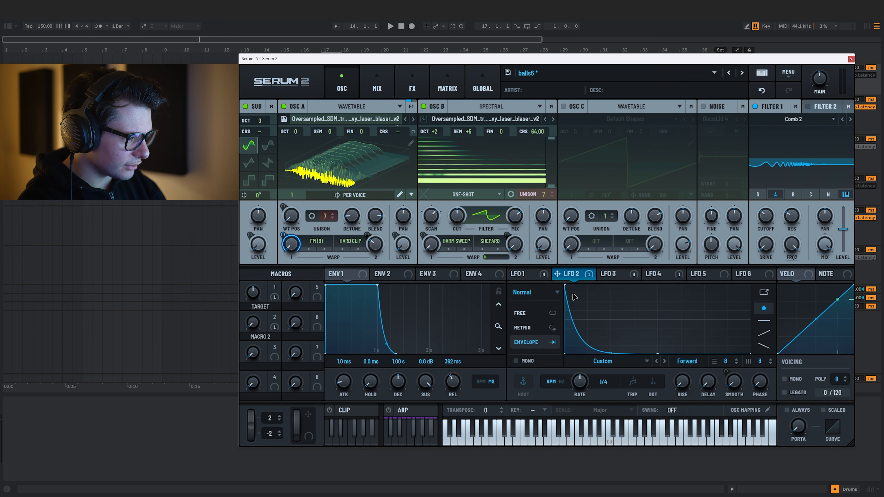
{"action": "left_click", "coordinate": [616, 274]}
{"action": "left_click_drag", "start_coordinate": [270, 326], "coordinate": [734, 385]}
{"action": "left_click", "coordinate": [663, 276]}
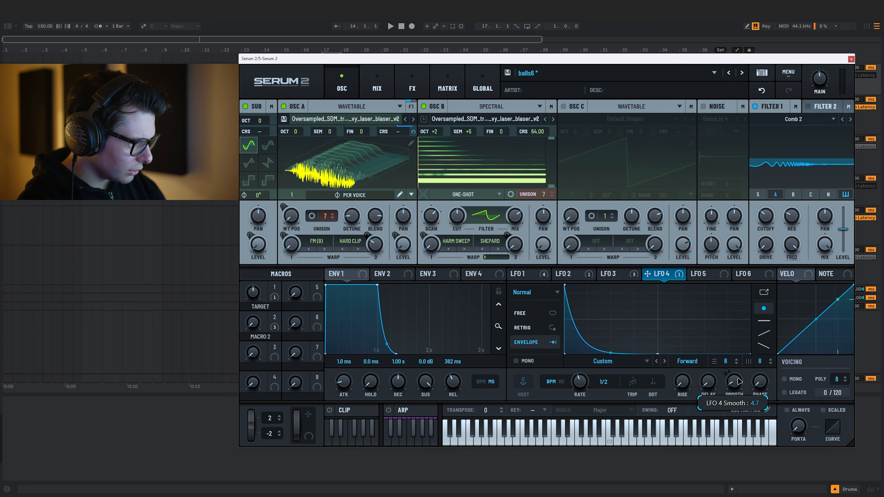
{"action": "left_click_drag", "start_coordinate": [733, 387], "coordinate": [743, 309]}
{"action": "left_click_drag", "start_coordinate": [742, 310], "coordinate": [725, 378]}
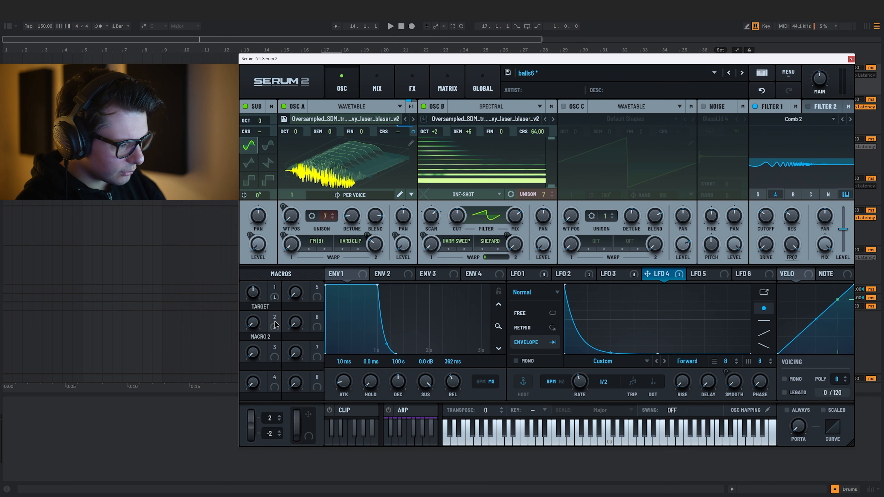
{"action": "left_click_drag", "start_coordinate": [276, 324], "coordinate": [270, 329]}
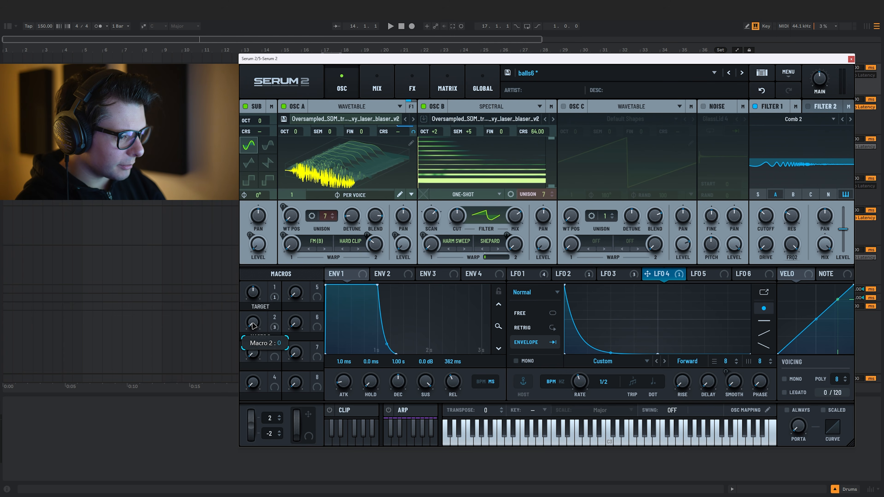
Audition the smoothing by sweeping Macro 2 up and down through values such as 64 and 55
{"action": "left_click_drag", "start_coordinate": [253, 326], "coordinate": [254, 293]}
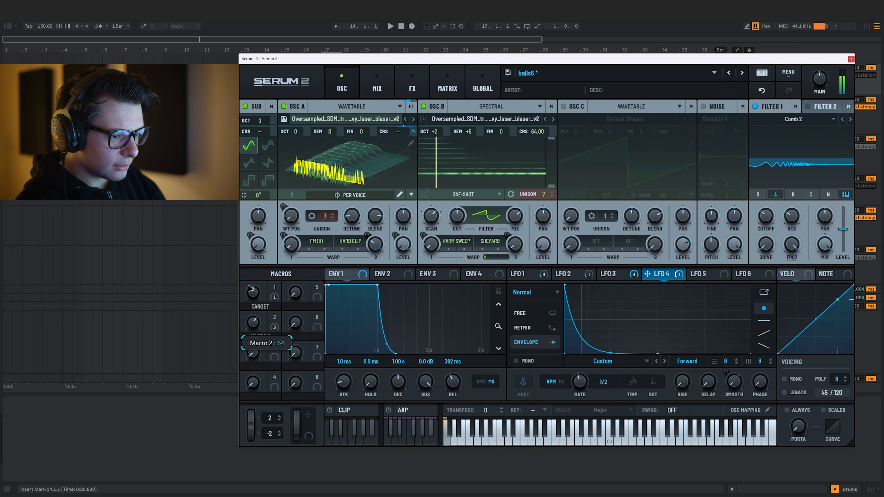
{"action": "left_click_drag", "start_coordinate": [244, 262], "coordinate": [238, 246]}
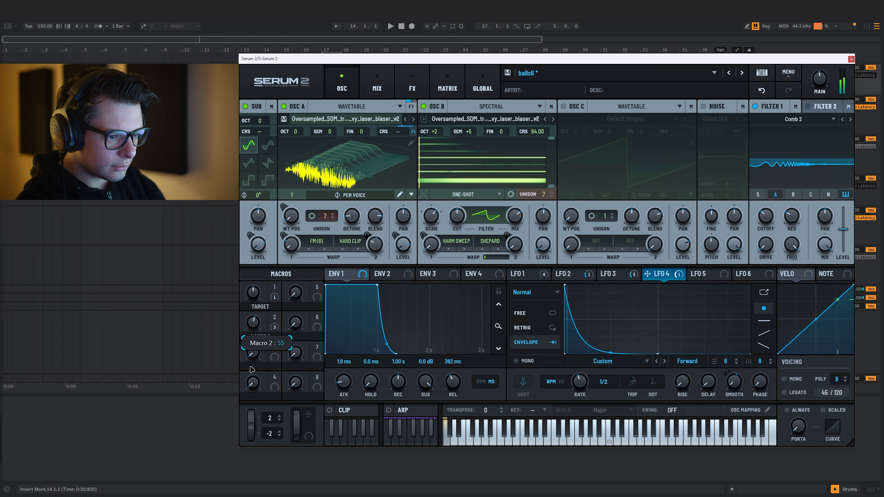
{"action": "left_click_drag", "start_coordinate": [256, 316], "coordinate": [256, 321]}
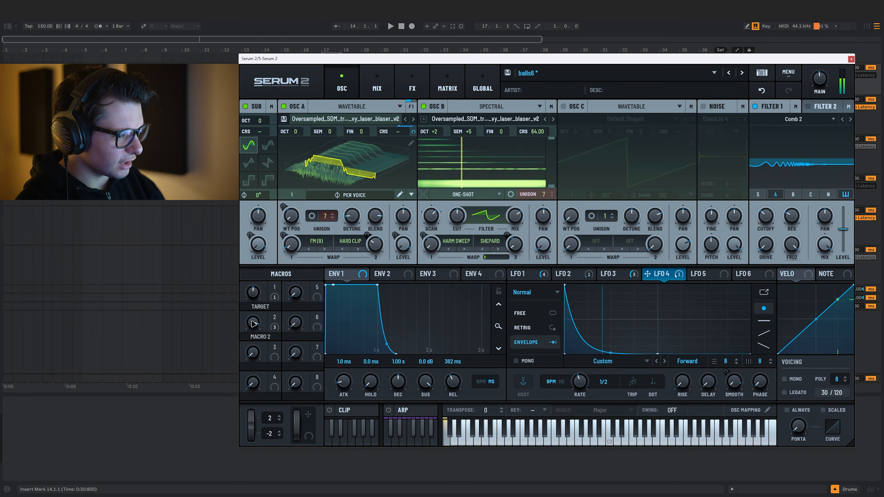
{"action": "mouse_move", "coordinate": [253, 330]}
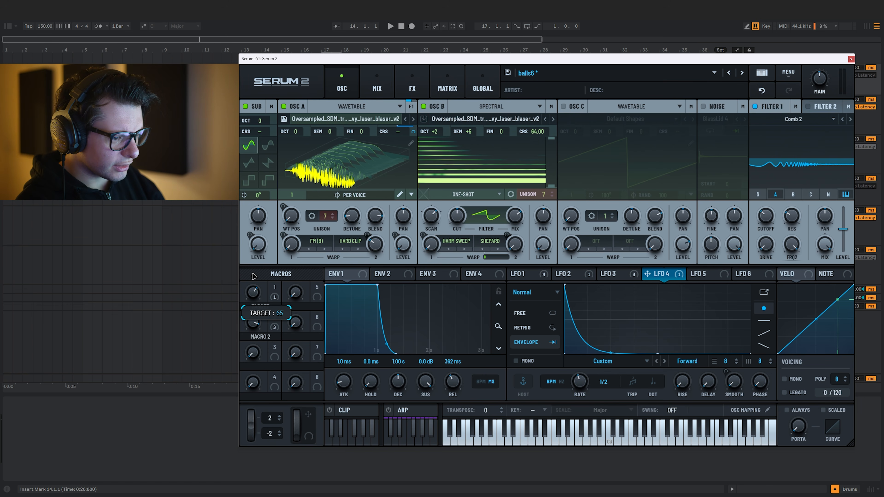
Audition different combinations of the TARGET macro and Macro 2, taking Macro 2 up to about 98
{"action": "left_click_drag", "start_coordinate": [255, 276], "coordinate": [251, 292]}
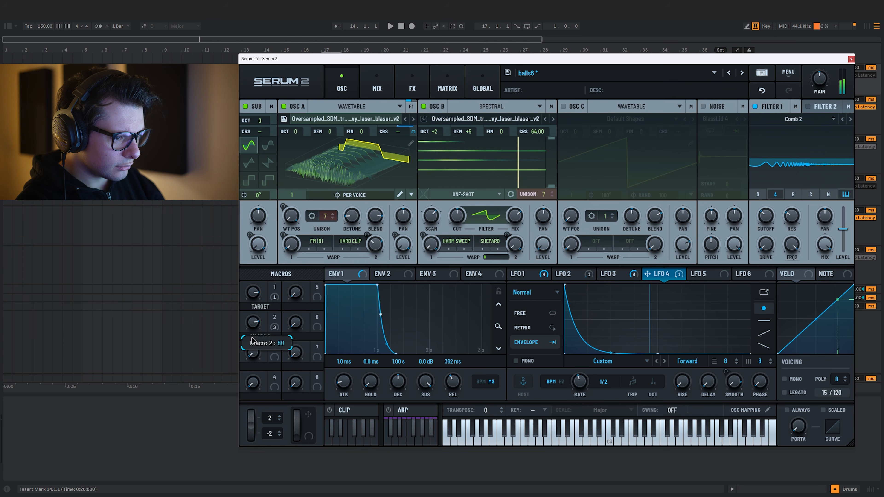
{"action": "left_click_drag", "start_coordinate": [252, 296], "coordinate": [251, 319]}
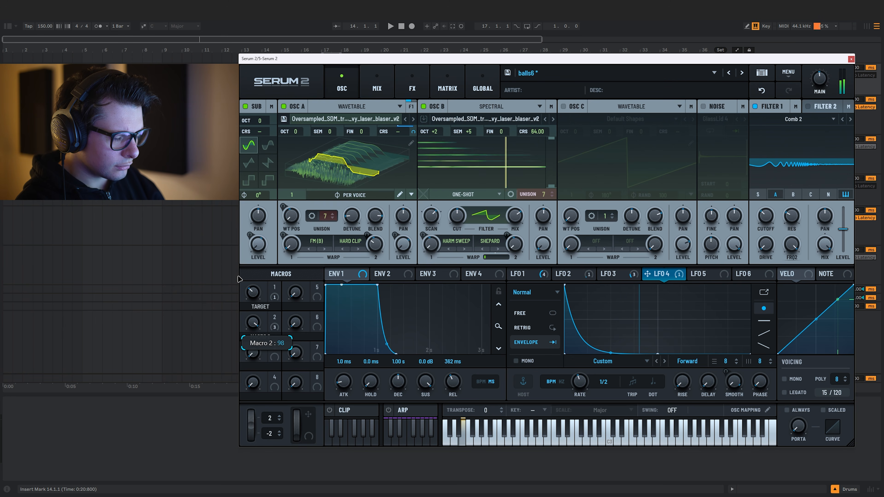
{"action": "left_click_drag", "start_coordinate": [236, 299], "coordinate": [236, 289]}
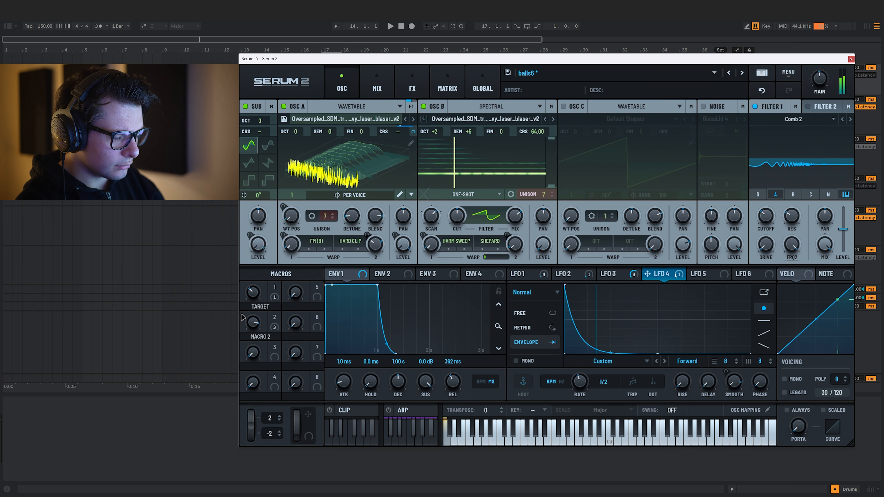
{"action": "left_click_drag", "start_coordinate": [253, 328], "coordinate": [253, 341]}
{"action": "left_click_drag", "start_coordinate": [248, 305], "coordinate": [246, 312]}
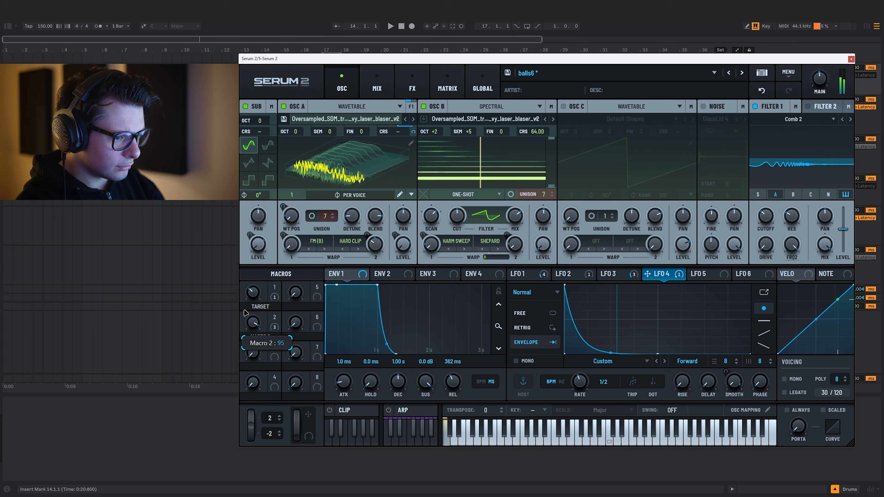
Reset Macro 2 to 0, rename it SOFTEN, and save the preset as balls7
{"action": "double_click", "coordinate": [253, 322]}
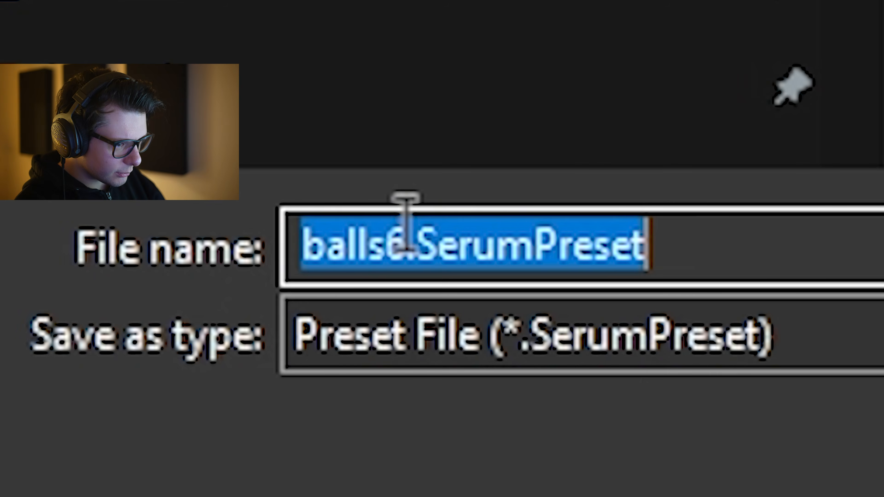
{"action": "left_click_drag", "start_coordinate": [408, 218], "coordinate": [393, 220]}
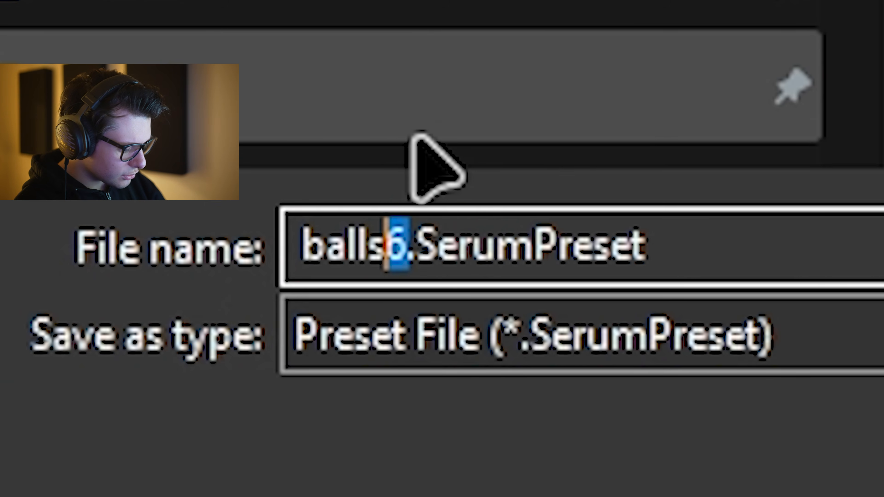
{"action": "type", "text": "7"}
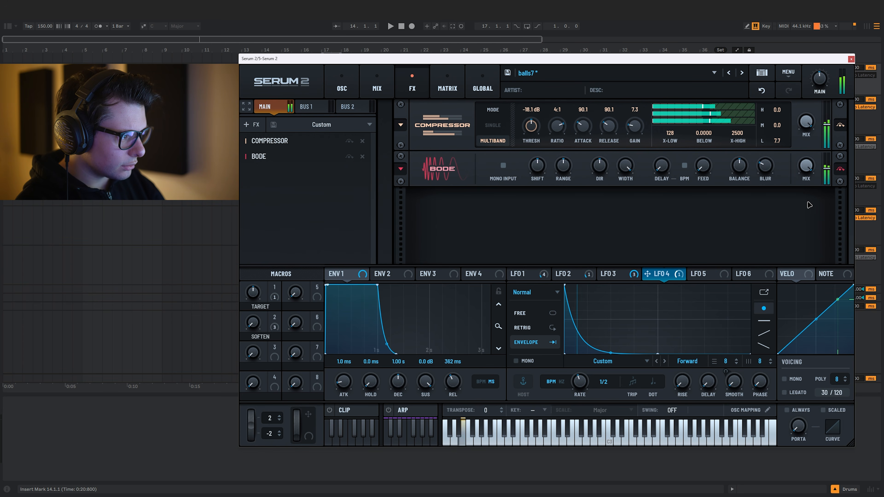
Assign Macro 5 to the Bode effect's Blur and audition the sound with the macro fully raised
{"action": "mouse_move", "coordinate": [768, 173]}
{"action": "left_mouse_down"}
{"action": "mouse_move", "coordinate": [770, 111]}
{"action": "mouse_move", "coordinate": [768, 173]}
{"action": "left_mouse_up"}
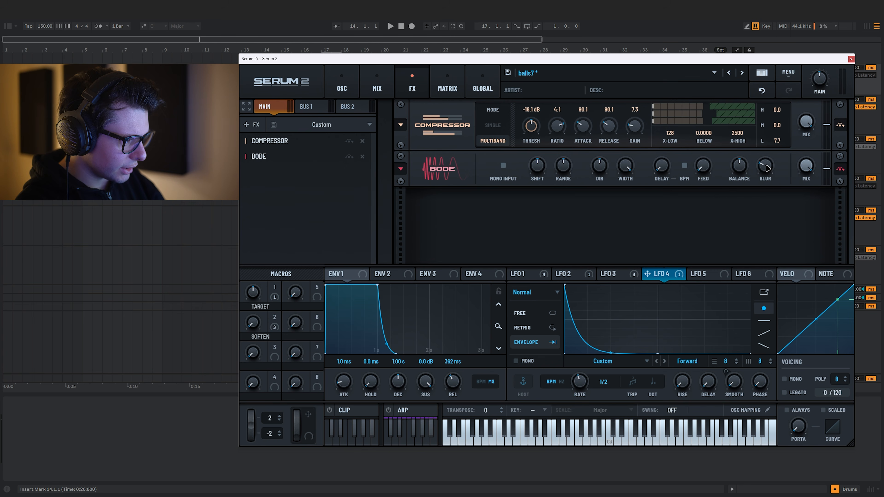
{"action": "left_click_drag", "start_coordinate": [313, 298], "coordinate": [766, 166]}
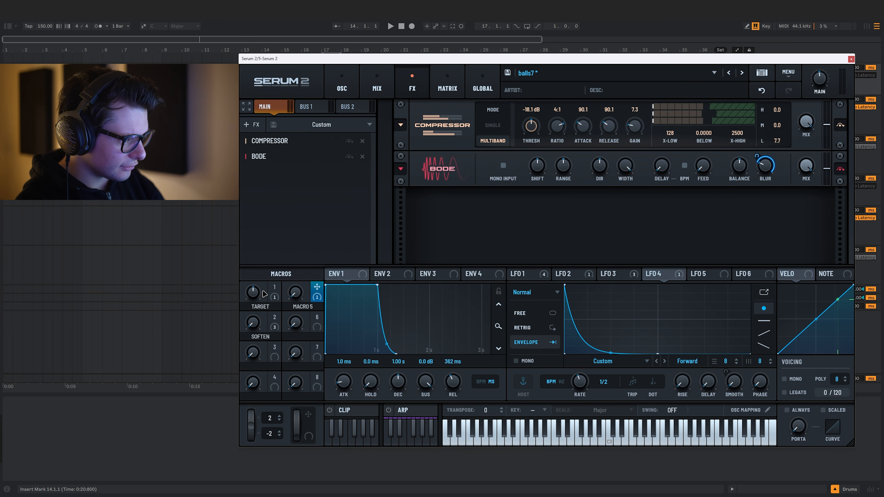
{"action": "left_click_drag", "start_coordinate": [296, 295], "coordinate": [339, 91]}
{"action": "key", "text": "a"}
{"action": "key", "text": "a"}
{"action": "key", "text": "a"}
{"action": "key", "text": "a"}
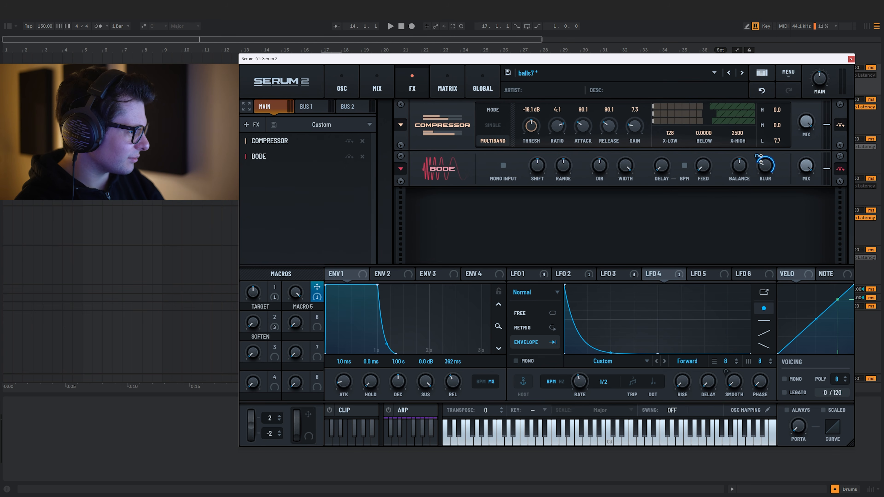
Reduce Macro 5's modulation depth on the Bode Blur, return the macro to zero, and audition the result
{"action": "mouse_move", "coordinate": [757, 171]}
{"action": "key", "text": "a"}
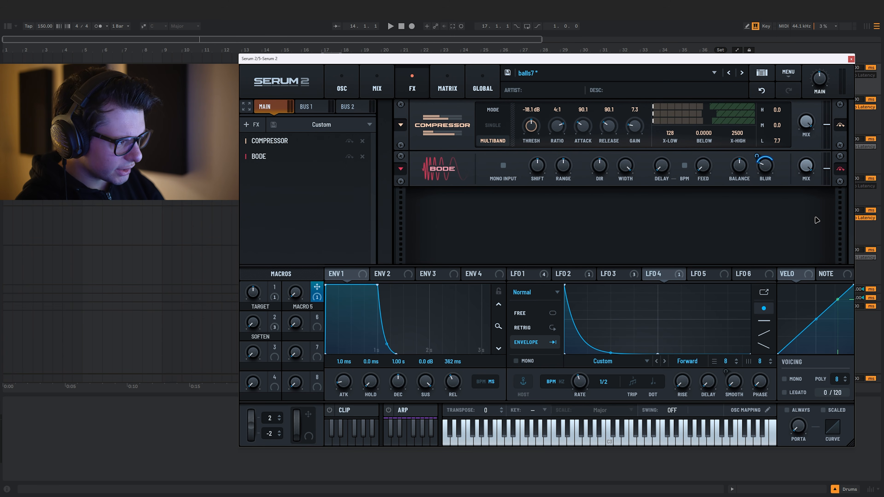
{"action": "key", "text": "a"}
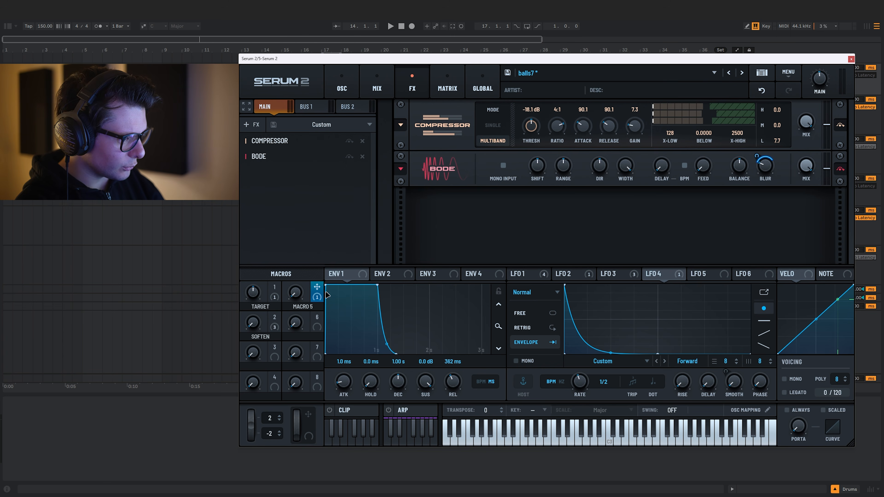
Assign Macro 5 to the Bode effect's Mix and edit its modulation curve to jump to maximum from the start
{"action": "left_click_drag", "start_coordinate": [316, 296], "coordinate": [807, 167]}
{"action": "right_click", "coordinate": [805, 161]}
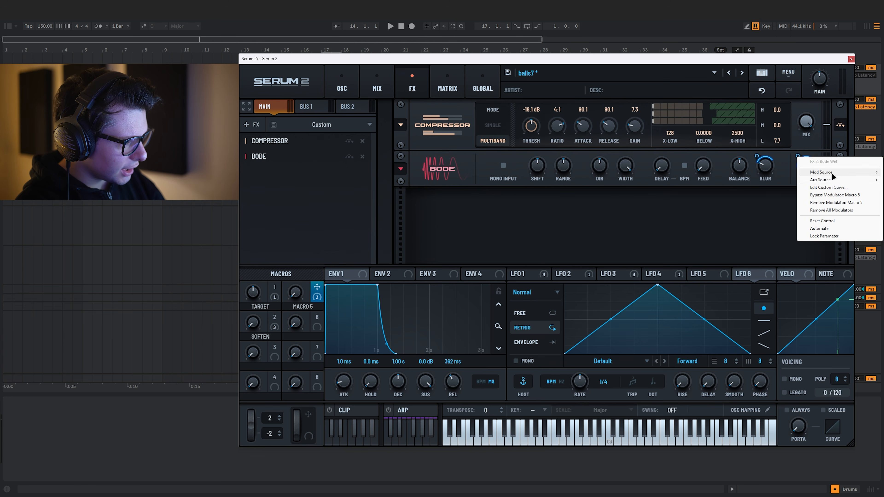
{"action": "left_click", "coordinate": [815, 175]}
{"action": "left_click_drag", "start_coordinate": [661, 127], "coordinate": [509, 25]}
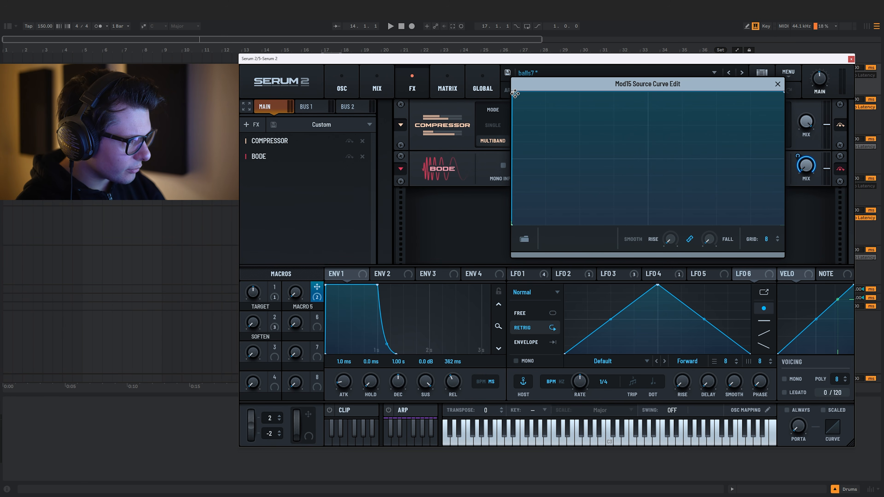
{"action": "left_click_drag", "start_coordinate": [515, 93], "coordinate": [509, 74]}
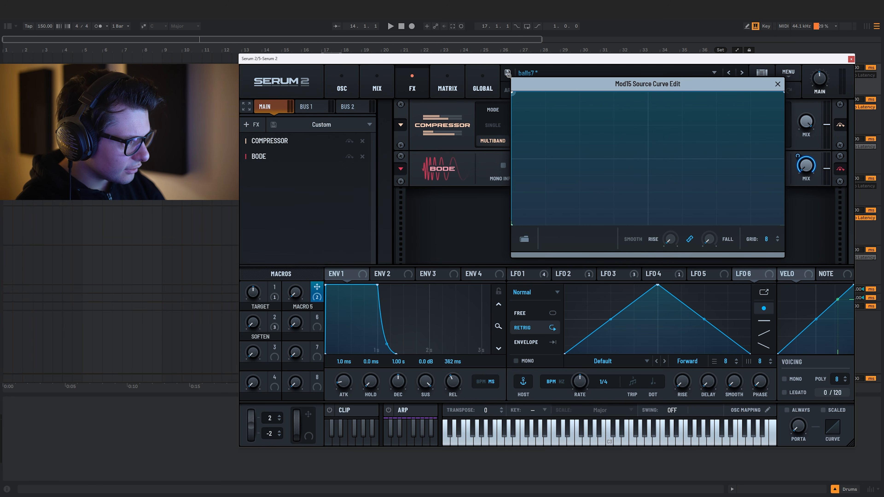
Audition the Bode modulation while raising Macro 5 from about 8 to 98, closing the curve editor along the way
{"action": "mouse_move", "coordinate": [294, 296]}
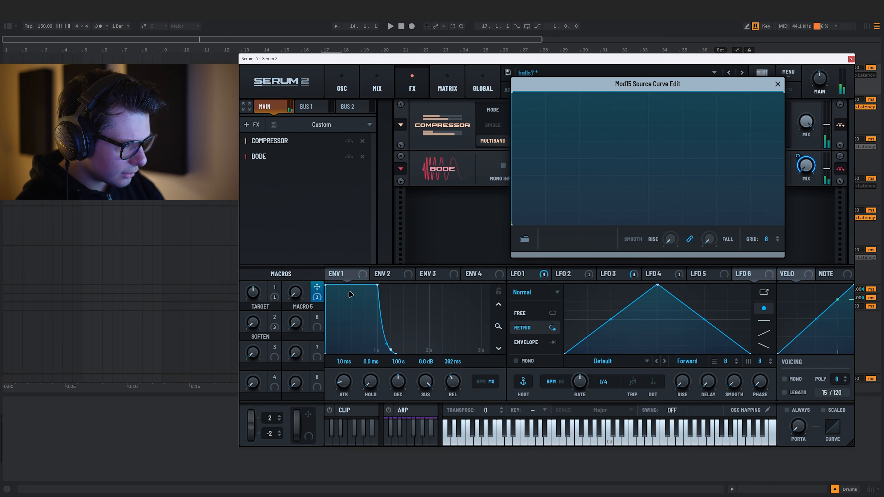
{"action": "left_click_drag", "start_coordinate": [295, 295], "coordinate": [295, 292]}
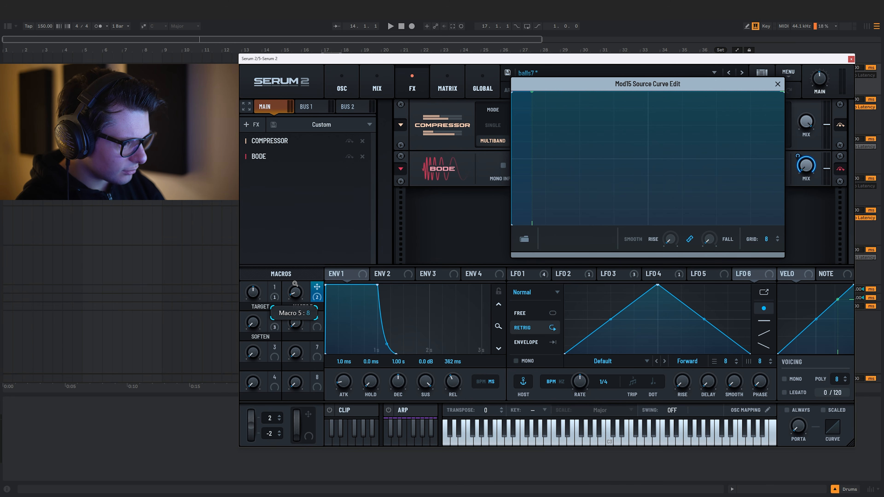
{"action": "left_click_drag", "start_coordinate": [294, 283], "coordinate": [296, 248]}
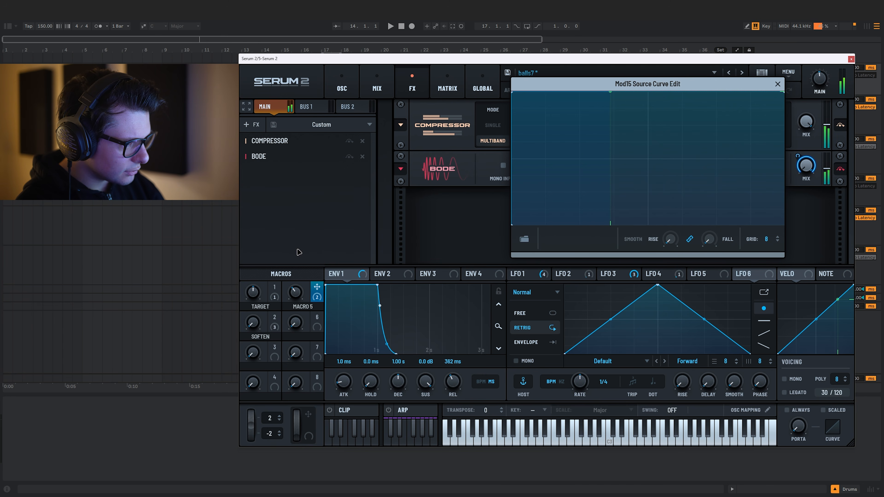
{"action": "left_click", "coordinate": [818, 169]}
{"action": "left_click_drag", "start_coordinate": [295, 292], "coordinate": [281, 209]}
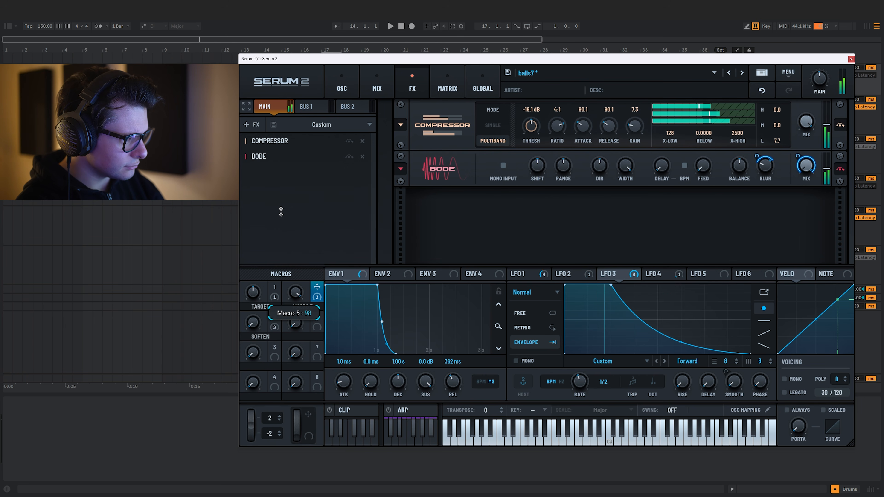
Rename Macro 5 as BLUR
{"action": "double_click", "coordinate": [301, 307]}
{"action": "type", "text": "B"}
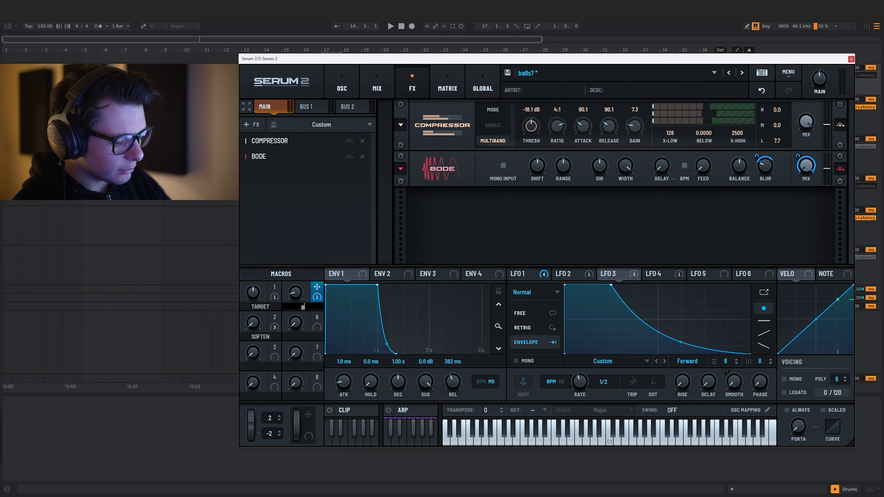
{"action": "type", "text": "LUR"}
{"action": "key", "text": "Return"}
Audition the SOFTEN macro and compare the LFO 2 and LFO 4 envelope shapes
{"action": "left_click_drag", "start_coordinate": [254, 323], "coordinate": [212, 483]}
{"action": "left_click", "coordinate": [568, 275]}
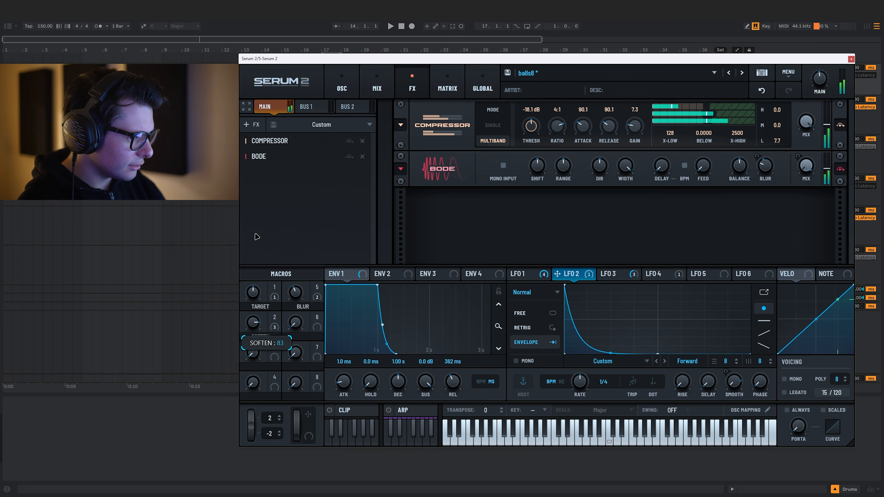
{"action": "left_click", "coordinate": [342, 83]}
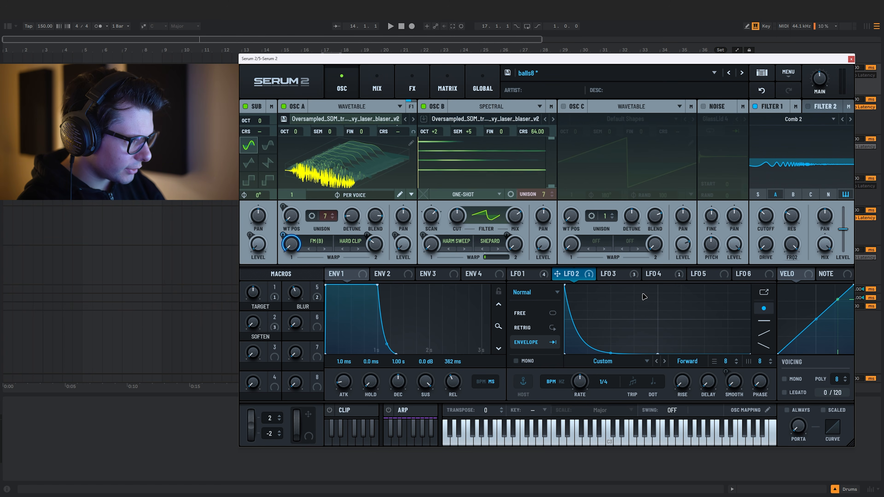
{"action": "left_click", "coordinate": [660, 275]}
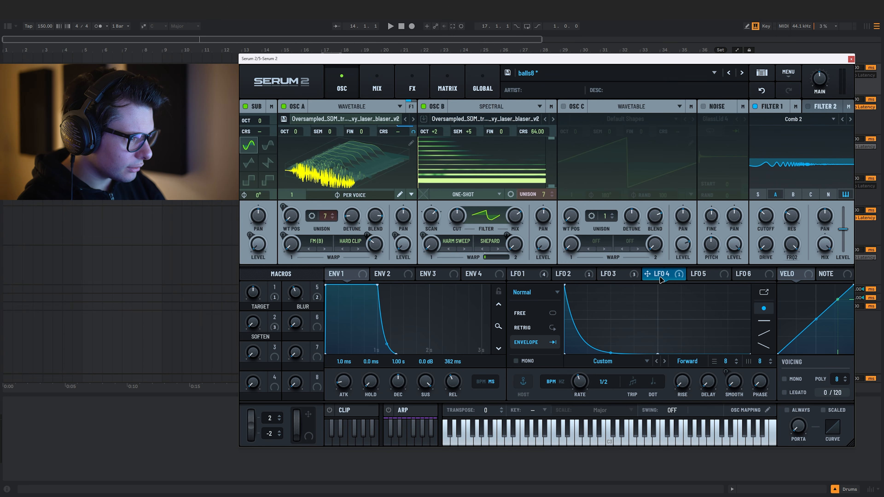
{"action": "left_click", "coordinate": [578, 277]}
{"action": "left_click", "coordinate": [660, 275]}
{"action": "left_click", "coordinate": [584, 277]}
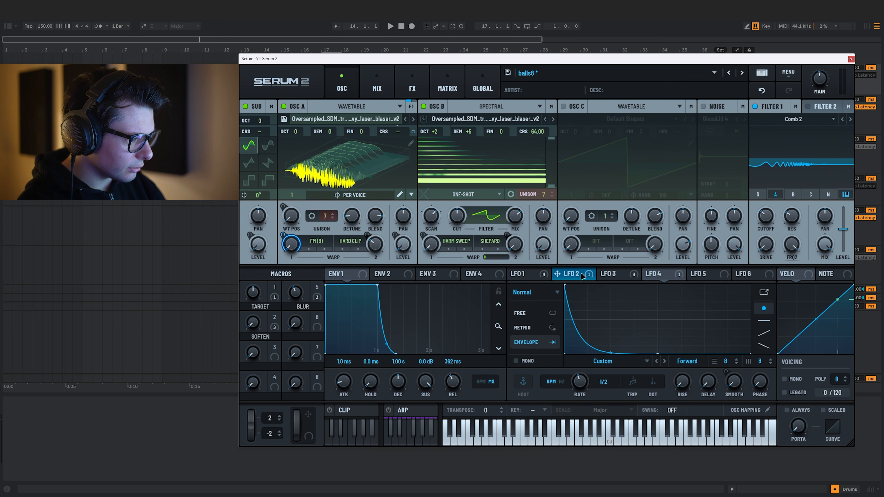
{"action": "left_click", "coordinate": [660, 276]}
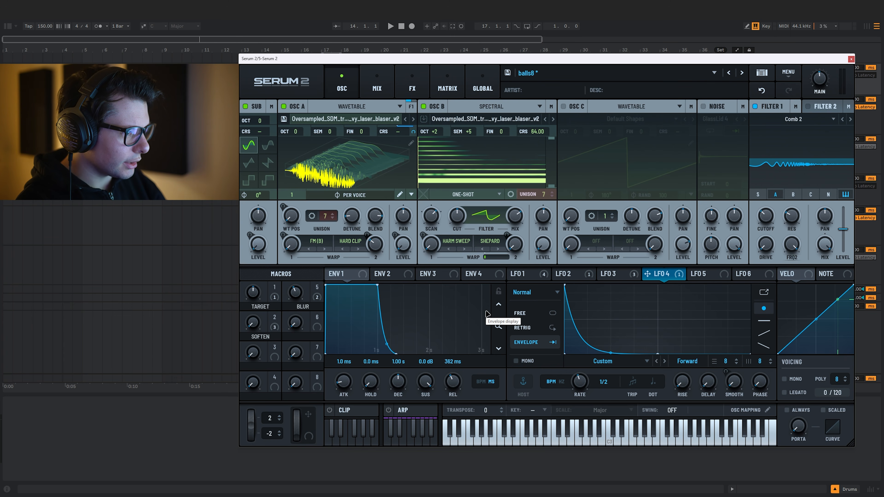
Assign the SOFTEN macro to LFO Bus 2 and make the routing unipolar with a full negative amount
{"action": "left_click_drag", "start_coordinate": [275, 324], "coordinate": [570, 294]}
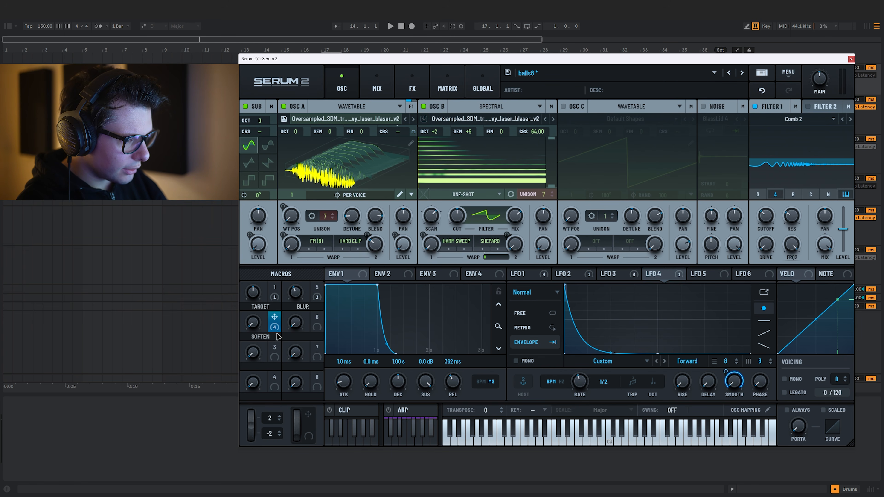
{"action": "left_click_drag", "start_coordinate": [257, 327], "coordinate": [257, 296]}
{"action": "left_click", "coordinate": [446, 86]}
{"action": "scroll", "coordinate": [332, 201], "scroll_direction": "down", "scroll_amount": 2}
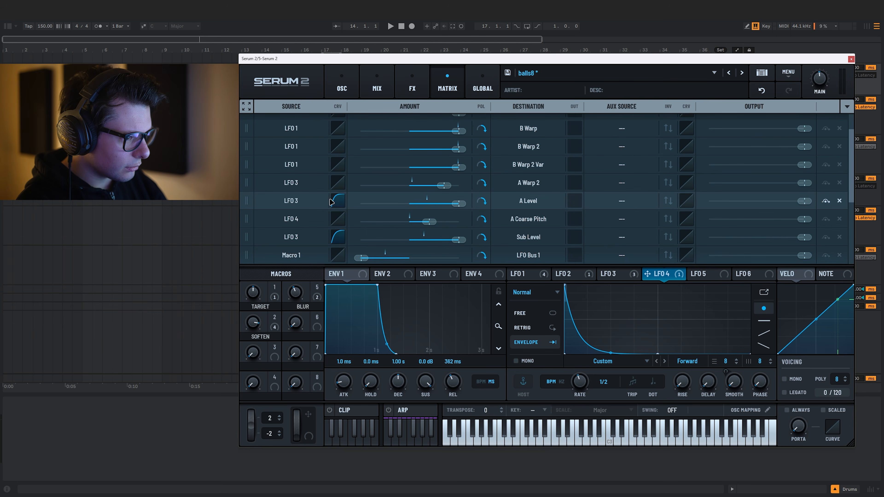
{"action": "scroll", "coordinate": [332, 201], "scroll_direction": "down", "scroll_amount": 5}
{"action": "left_click_drag", "start_coordinate": [434, 240], "coordinate": [346, 240]}
{"action": "left_click", "coordinate": [481, 239]}
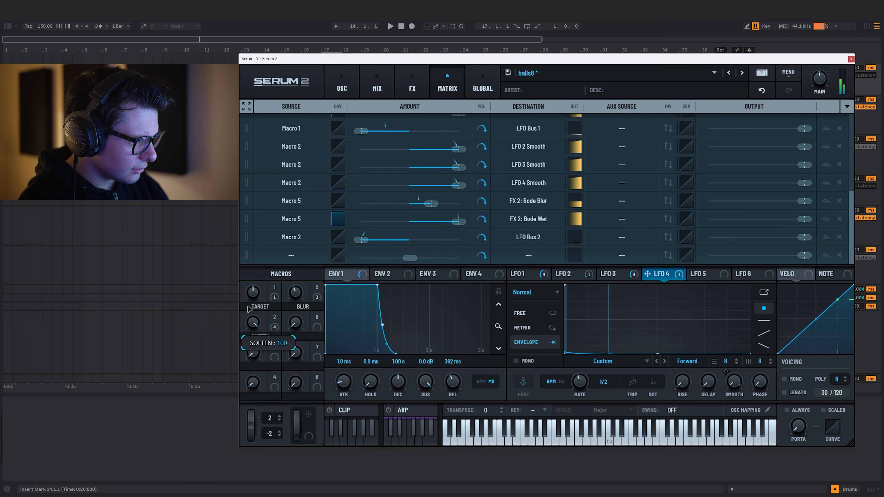
Try a Macro 2 to LFO Bus 2 amount of -91% with SOFTEN at about 87, and restore the full negative amount
{"action": "left_click_drag", "start_coordinate": [362, 240], "coordinate": [367, 240]}
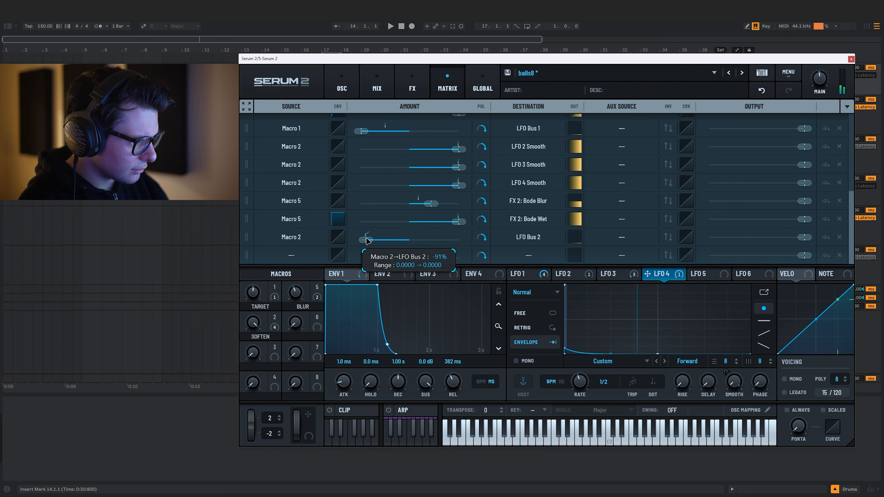
{"action": "left_click_drag", "start_coordinate": [253, 323], "coordinate": [247, 335]}
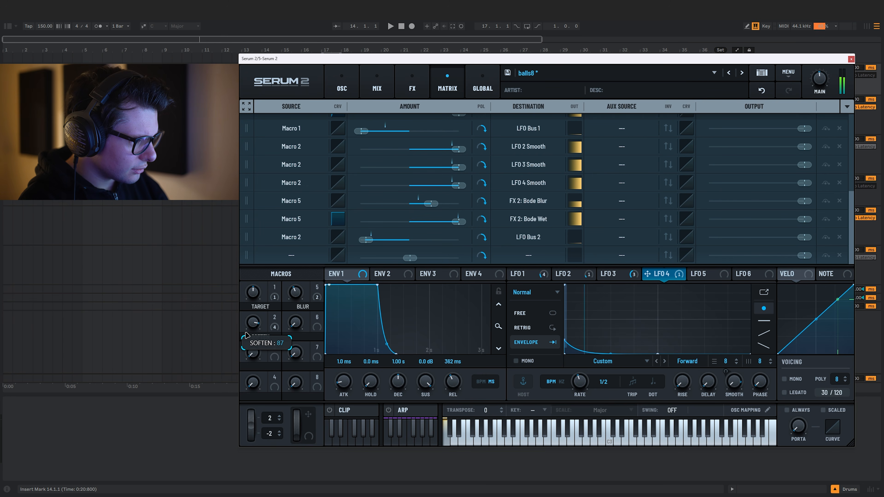
{"action": "left_click_drag", "start_coordinate": [366, 240], "coordinate": [360, 241]}
Audition the SOFTEN macro while lowering it and raising it again
{"action": "left_click_drag", "start_coordinate": [254, 325], "coordinate": [255, 350]}
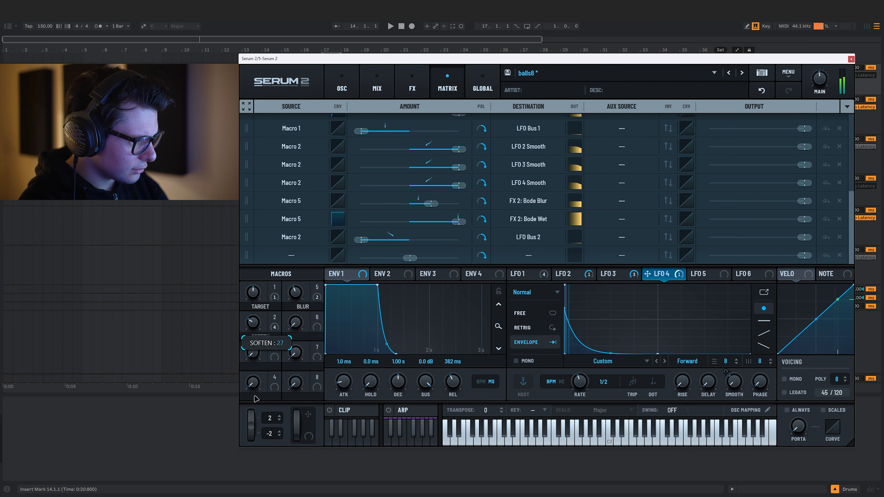
{"action": "left_click_drag", "start_coordinate": [257, 399], "coordinate": [257, 432]}
{"action": "left_click_drag", "start_coordinate": [258, 329], "coordinate": [257, 256]}
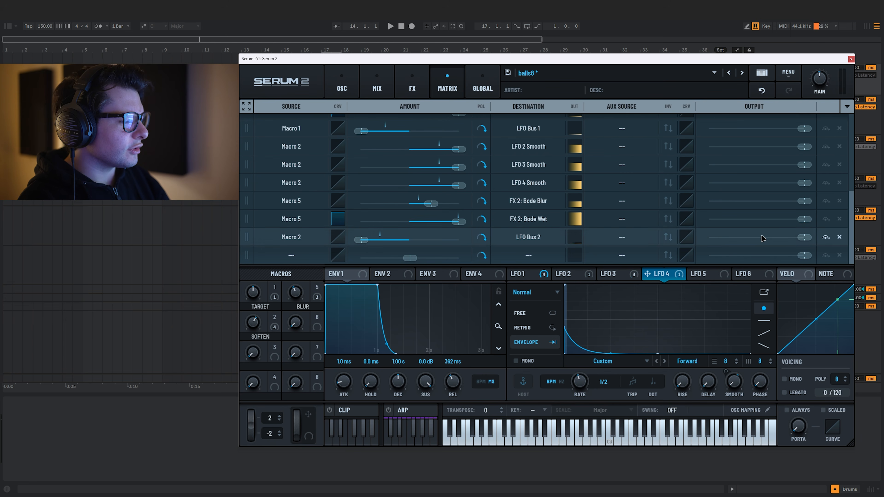
Try the Macro 2 to LFO Bus 2 routing with minimum output, audition SOFTEN at about 84, and restore full output
{"action": "left_click_drag", "start_coordinate": [805, 238], "coordinate": [706, 241]}
{"action": "left_click_drag", "start_coordinate": [251, 319], "coordinate": [250, 289]}
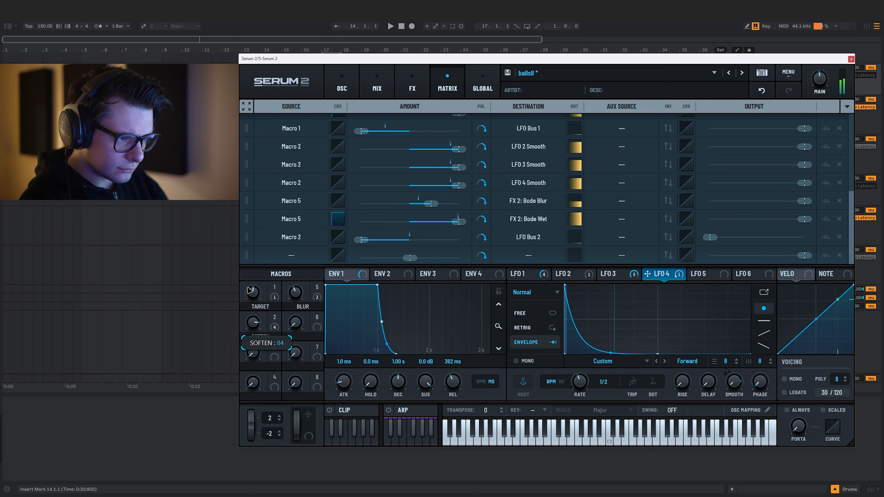
{"action": "left_click_drag", "start_coordinate": [712, 239], "coordinate": [812, 241]}
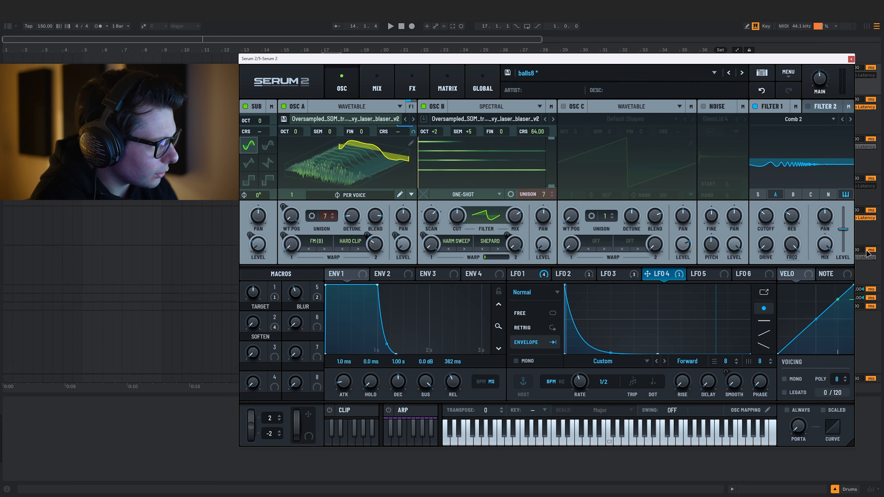
Raise Macro 3 to 100 and try it as a modulator of Filter 1's resonance and cutoff, adjusting both depths
{"action": "left_click_drag", "start_coordinate": [274, 347], "coordinate": [792, 216]}
{"action": "left_click_drag", "start_coordinate": [280, 274], "coordinate": [281, 266]}
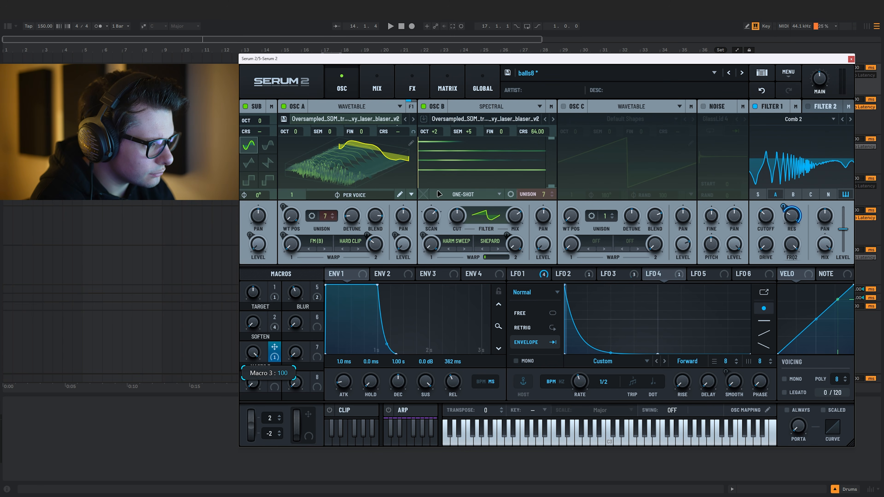
{"action": "left_click_drag", "start_coordinate": [784, 207], "coordinate": [792, 243]}
{"action": "left_click_drag", "start_coordinate": [790, 262], "coordinate": [766, 216]}
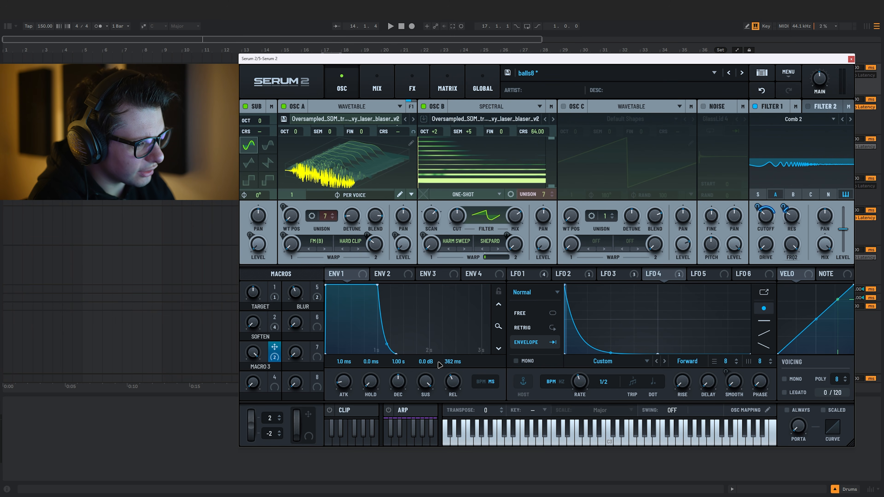
{"action": "left_click_drag", "start_coordinate": [757, 206], "coordinate": [760, 237]}
Remove the Macro 3 modulation from Filter 1's cutoff and resonance
{"action": "right_click", "coordinate": [764, 217]}
{"action": "left_click", "coordinate": [798, 260]}
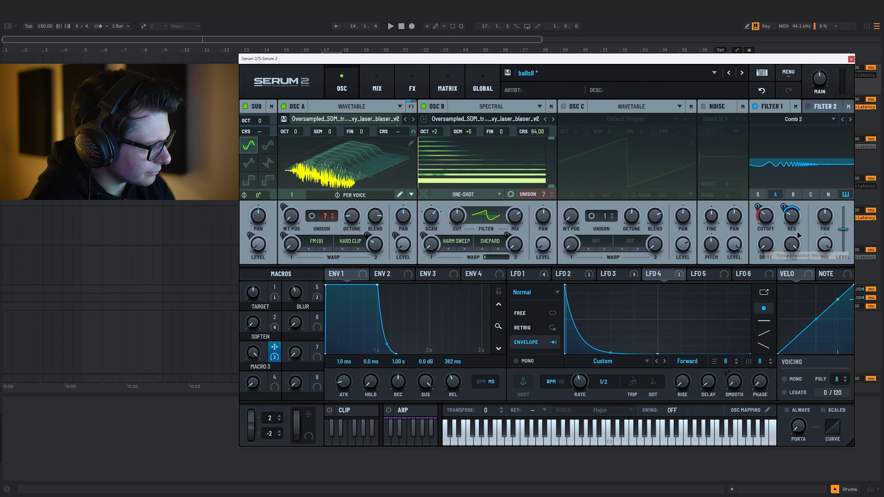
{"action": "right_click", "coordinate": [789, 221]}
{"action": "left_click", "coordinate": [818, 266]}
Assign LFO 4 to Filter 1's cutoff and resonance and adjust the cutoff modulation depth
{"action": "left_click_drag", "start_coordinate": [654, 274], "coordinate": [766, 217]}
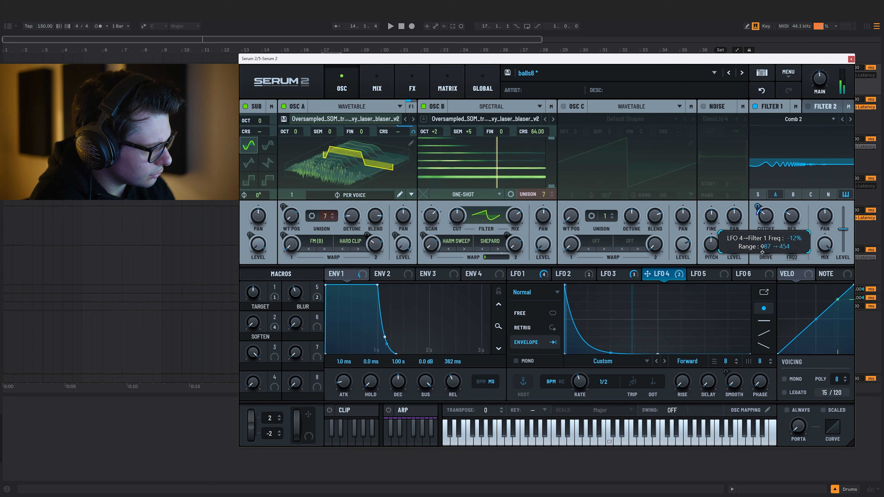
{"action": "right_click", "coordinate": [766, 218]}
{"action": "left_click_drag", "start_coordinate": [654, 275], "coordinate": [791, 217]}
{"action": "left_click_drag", "start_coordinate": [757, 207], "coordinate": [782, 227]}
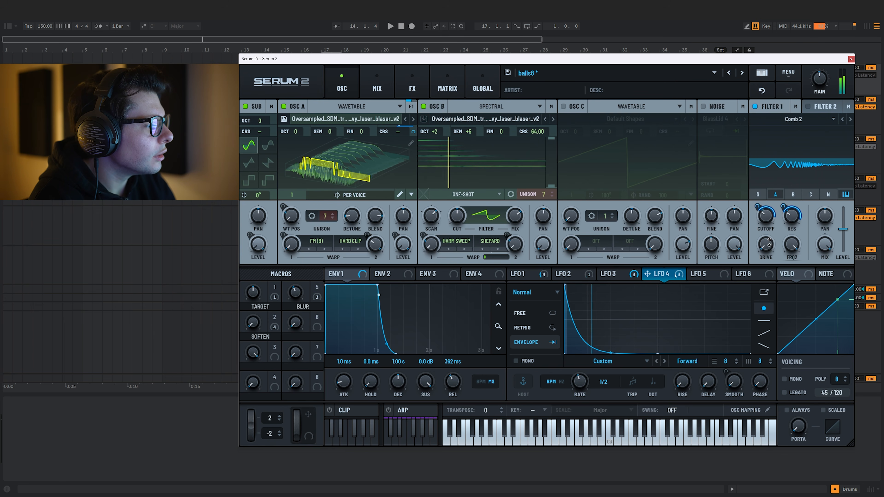
Set Macro 3 as the aux source for LFO 4's modulation of Filter 1's cutoff, and open the resonance modulation options
{"action": "right_click", "coordinate": [762, 210]}
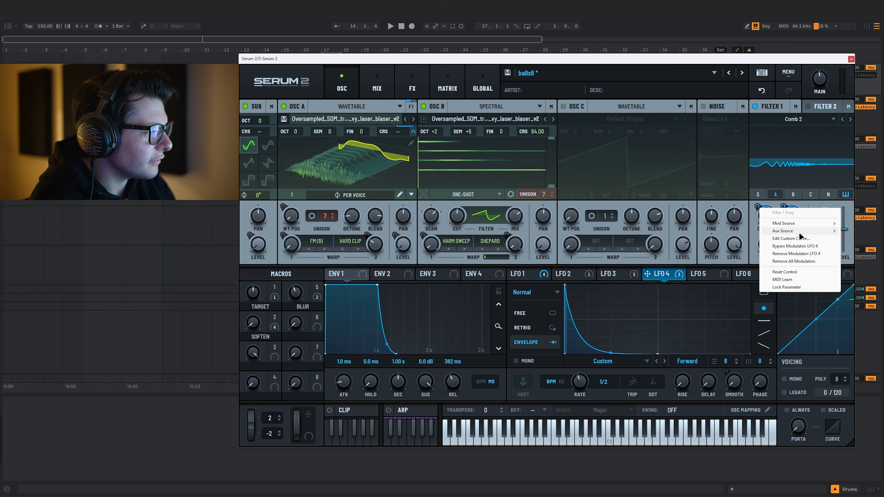
{"action": "mouse_move", "coordinate": [794, 232]}
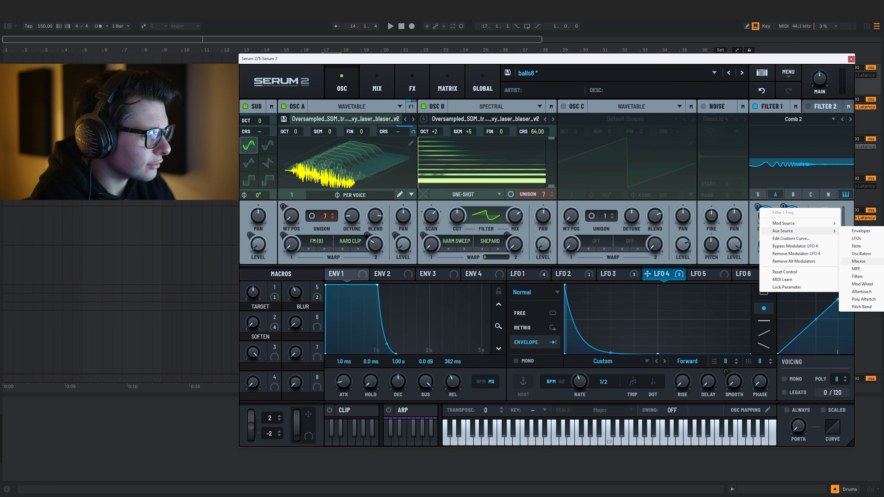
{"action": "left_click", "coordinate": [883, 276]}
{"action": "right_click", "coordinate": [784, 206]}
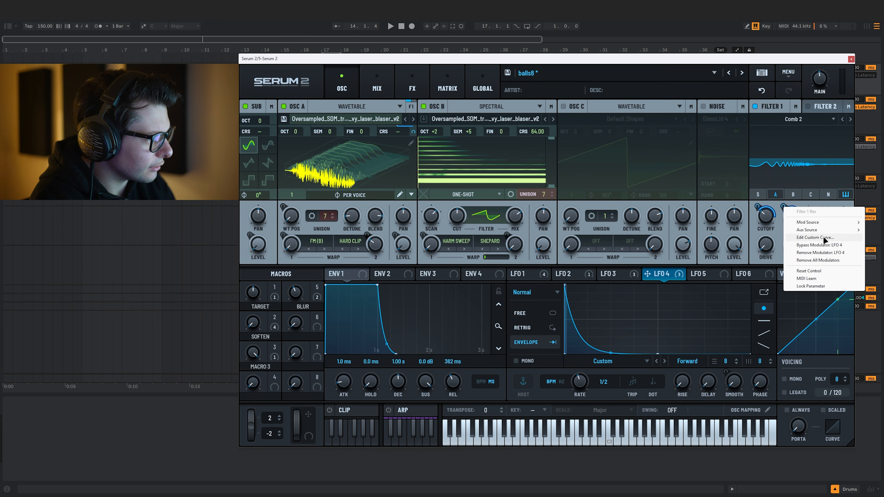
{"action": "mouse_move", "coordinate": [804, 229]}
{"action": "left_click", "coordinate": [883, 277]}
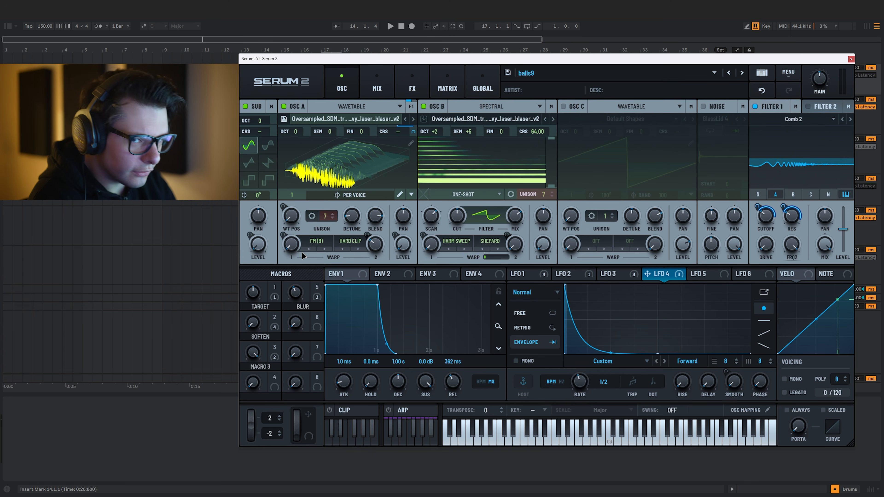
{"action": "left_click", "coordinate": [353, 280]}
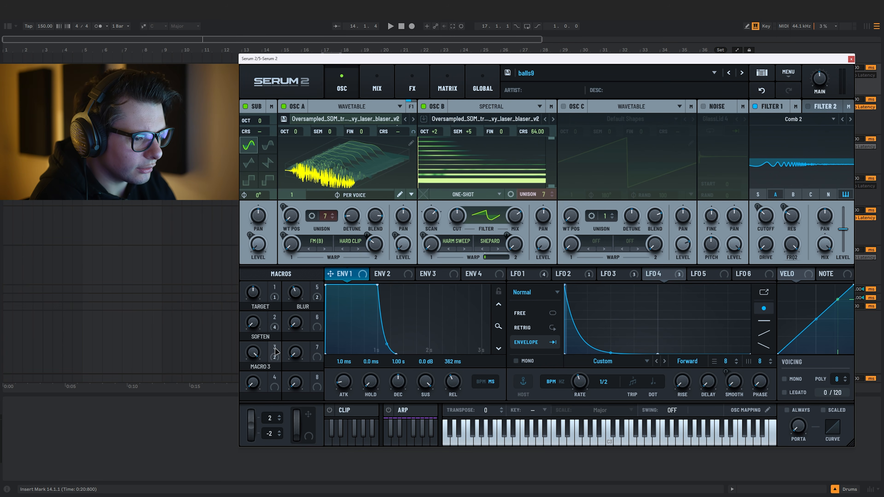
{"action": "mouse_move", "coordinate": [274, 352]}
{"action": "left_mouse_down"}
{"action": "mouse_move", "coordinate": [275, 383]}
{"action": "mouse_move", "coordinate": [320, 353]}
{"action": "mouse_move", "coordinate": [316, 386]}
{"action": "mouse_move", "coordinate": [275, 353]}
{"action": "left_mouse_up"}
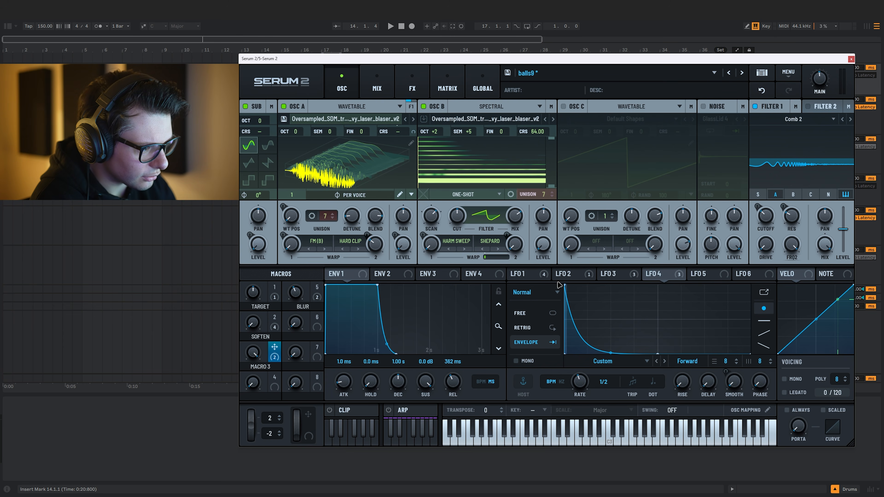
Try to move LFO 4 with its modulation assignments onto the LFO 5 slot, and undo the move
{"action": "left_click", "coordinate": [537, 275]}
{"action": "left_click", "coordinate": [674, 276]}
{"action": "left_click_drag", "start_coordinate": [664, 276], "coordinate": [708, 275]}
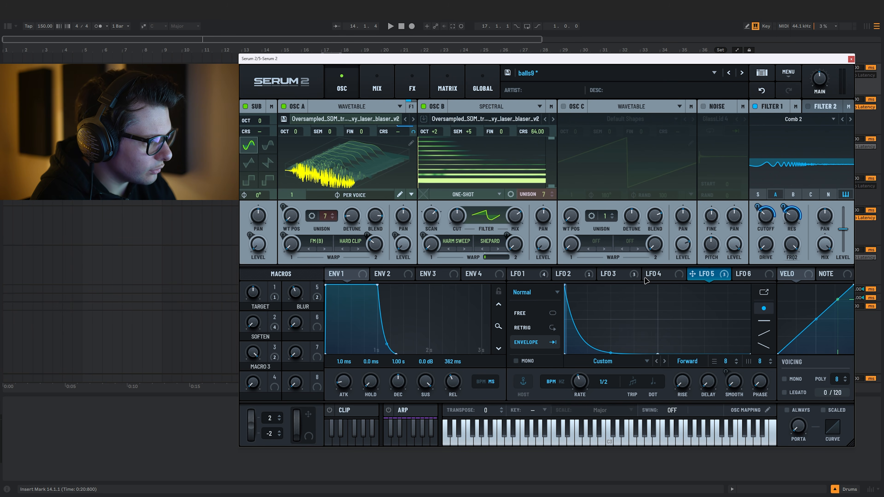
{"action": "left_click", "coordinate": [761, 90]}
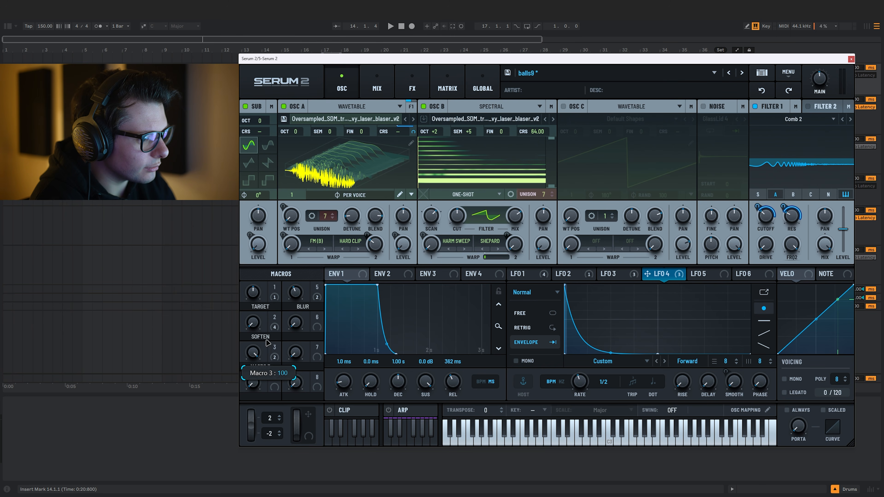
{"action": "right_click", "coordinate": [274, 350]}
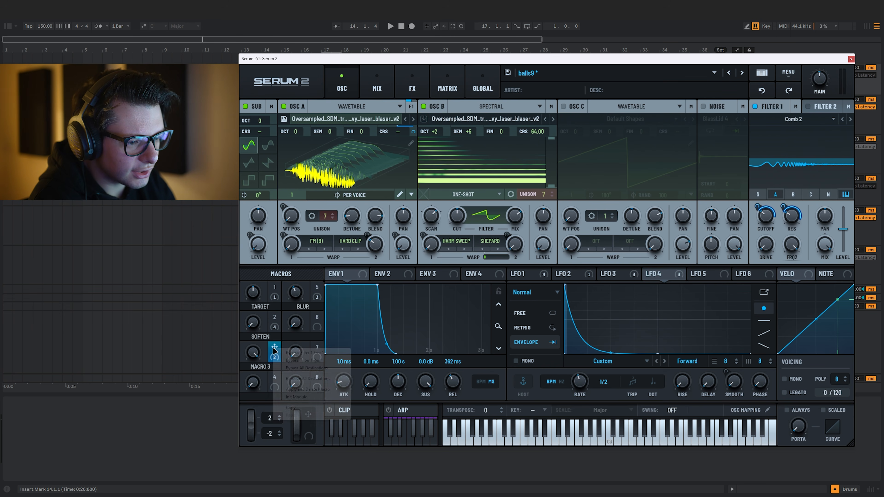
{"action": "left_click", "coordinate": [304, 391]}
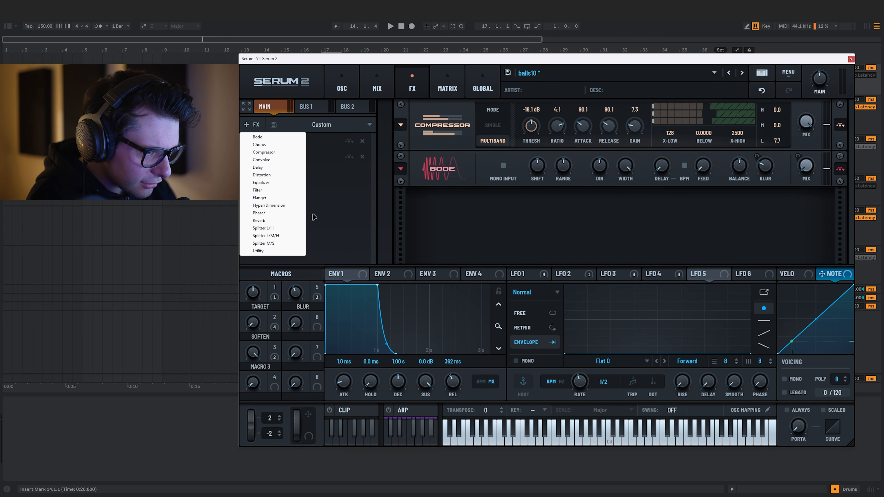
Add a Distortion effect after the Bode in the main effects chain and set its type to Rectify
{"action": "left_click", "coordinate": [261, 175]}
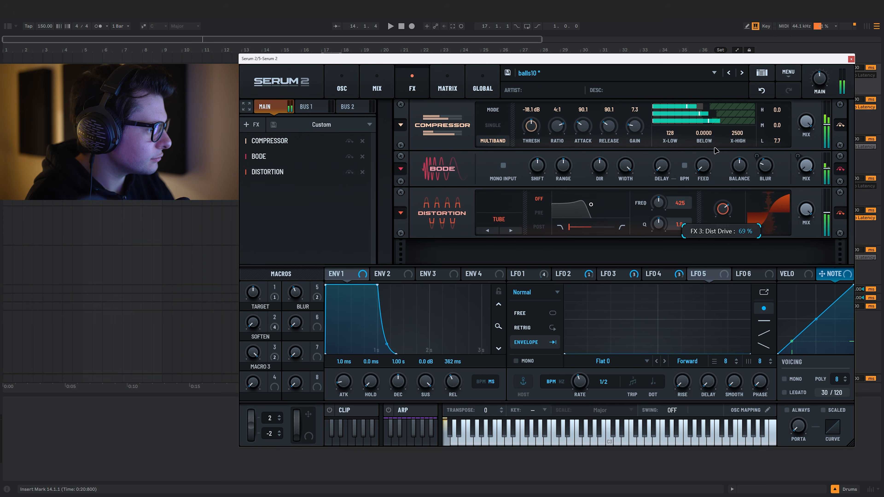
{"action": "left_click", "coordinate": [498, 219]}
{"action": "left_click", "coordinate": [500, 366]}
{"action": "left_click", "coordinate": [499, 219]}
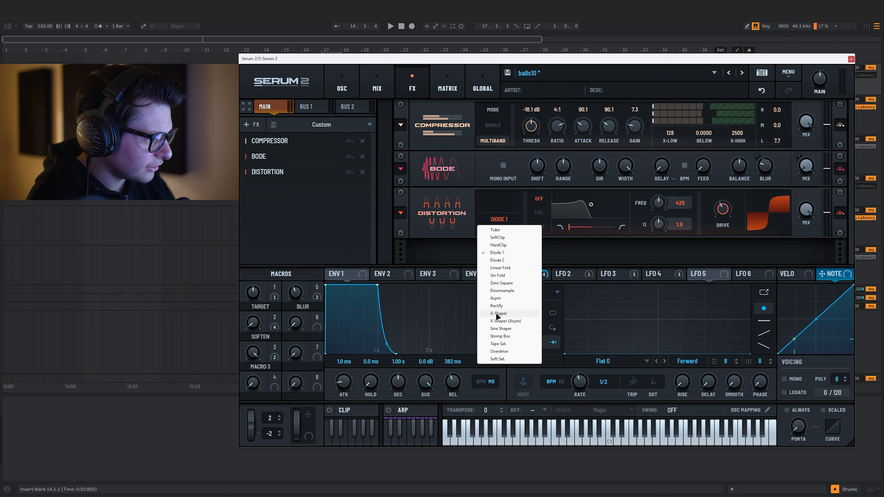
{"action": "left_click", "coordinate": [496, 306]}
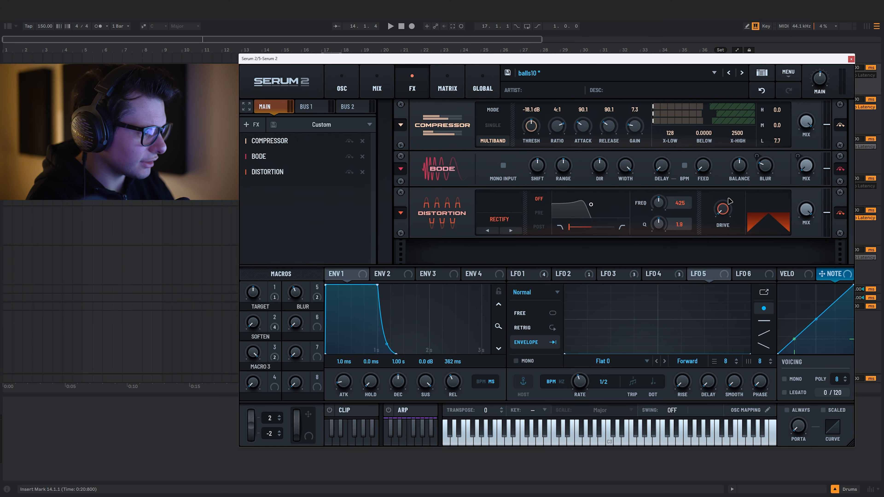
Raise the distortion's drive and, with the Overdrive type active, its stack count
{"action": "left_click_drag", "start_coordinate": [725, 213], "coordinate": [725, 206]}
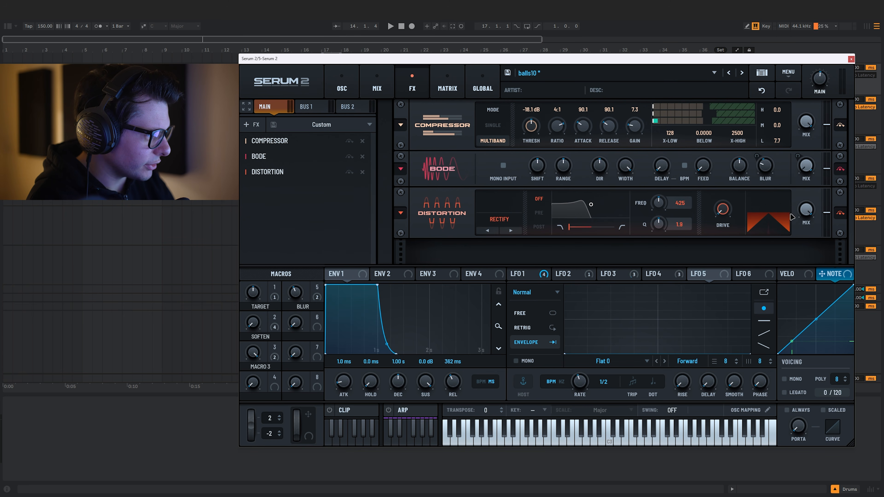
{"action": "left_click_drag", "start_coordinate": [724, 210], "coordinate": [725, 186]}
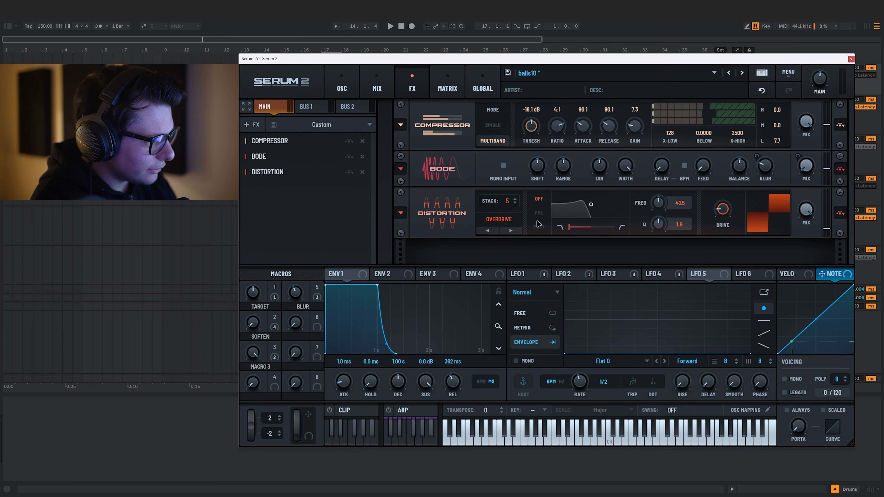
{"action": "mouse_move", "coordinate": [506, 203]}
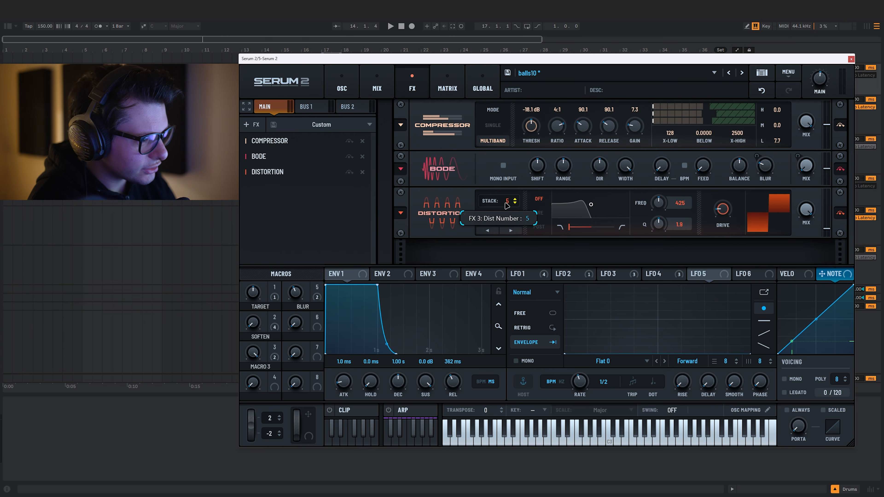
{"action": "left_click_drag", "start_coordinate": [511, 187], "coordinate": [511, 177]}
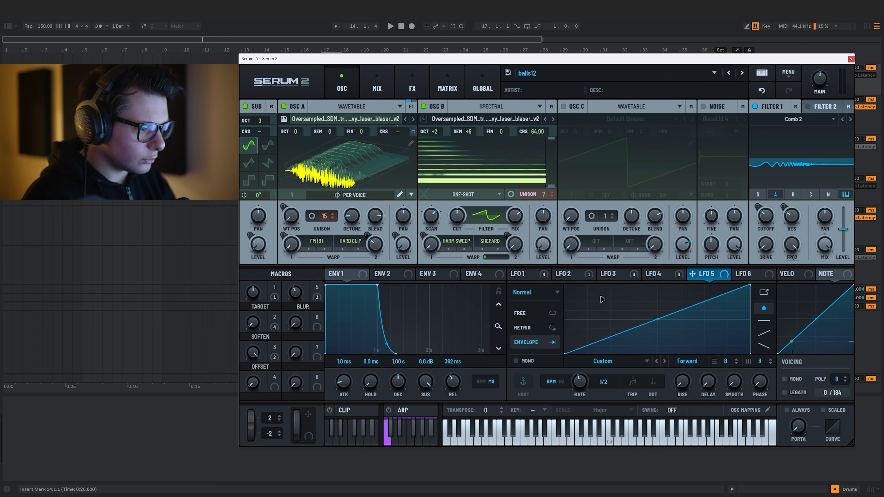
Examine LFO 1, LFO 3 and LFO 4 to compare their curves and the parameters each one modulates
{"action": "left_click", "coordinate": [532, 274]}
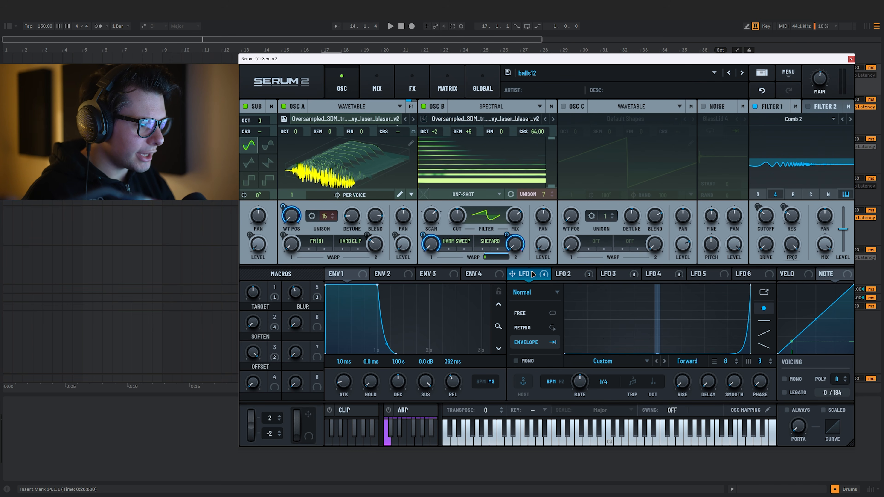
{"action": "left_click", "coordinate": [609, 274]}
{"action": "left_click", "coordinate": [661, 274]}
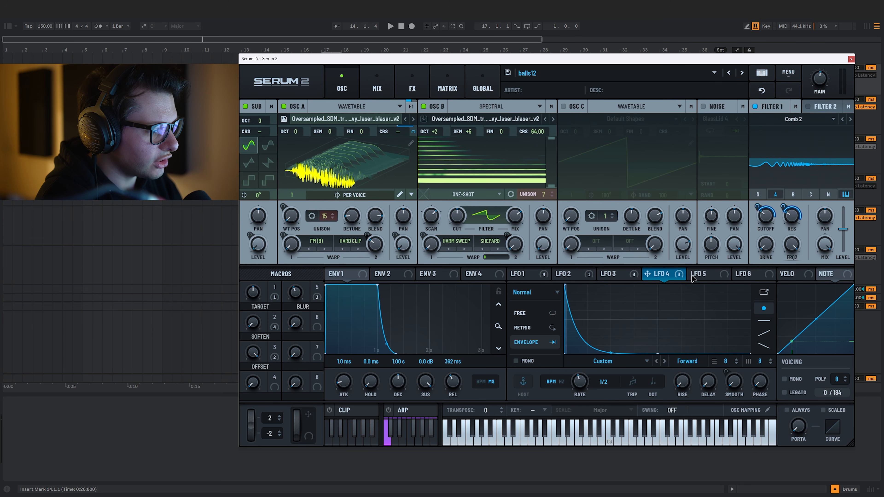
{"action": "left_click", "coordinate": [520, 274]}
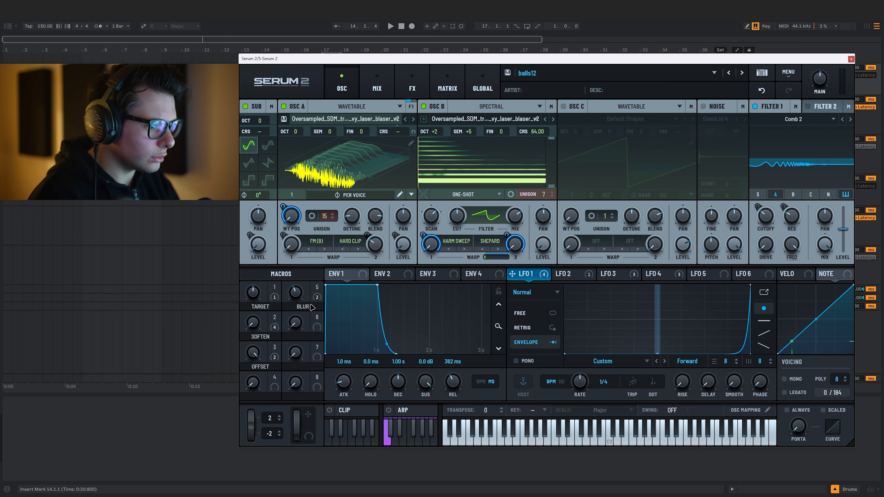
Turn the Soften macro back down and raise the Target macro while auditioning the sound
{"action": "mouse_move", "coordinate": [254, 293]}
{"action": "left_mouse_down"}
{"action": "mouse_move", "coordinate": [251, 279]}
{"action": "mouse_move", "coordinate": [242, 307]}
{"action": "mouse_move", "coordinate": [240, 269]}
{"action": "mouse_move", "coordinate": [254, 307]}
{"action": "mouse_move", "coordinate": [254, 295]}
{"action": "left_mouse_up"}
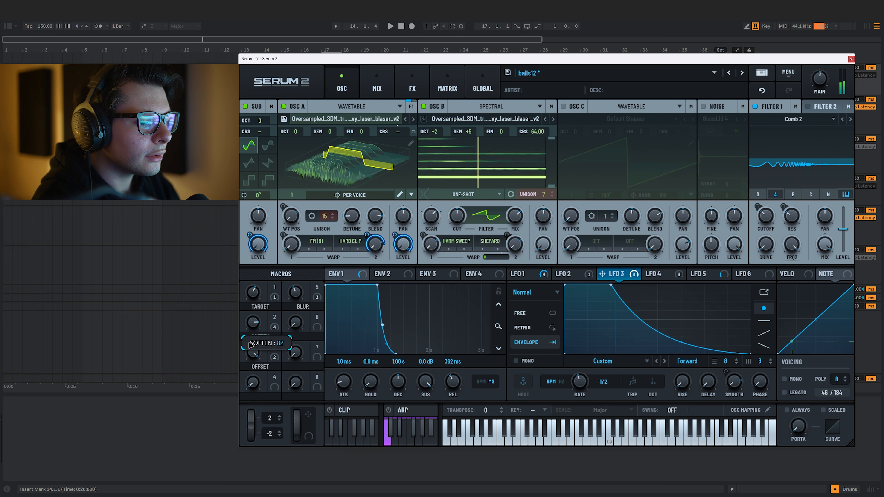
{"action": "left_click_drag", "start_coordinate": [251, 345], "coordinate": [245, 367]}
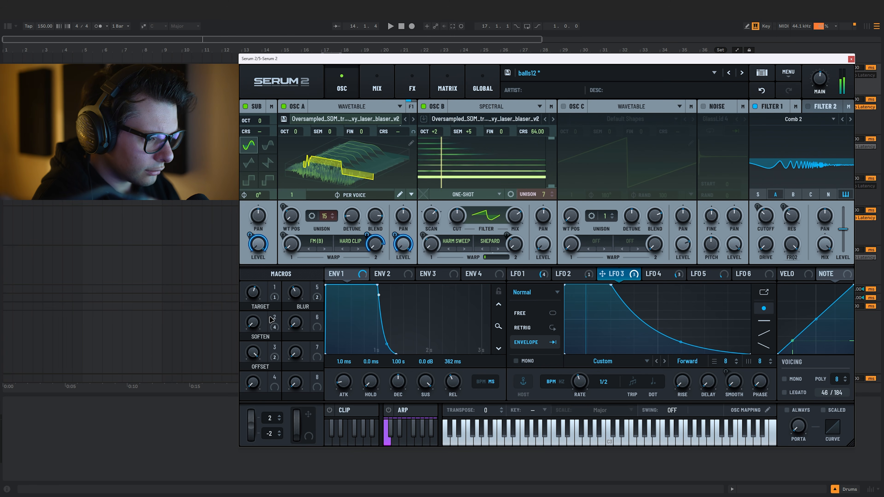
{"action": "left_click_drag", "start_coordinate": [253, 293], "coordinate": [254, 272]}
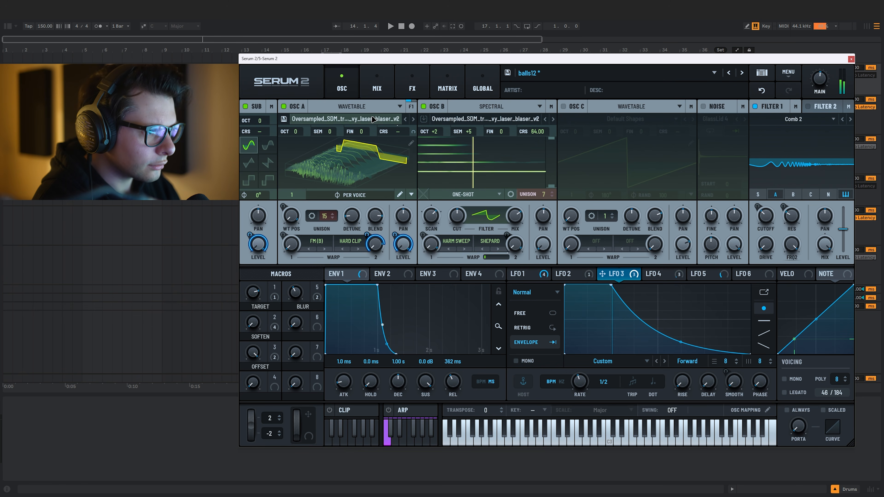
Adjust the curve point of LFO 3 and bypass LFO 3's modulation of oscillator A's level
{"action": "left_click", "coordinate": [377, 81]}
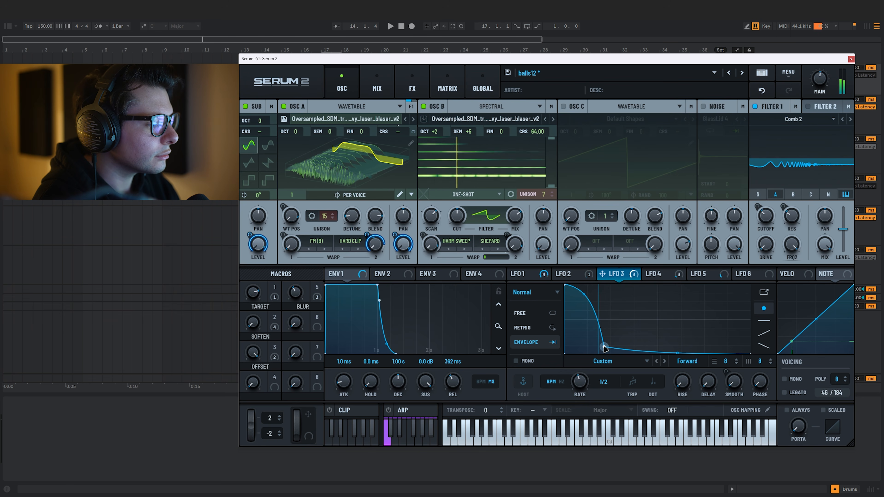
{"action": "left_click_drag", "start_coordinate": [605, 348], "coordinate": [610, 299]}
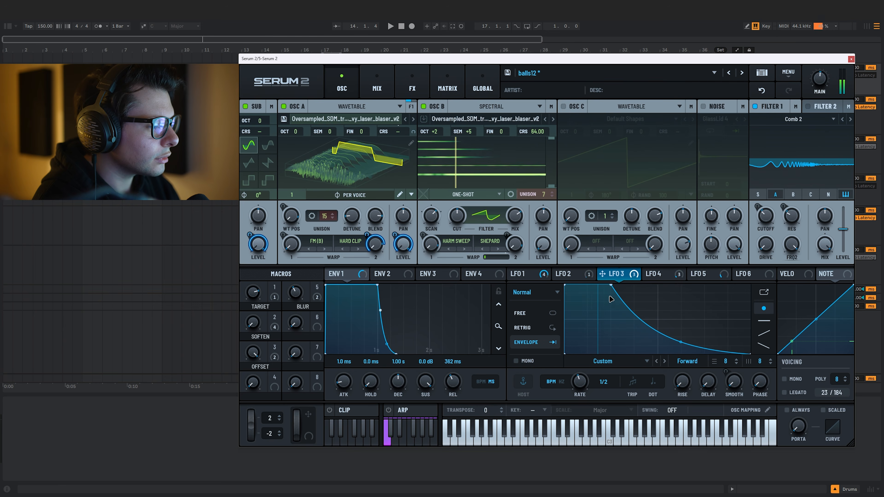
{"action": "right_click", "coordinate": [403, 246]}
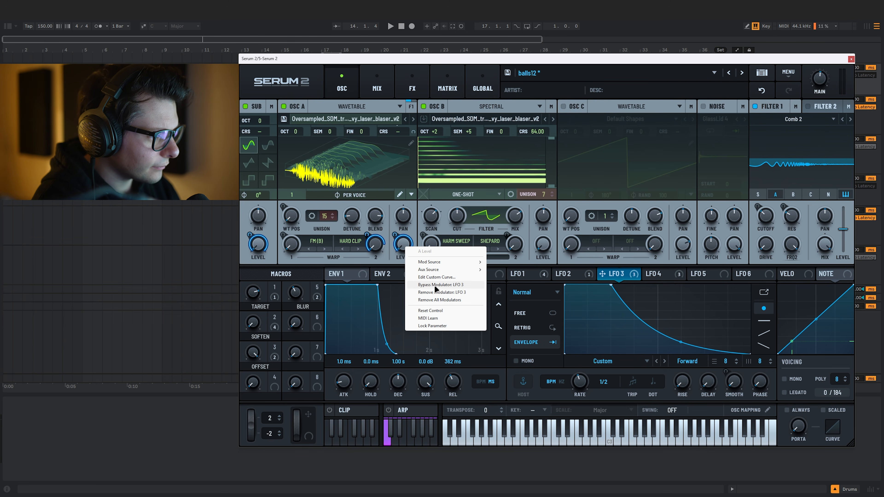
{"action": "left_click", "coordinate": [436, 285]}
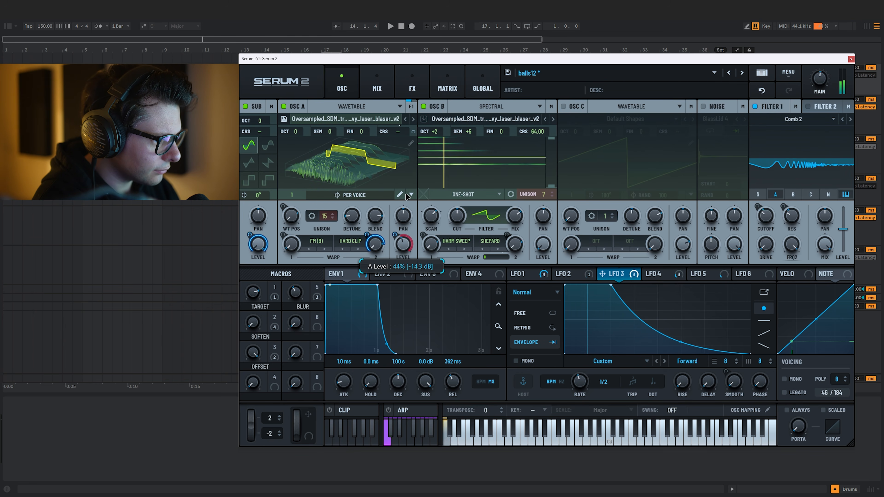
Replace LFO 3 with LFO 5 as the modulator of oscillator A's level
{"action": "left_click", "coordinate": [707, 274]}
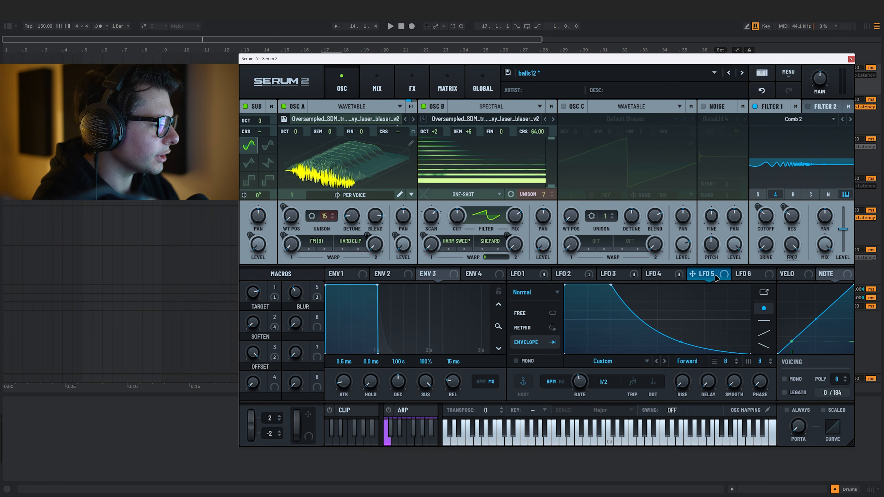
{"action": "right_click", "coordinate": [403, 248]}
{"action": "left_click", "coordinate": [426, 293]}
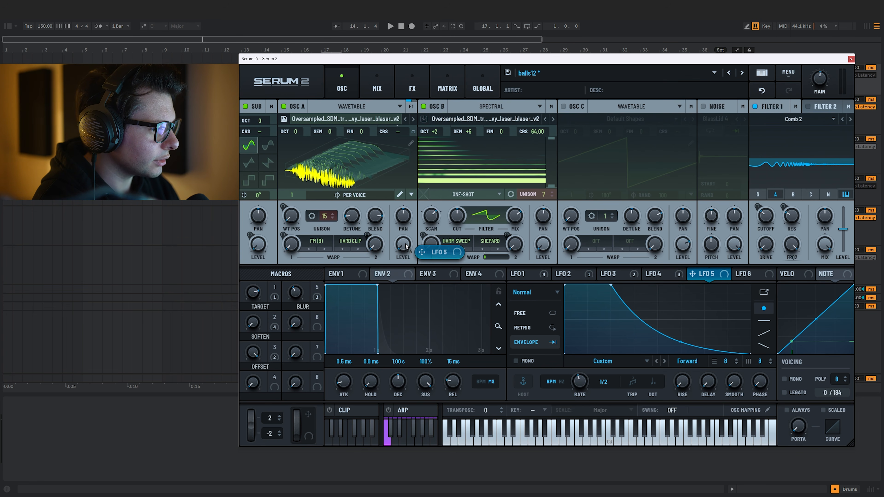
Reshape LFO 5's curve into a short hold at full level followed by a steep exponential decay
{"action": "left_click_drag", "start_coordinate": [611, 286], "coordinate": [653, 336]}
{"action": "double_click", "coordinate": [612, 320]}
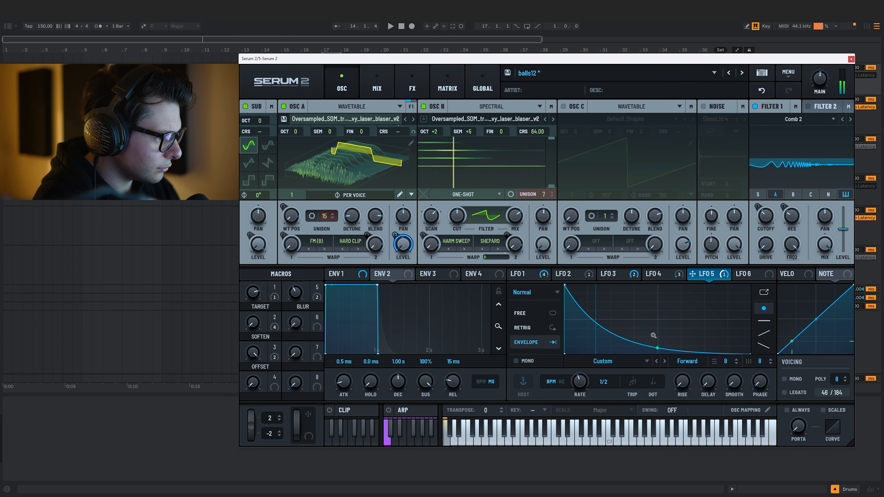
{"action": "left_click_drag", "start_coordinate": [591, 287], "coordinate": [589, 285]}
{"action": "double_click", "coordinate": [589, 286]}
{"action": "left_click_drag", "start_coordinate": [665, 329], "coordinate": [656, 341]}
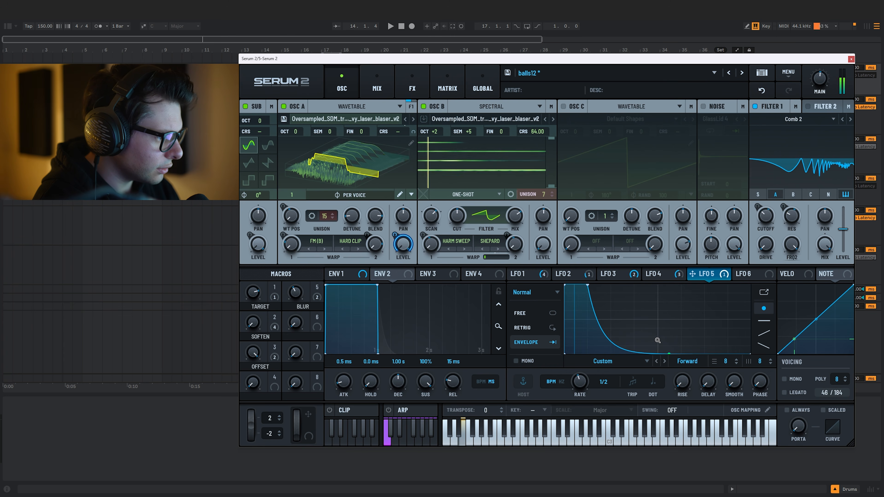
Replace LFO 3 with LFO 5 as the sub oscillator's level modulator and lower the hold point on LFO 5's curve
{"action": "right_click", "coordinate": [266, 240]}
{"action": "left_click", "coordinate": [301, 286]}
{"action": "left_click_drag", "start_coordinate": [693, 274], "coordinate": [259, 246]}
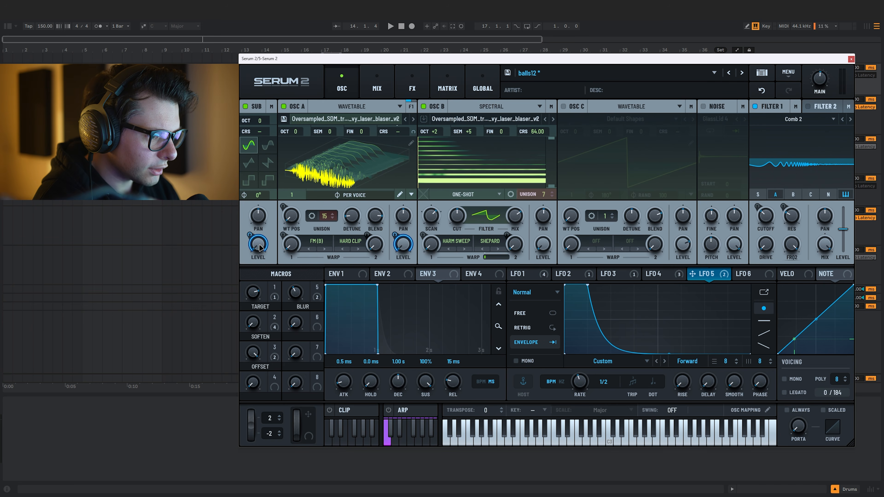
{"action": "left_click_drag", "start_coordinate": [587, 285], "coordinate": [591, 305]}
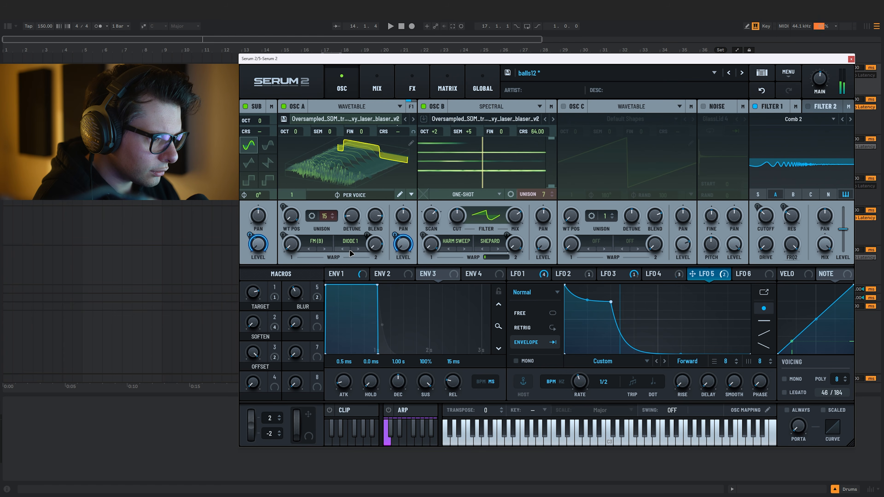
Audition different modes for oscillator A's second warp, including Linear Fold, and set it to Diode 1
{"action": "left_click", "coordinate": [358, 249]}
{"action": "left_click", "coordinate": [342, 249]}
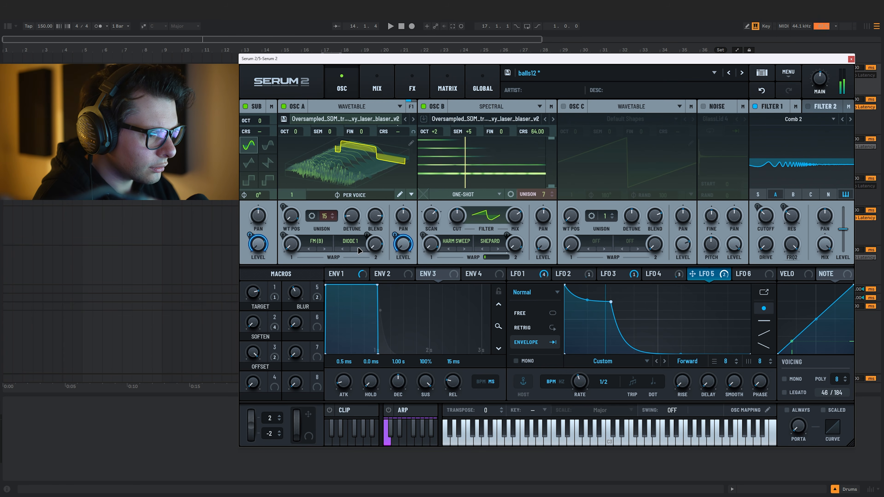
{"action": "left_click", "coordinate": [359, 249]}
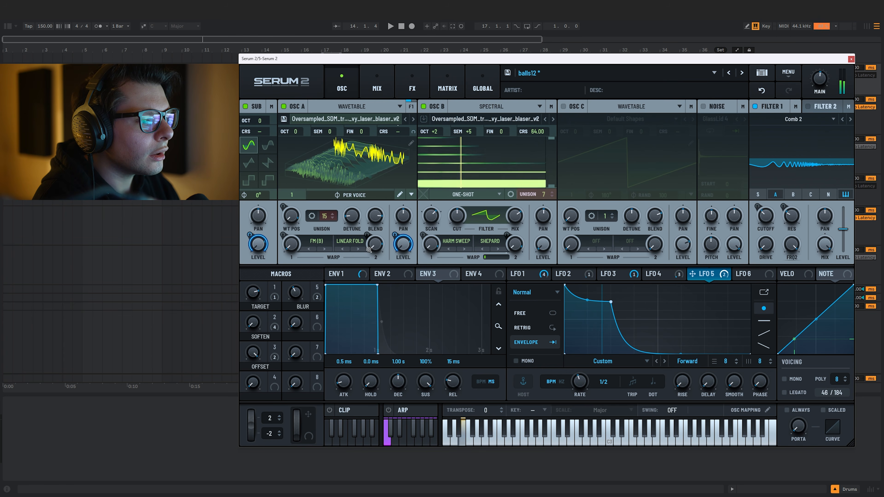
{"action": "left_click", "coordinate": [652, 275]}
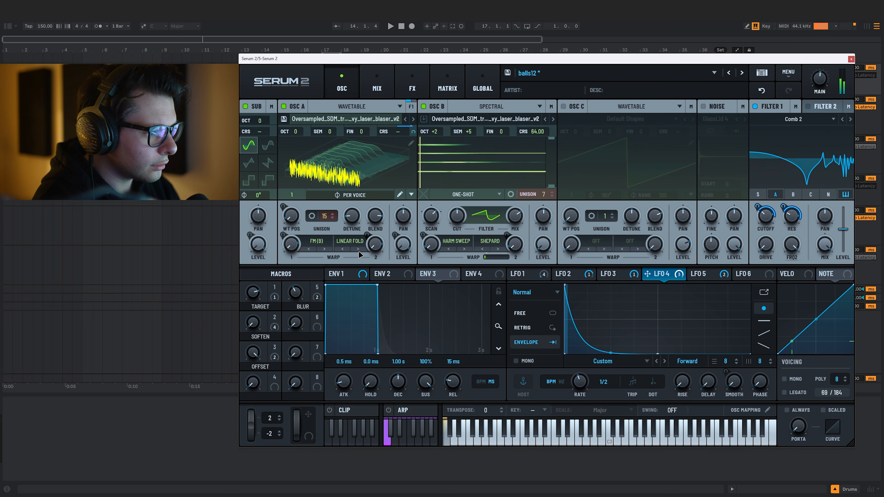
{"action": "left_click", "coordinate": [616, 273]}
{"action": "left_click", "coordinate": [359, 249]}
{"action": "left_click", "coordinate": [359, 249]}
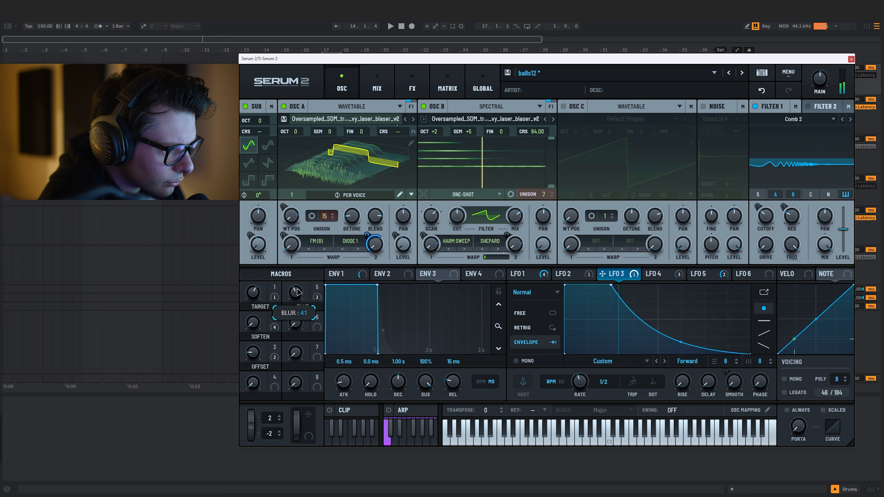
Review the assignments of LFOs 1 to 5 and slow the rates of LFO 1 and LFO 2 to 2 bar
{"action": "left_click", "coordinate": [526, 274]}
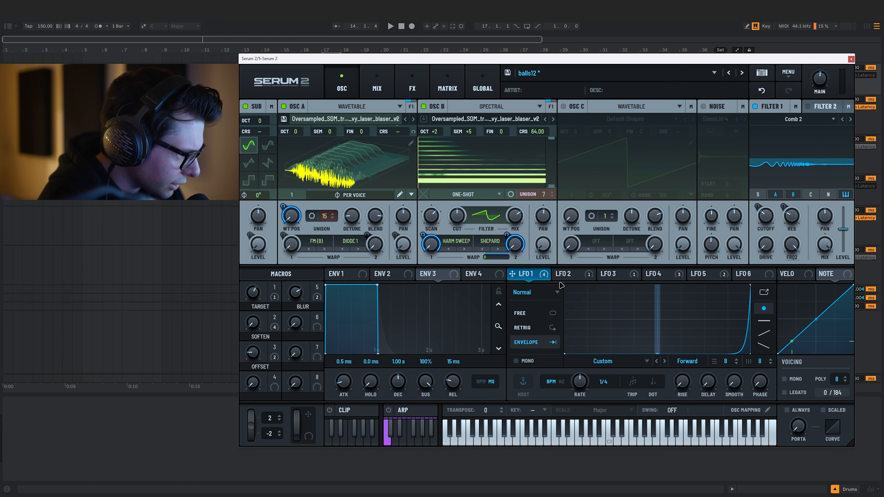
{"action": "left_click", "coordinate": [571, 275]}
{"action": "left_click", "coordinate": [615, 275]}
{"action": "left_click", "coordinate": [661, 275]}
{"action": "left_click", "coordinate": [705, 275]}
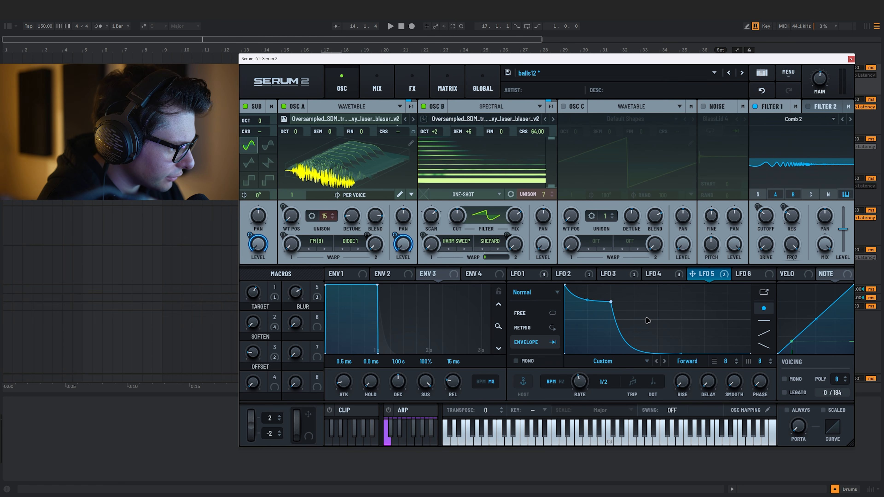
{"action": "left_click", "coordinate": [525, 274]}
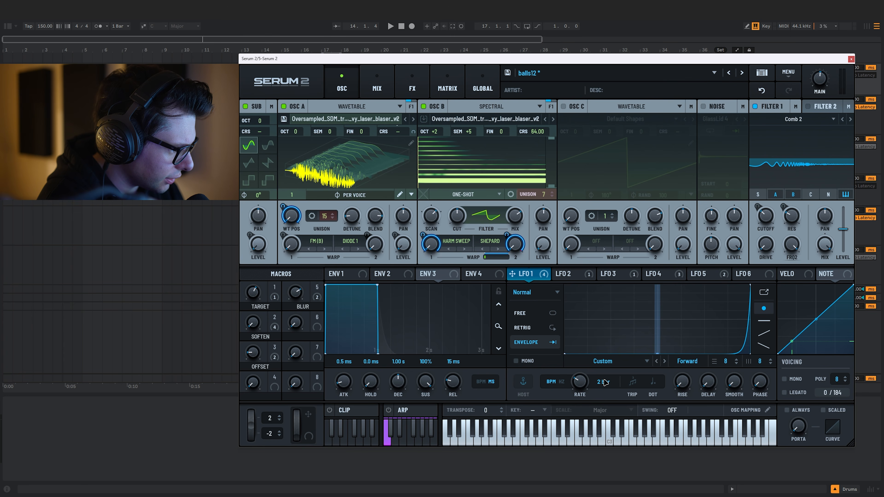
{"action": "left_click", "coordinate": [573, 275]}
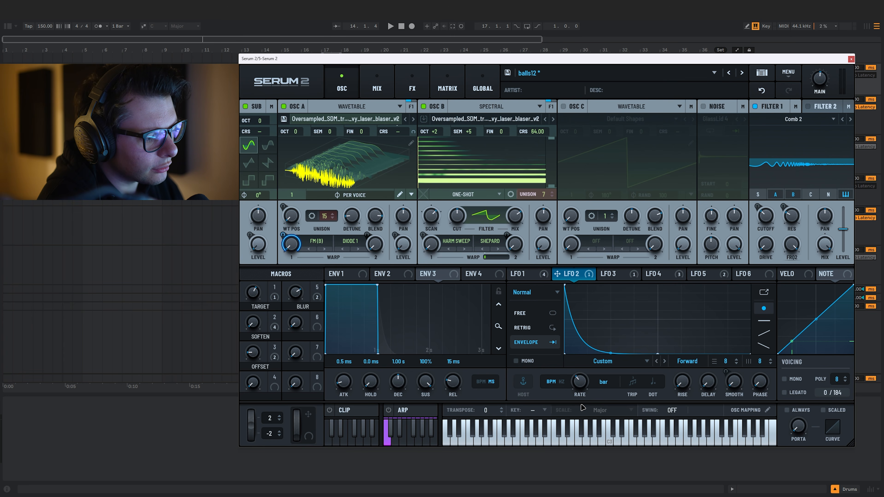
{"action": "left_click", "coordinate": [525, 274]}
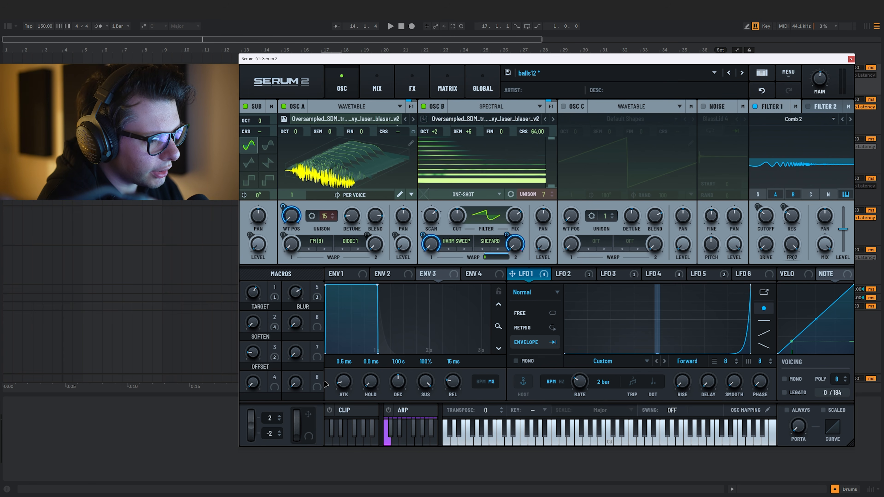
Assign macro 4 as the modulator of the LFO 1 and LFO 2 rates
{"action": "left_click_drag", "start_coordinate": [275, 386], "coordinate": [572, 382]}
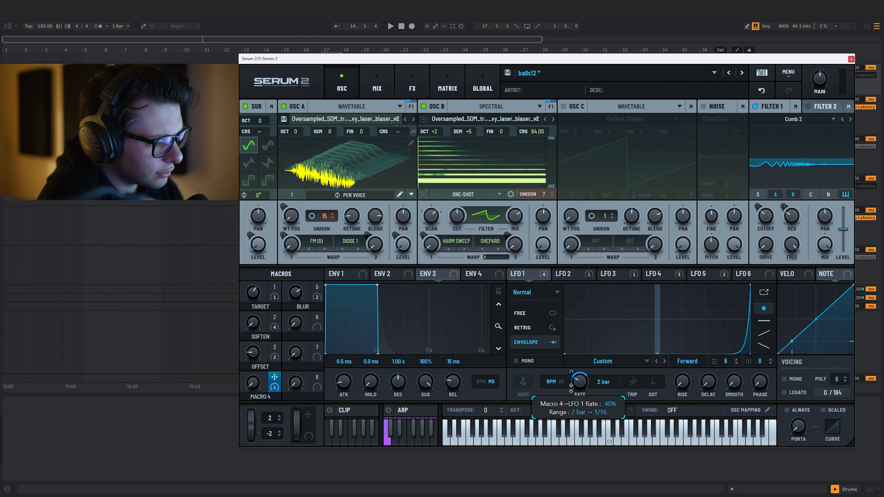
{"action": "left_click", "coordinate": [568, 276]}
{"action": "left_click_drag", "start_coordinate": [275, 378], "coordinate": [575, 375]}
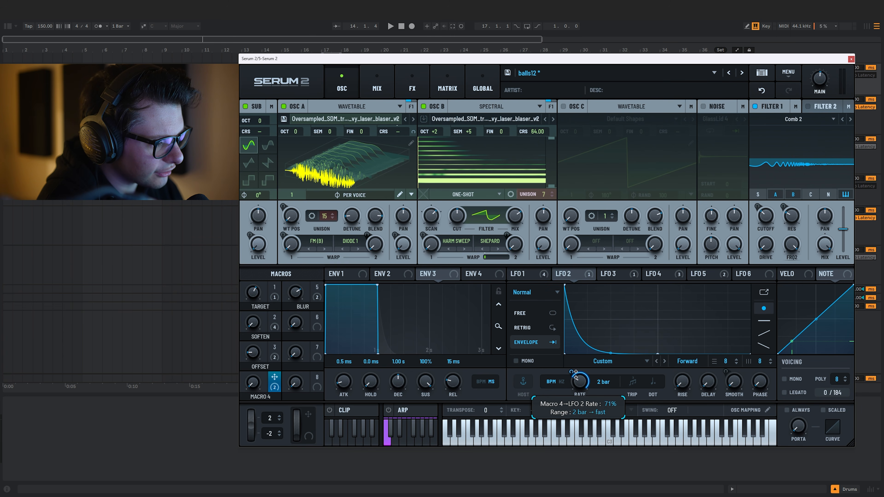
Slow LFOs 3, 4 and 5 to a rate of 2 bar and assign macro 4 to each of their rates
{"action": "left_click", "coordinate": [619, 278]}
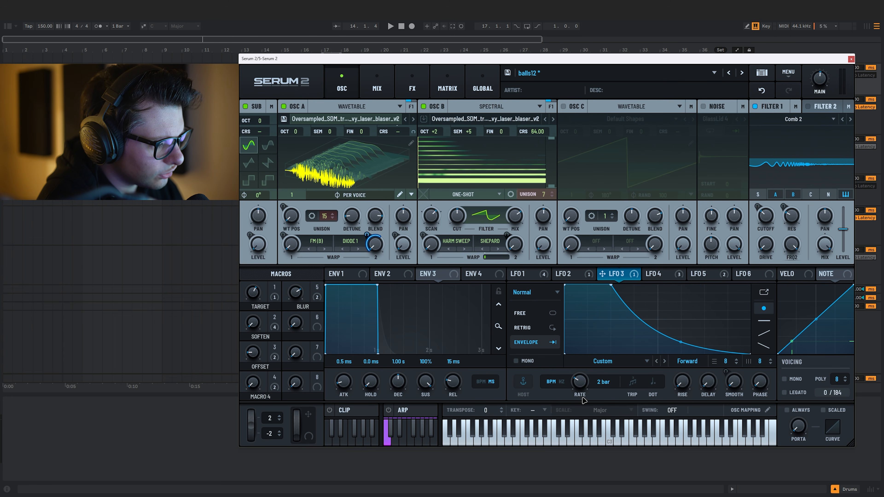
{"action": "left_click_drag", "start_coordinate": [275, 378], "coordinate": [580, 383]}
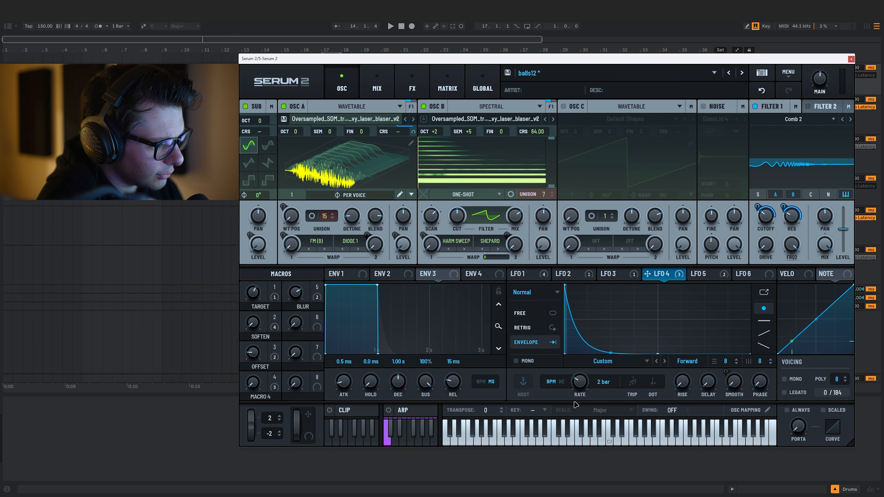
{"action": "left_click_drag", "start_coordinate": [275, 378], "coordinate": [571, 388]}
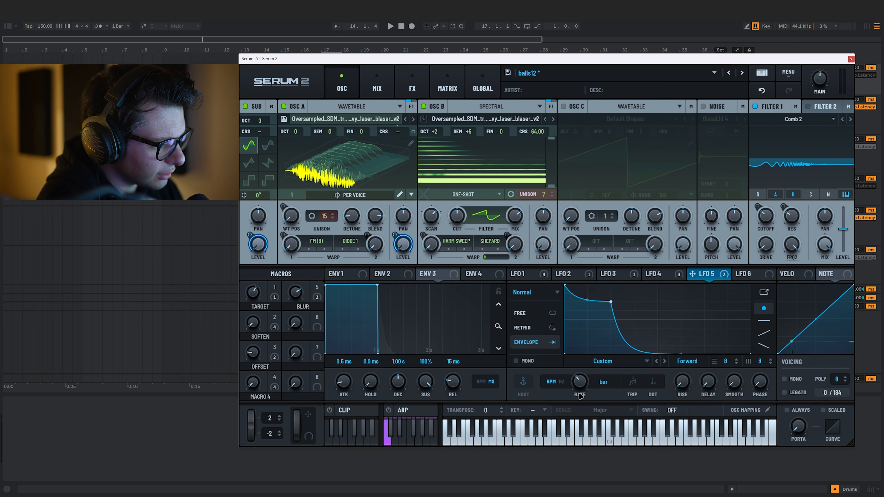
{"action": "left_click_drag", "start_coordinate": [275, 380], "coordinate": [568, 392]}
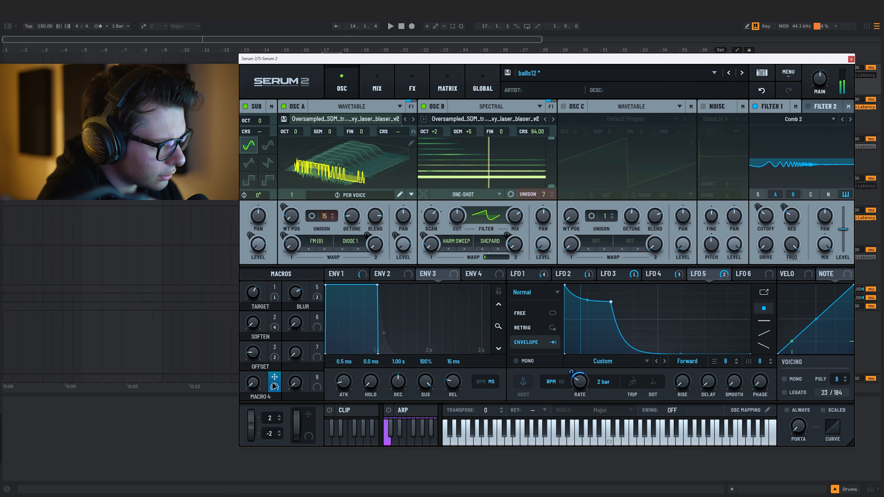
Name macro 4 SPEED, save the preset as balls13 and audition different amounts of the Speed, Offset and Soften macros
{"action": "left_click_drag", "start_coordinate": [254, 382], "coordinate": [261, 348]}
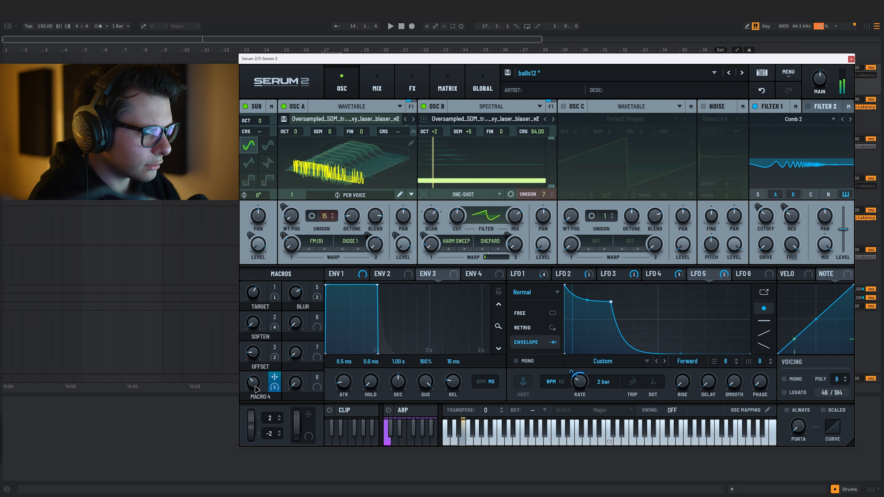
{"action": "left_click_drag", "start_coordinate": [254, 383], "coordinate": [256, 368]}
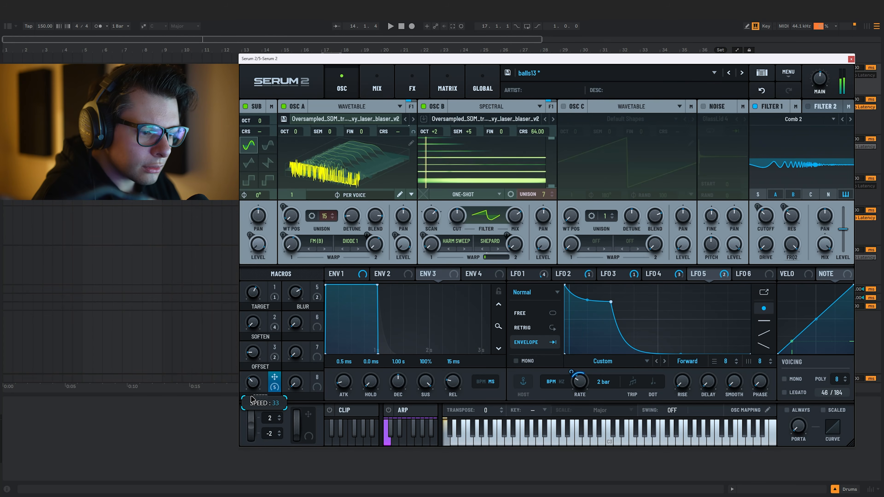
{"action": "left_click_drag", "start_coordinate": [253, 353], "coordinate": [277, 240]}
{"action": "mouse_move", "coordinate": [257, 326]}
{"action": "left_mouse_down"}
{"action": "mouse_move", "coordinate": [258, 311]}
{"action": "mouse_move", "coordinate": [257, 323]}
{"action": "left_mouse_up"}
Add a Filter effect to the main effects chain and set its type to Formant-I
{"action": "left_click", "coordinate": [412, 87]}
{"action": "left_click", "coordinate": [251, 124]}
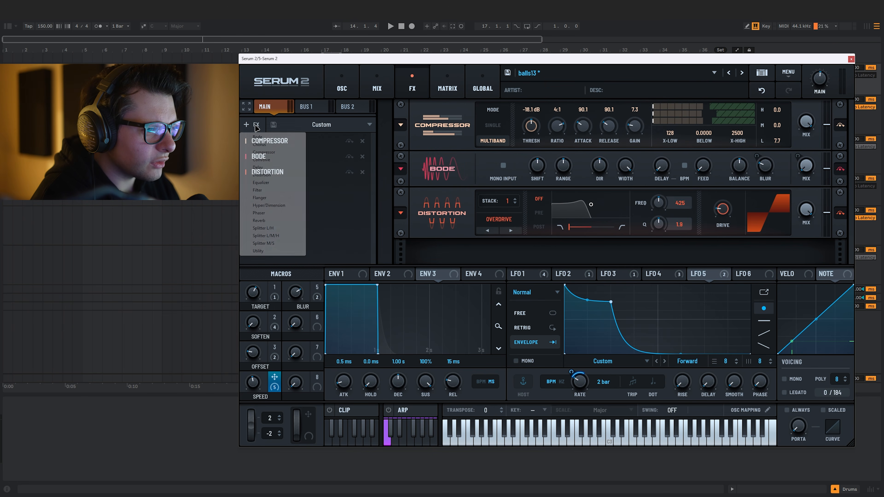
{"action": "left_click", "coordinate": [275, 192]}
{"action": "left_click", "coordinate": [510, 244]}
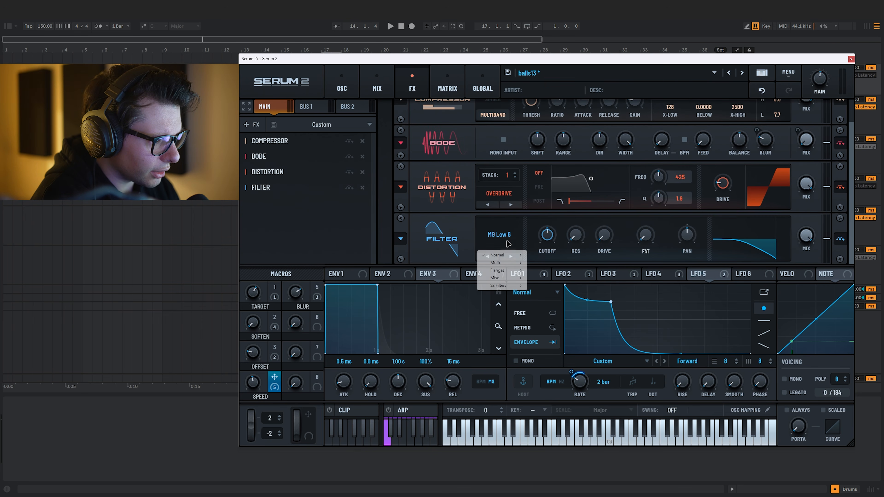
{"action": "mouse_move", "coordinate": [505, 278]}
Lower the formant filter's cutoff, modulate it with LFO 5 and try the Formant-II type
{"action": "left_click_drag", "start_coordinate": [547, 235], "coordinate": [548, 258]}
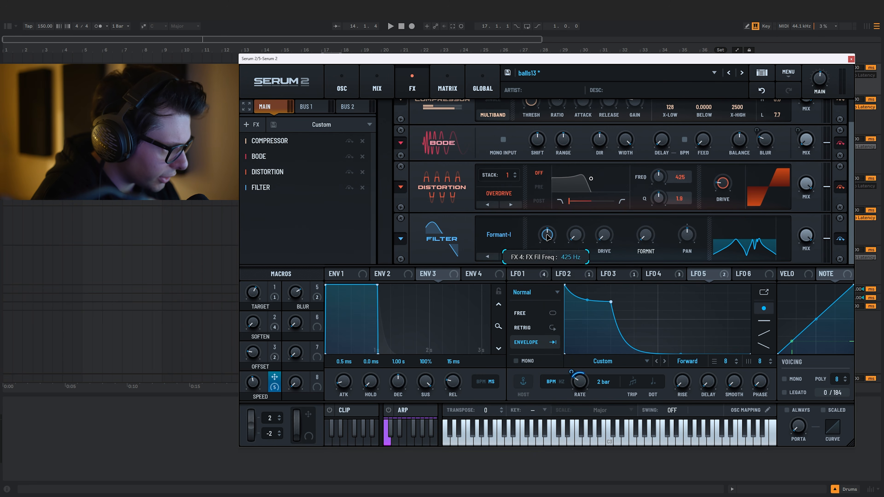
{"action": "left_click_drag", "start_coordinate": [699, 274], "coordinate": [547, 235]}
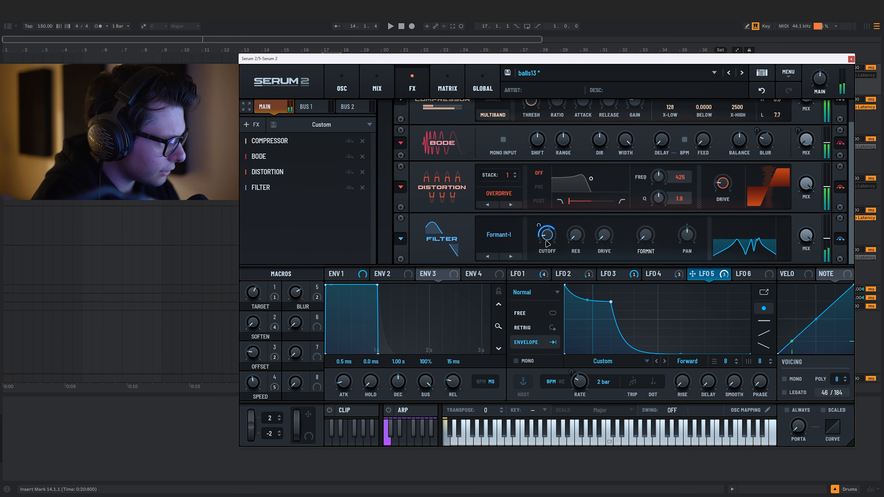
{"action": "left_click", "coordinate": [510, 257]}
Tune the filter effect's drive, formant and mix amounts and move it to the start of the effects chain
{"action": "left_click_drag", "start_coordinate": [605, 238], "coordinate": [610, 211]}
{"action": "left_click_drag", "start_coordinate": [646, 238], "coordinate": [649, 201]}
{"action": "left_click_drag", "start_coordinate": [605, 241], "coordinate": [606, 232]}
{"action": "left_click_drag", "start_coordinate": [646, 238], "coordinate": [647, 279]}
{"action": "mouse_move", "coordinate": [806, 237]}
{"action": "left_mouse_down"}
{"action": "mouse_move", "coordinate": [790, 289]}
{"action": "mouse_move", "coordinate": [794, 233]}
{"action": "left_mouse_up"}
Modulate the filter effect's formant amount with LFO 5 and switch its type back to Formant-I, adjusting the resonance
{"action": "left_click_drag", "start_coordinate": [696, 274], "coordinate": [642, 237]}
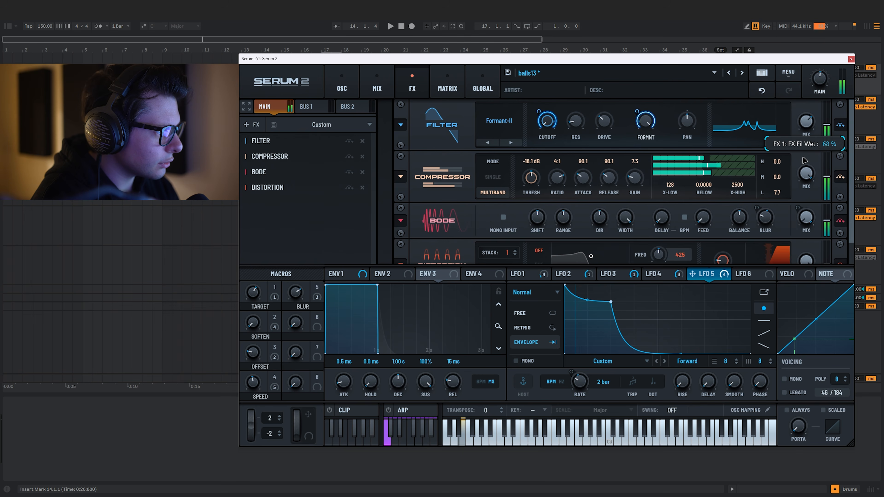
{"action": "left_click", "coordinate": [511, 142]}
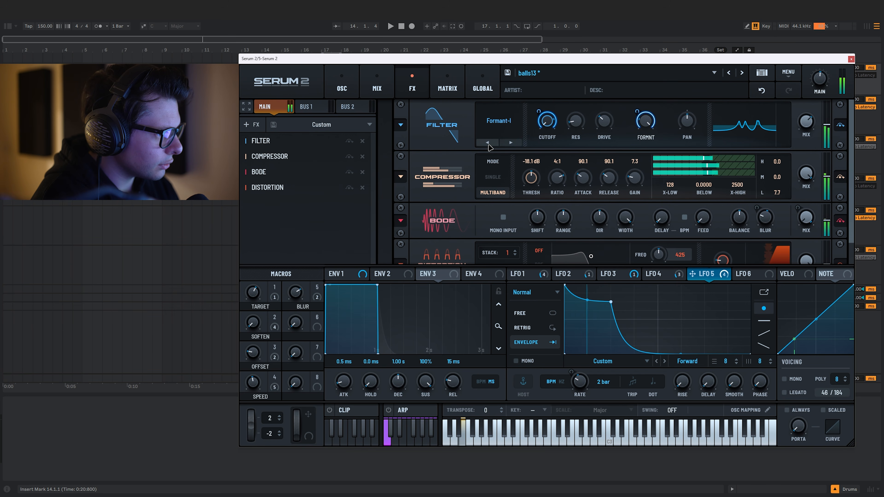
{"action": "left_click_drag", "start_coordinate": [576, 122], "coordinate": [520, 175]}
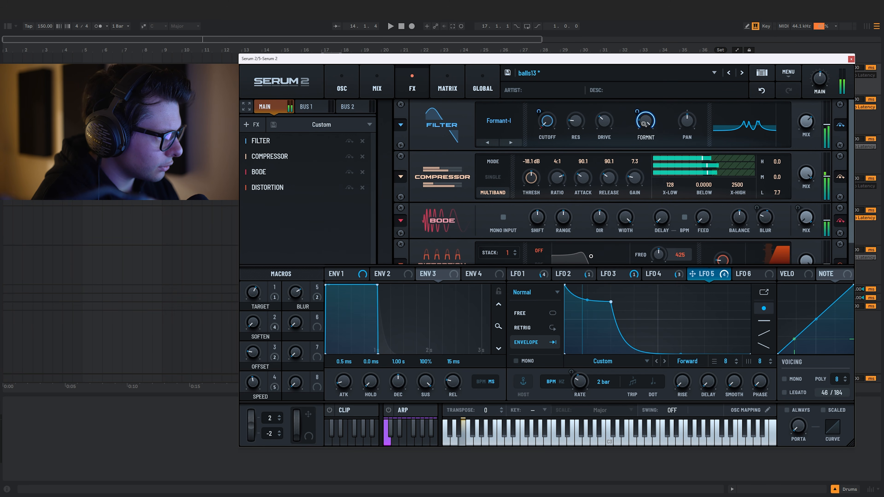
Turn the filter effect's mix down, assign macro 6 to it and save the preset as balls14
{"action": "left_click_drag", "start_coordinate": [806, 122], "coordinate": [807, 146]}
{"action": "left_click_drag", "start_coordinate": [317, 317], "coordinate": [805, 123]}
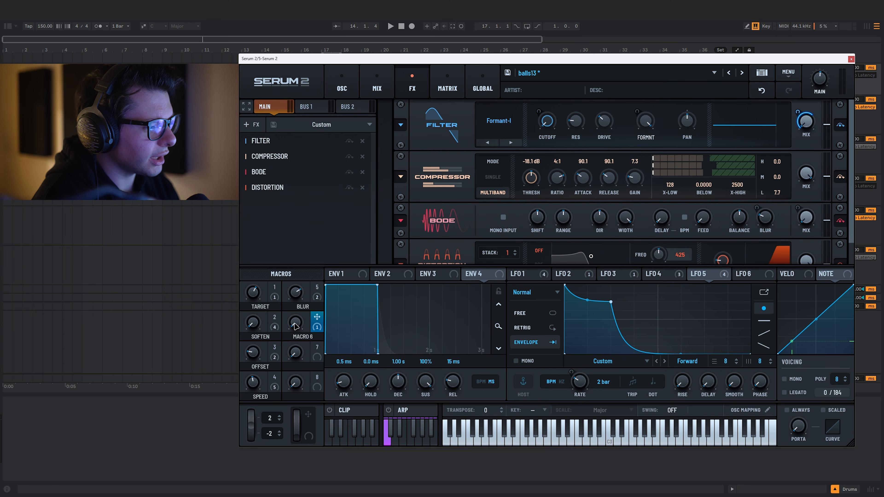
{"action": "mouse_move", "coordinate": [798, 110]}
{"action": "left_click_drag", "start_coordinate": [797, 109], "coordinate": [798, 108]}
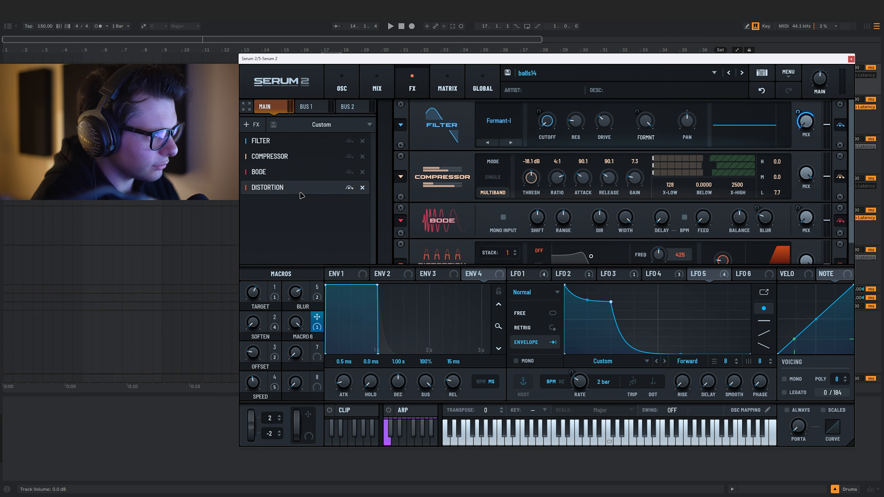
Add a second Distortion effect at the end of the chain, raise its drive and switch it to SoftClip
{"action": "left_click", "coordinate": [250, 125]}
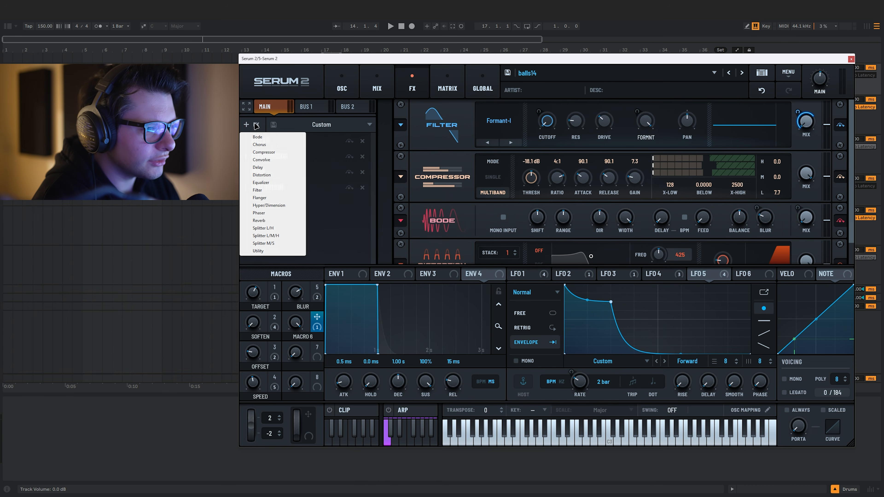
{"action": "left_click", "coordinate": [278, 177]}
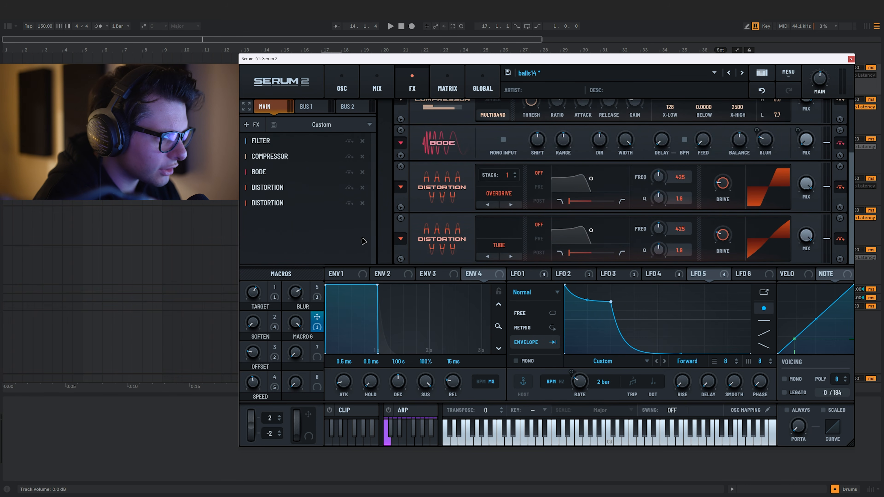
{"action": "left_click_drag", "start_coordinate": [721, 236], "coordinate": [719, 154]}
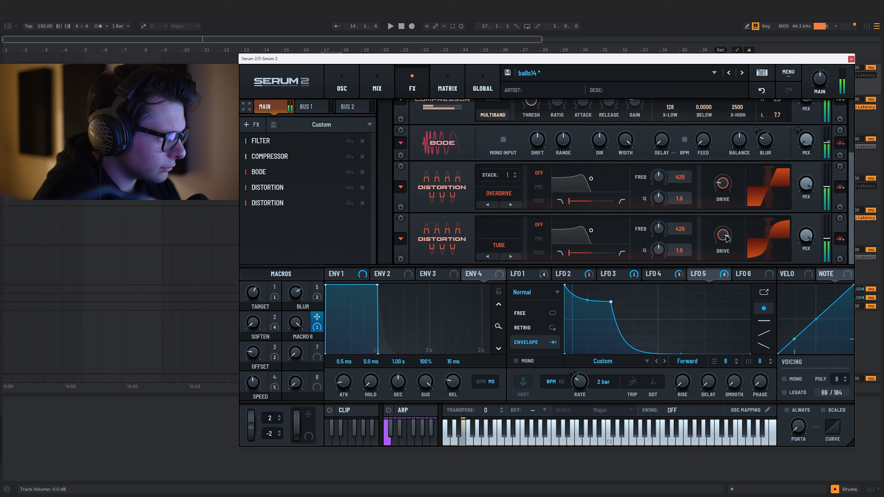
{"action": "left_click", "coordinate": [511, 256]}
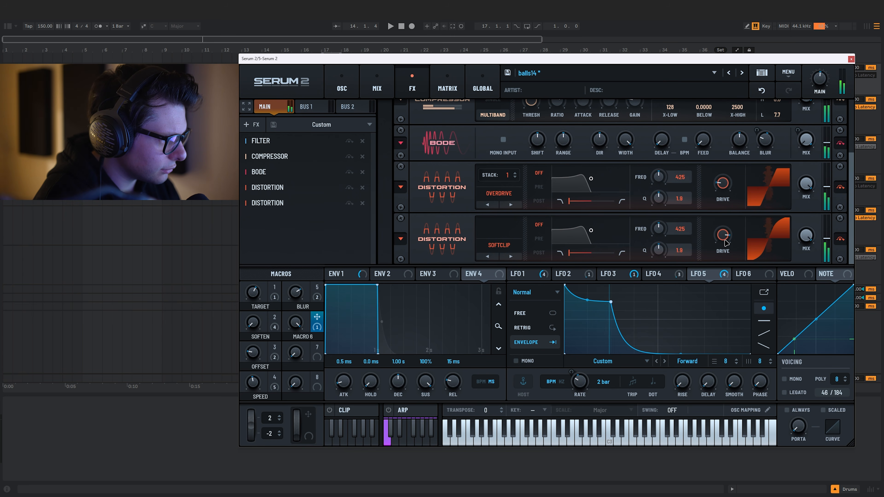
Try Diode 2 and Linear Fold on the second distortion and set its mode to Overdrive
{"action": "scroll", "coordinate": [849, 124], "scroll_direction": "up", "scroll_amount": 3}
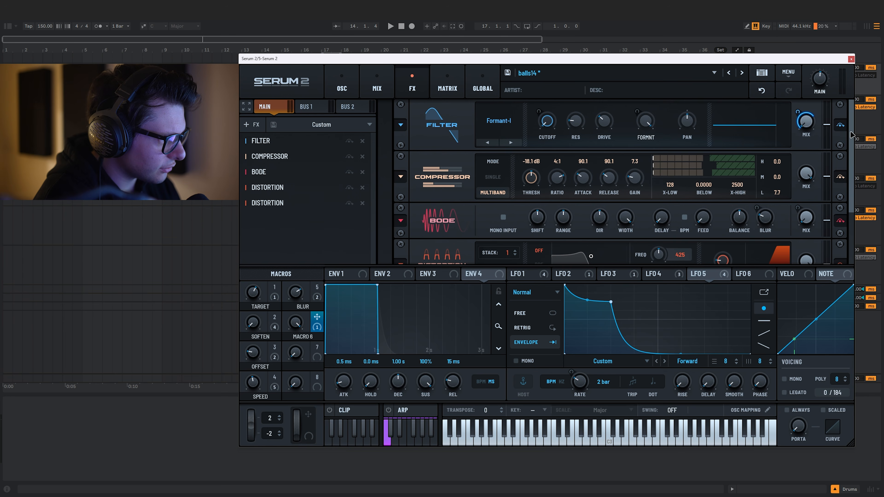
{"action": "scroll", "coordinate": [837, 253], "scroll_direction": "down", "scroll_amount": 3}
{"action": "left_click", "coordinate": [499, 245]}
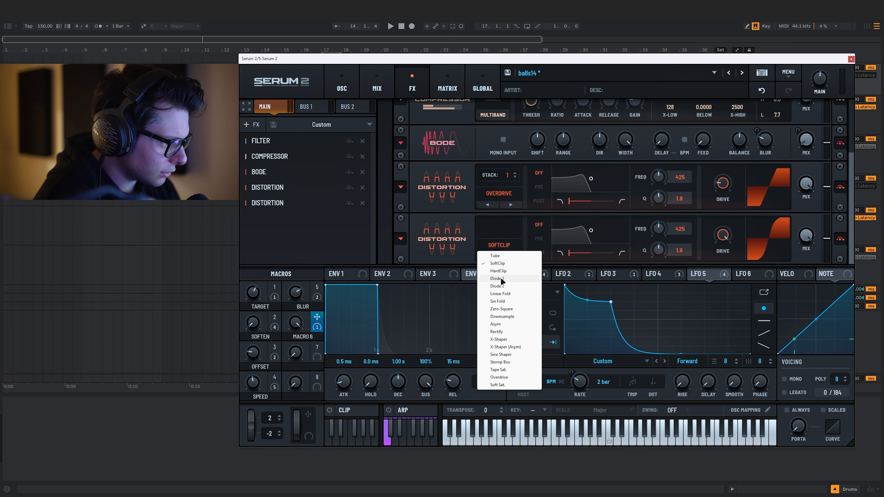
{"action": "left_click", "coordinate": [498, 286]}
{"action": "left_click", "coordinate": [499, 245]}
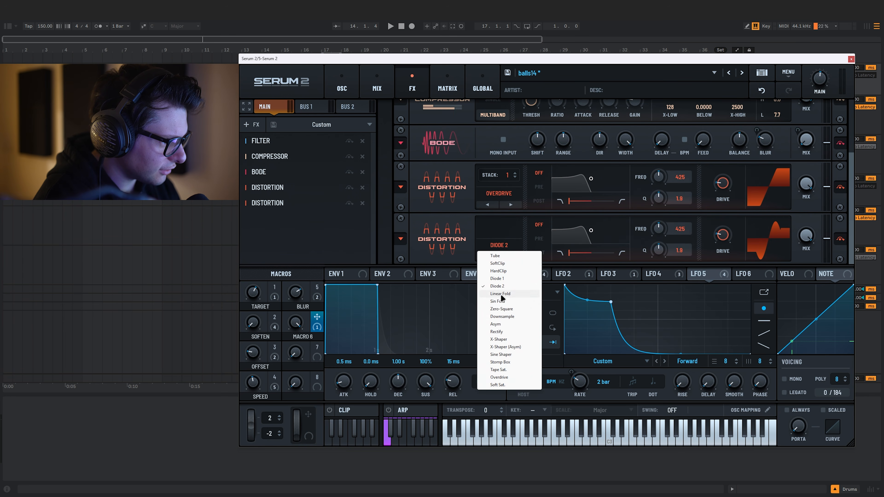
{"action": "left_click", "coordinate": [501, 293]}
{"action": "left_click", "coordinate": [499, 245]}
{"action": "left_click", "coordinate": [508, 378]}
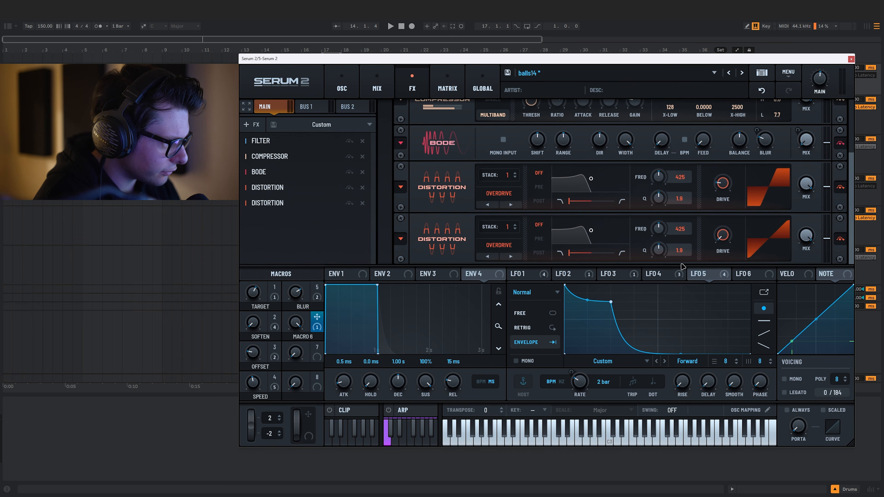
Set the second distortion's stack to 7, lower its output level and modulate its drive with LFO 5
{"action": "left_click_drag", "start_coordinate": [507, 227], "coordinate": [514, 181]}
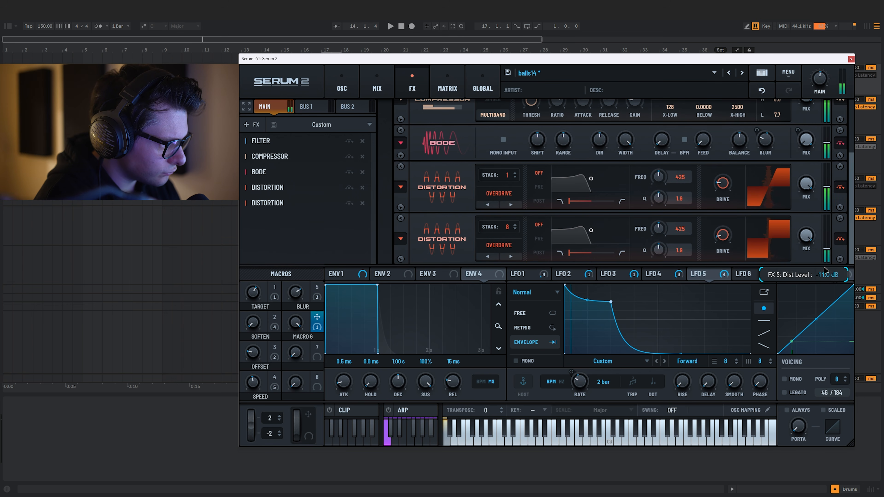
{"action": "left_click_drag", "start_coordinate": [693, 274], "coordinate": [711, 270]}
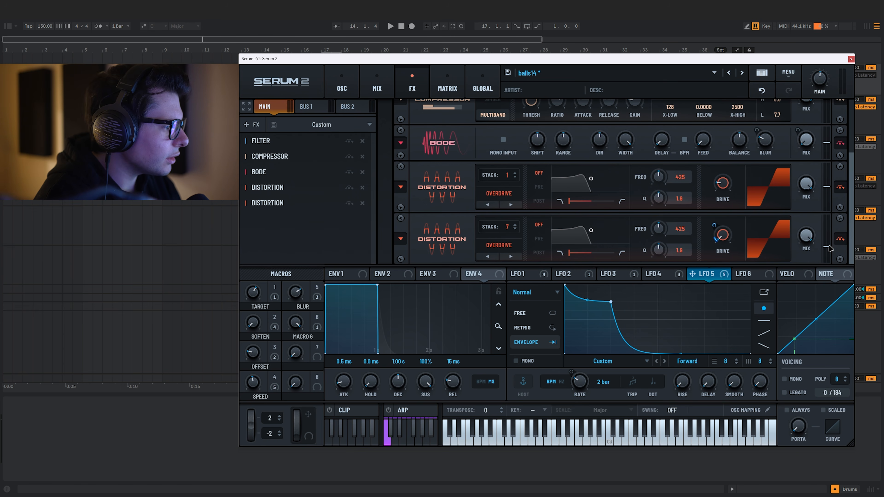
Assign macro 6 as the modulator of the second distortion's mix and output level
{"action": "left_click_drag", "start_coordinate": [317, 326], "coordinate": [810, 213]}
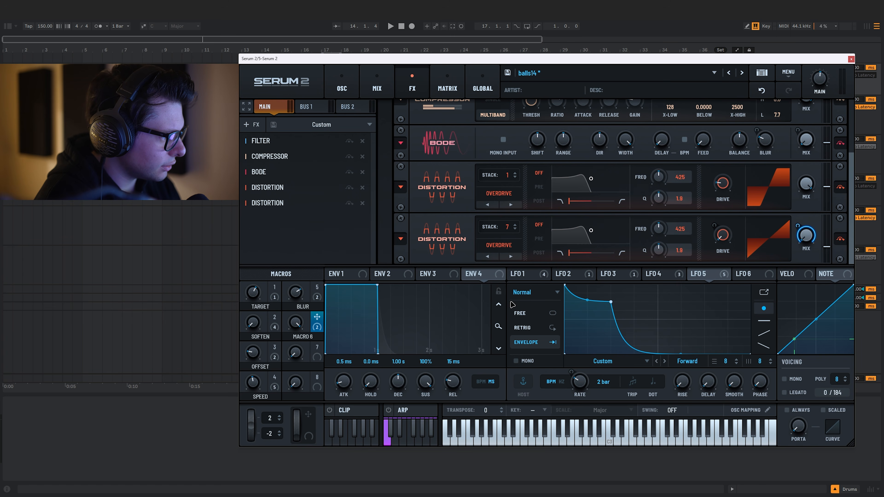
{"action": "mouse_move", "coordinate": [826, 248]}
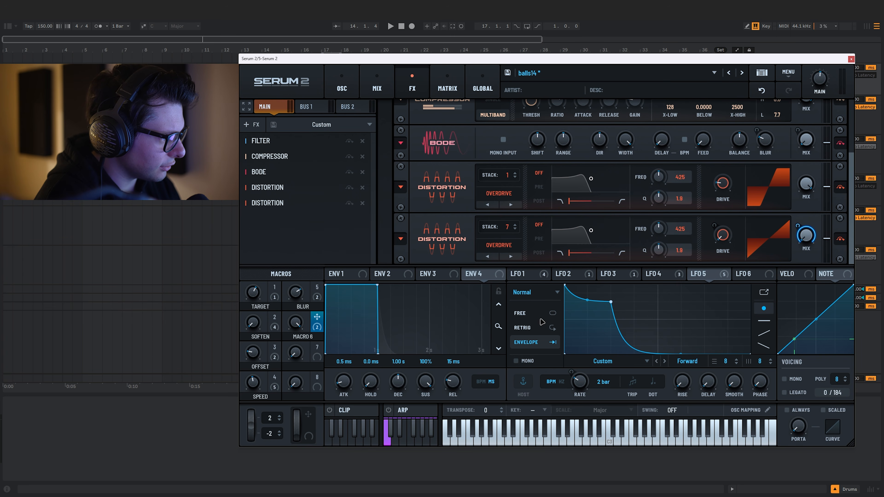
{"action": "left_click_drag", "start_coordinate": [317, 318], "coordinate": [815, 328]}
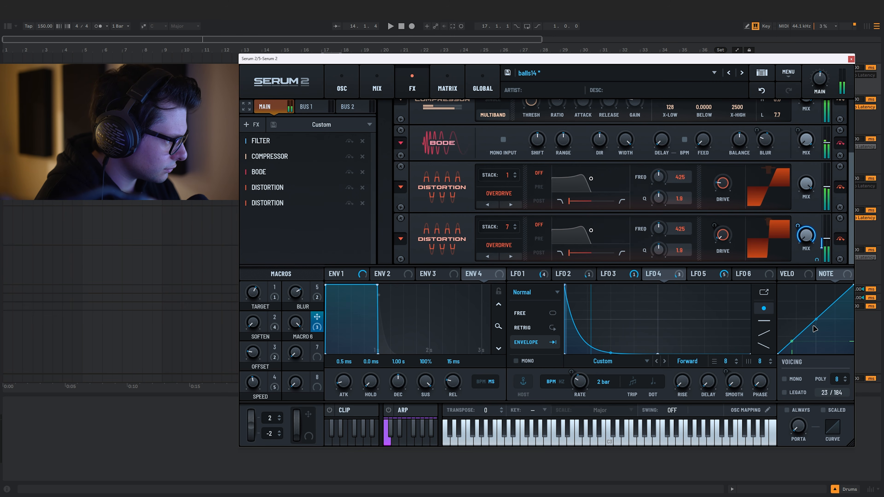
Add an Equalizer at the end of the effects chain, with its high band's Q at 0 and gain at 6.5
{"action": "left_click_drag", "start_coordinate": [295, 323], "coordinate": [293, 356]}
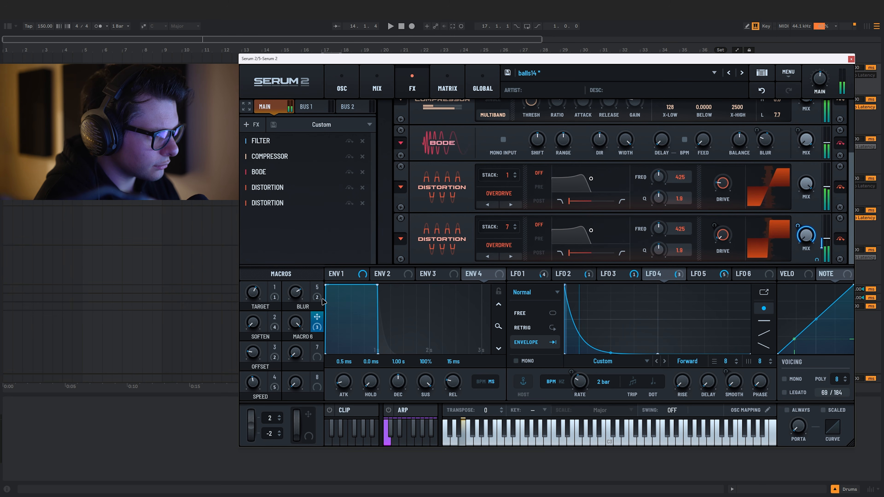
{"action": "left_click", "coordinate": [265, 124]}
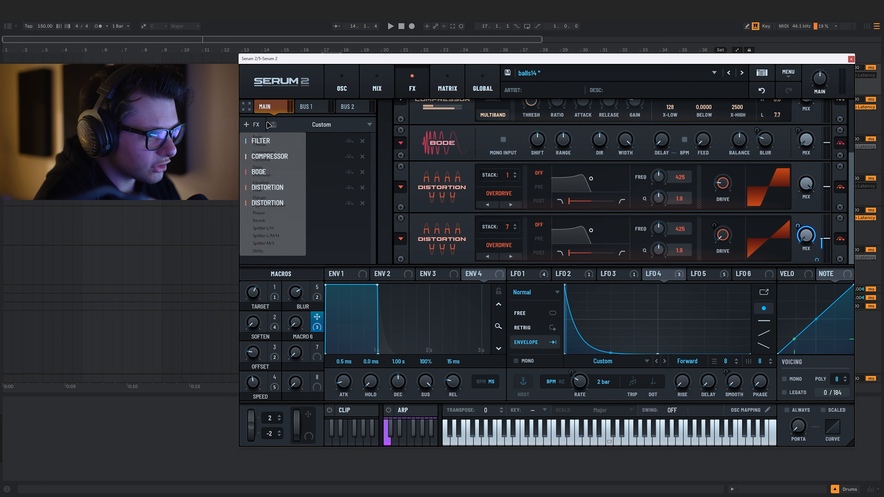
{"action": "left_click", "coordinate": [268, 183]}
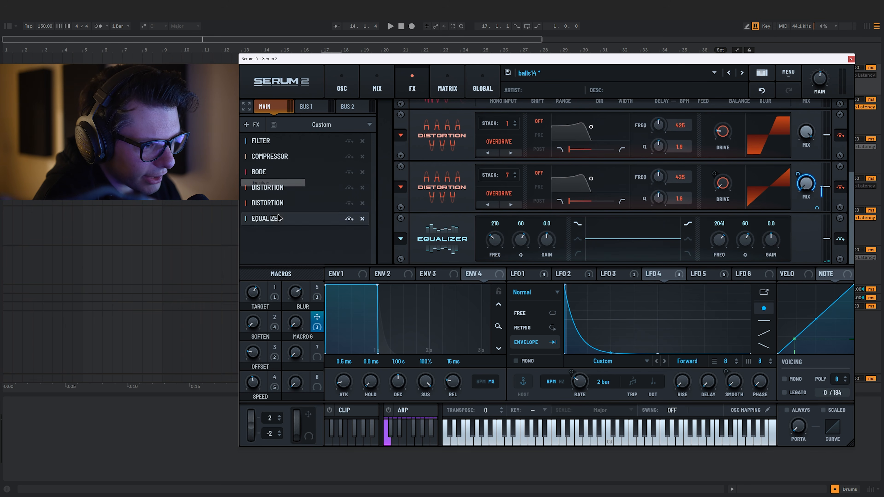
{"action": "left_click_drag", "start_coordinate": [751, 237], "coordinate": [715, 317]}
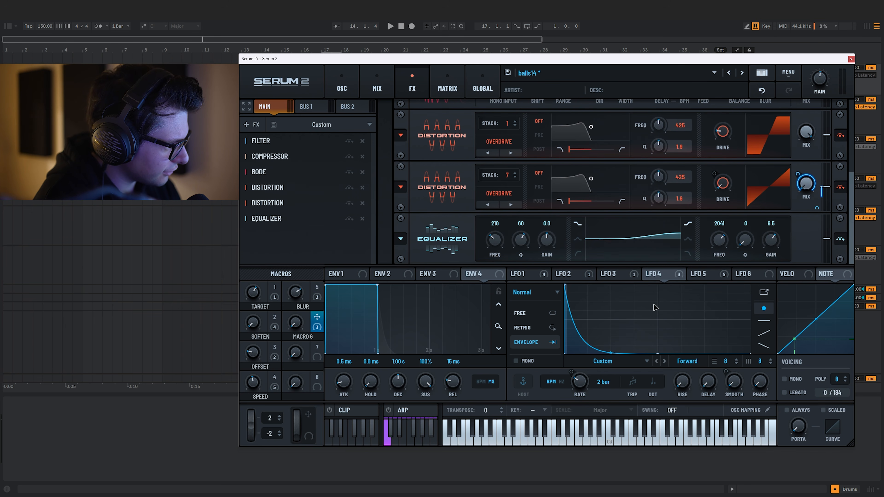
Modulate the Equalizer's high-band gain with LFO 4 and move the Equalizer ahead of the second distortion, comparing it with bypass
{"action": "left_click", "coordinate": [618, 277]}
{"action": "left_click", "coordinate": [582, 276]}
{"action": "left_click", "coordinate": [663, 274]}
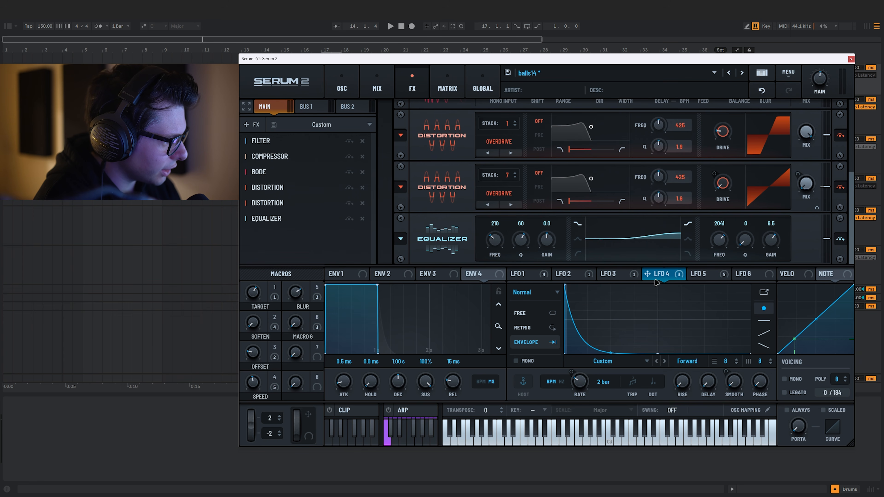
{"action": "left_click_drag", "start_coordinate": [654, 275], "coordinate": [764, 273]}
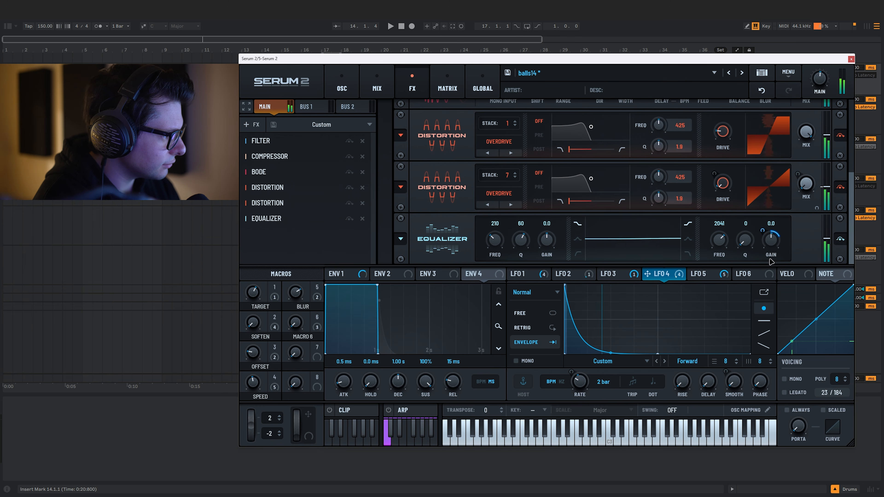
{"action": "left_click_drag", "start_coordinate": [266, 218], "coordinate": [275, 205]}
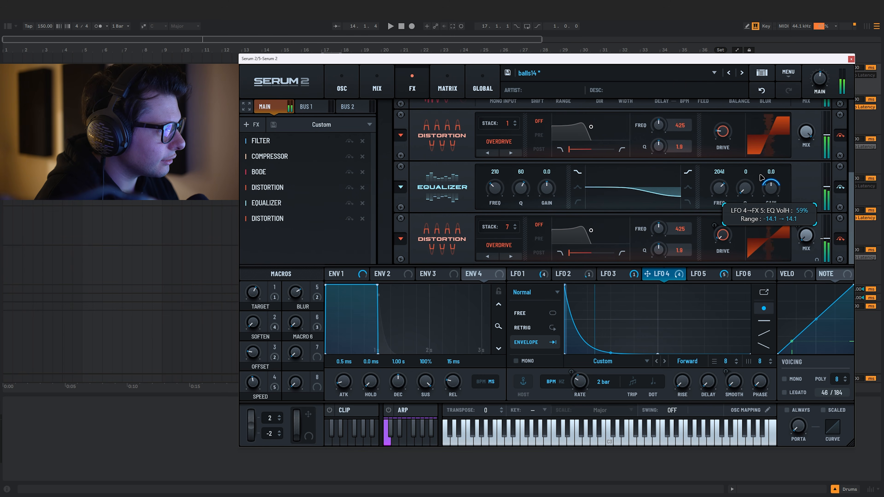
{"action": "left_click", "coordinate": [841, 189]}
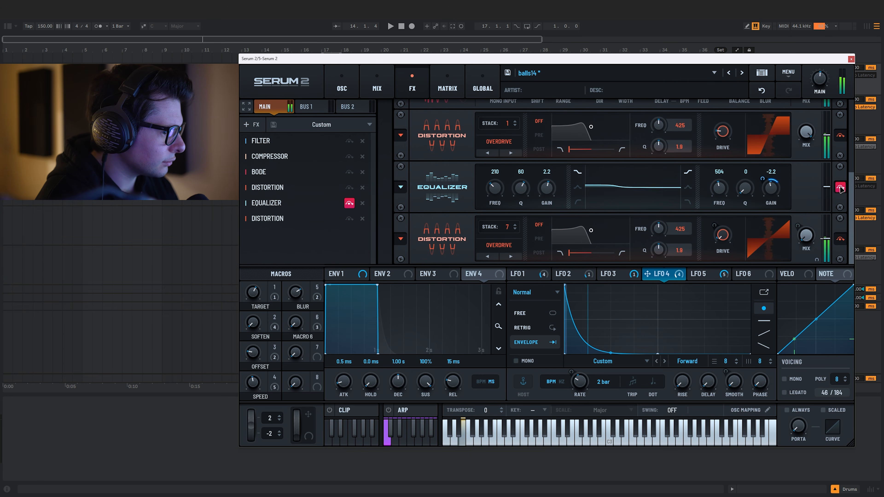
Assign macro 6 to the Equalizer's high-band gain and reset that gain to 0.0
{"action": "left_click_drag", "start_coordinate": [317, 317], "coordinate": [763, 213]}
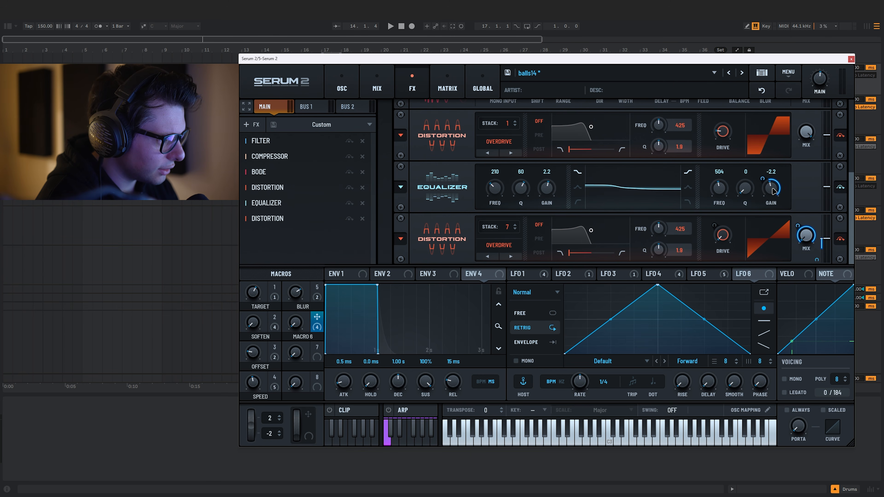
{"action": "double_click", "coordinate": [774, 191]}
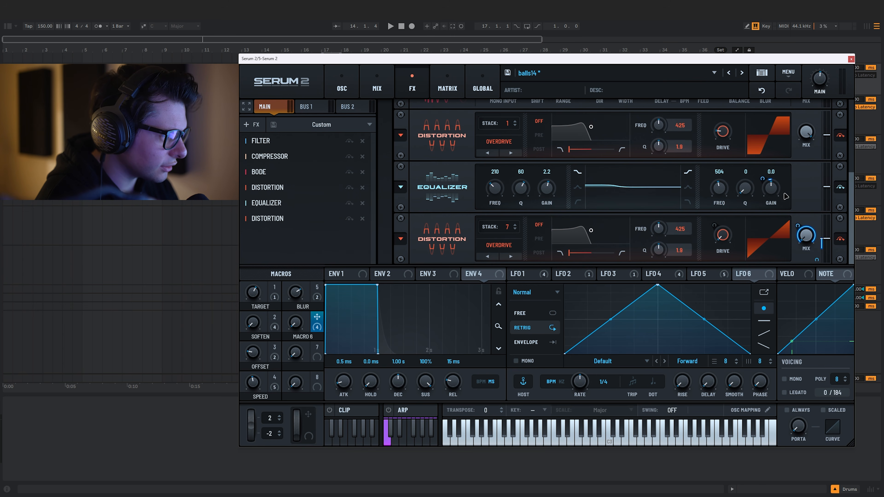
{"action": "right_click", "coordinate": [764, 179]}
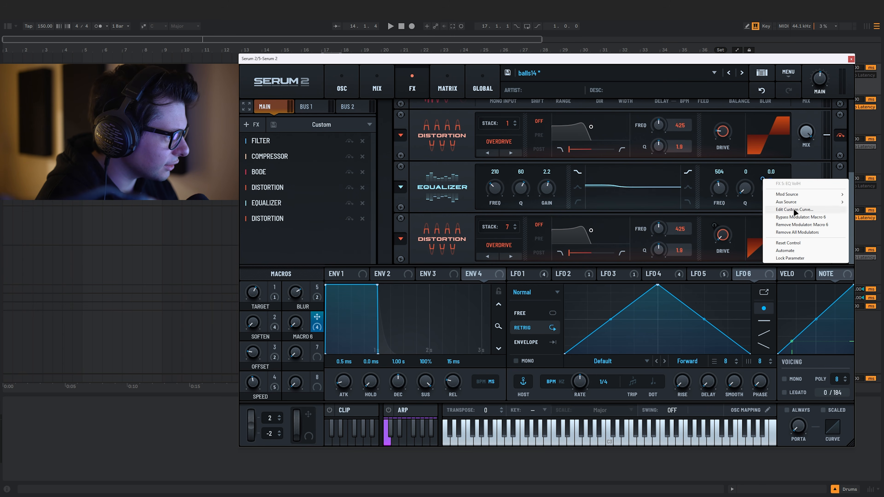
{"action": "left_click", "coordinate": [865, 260]}
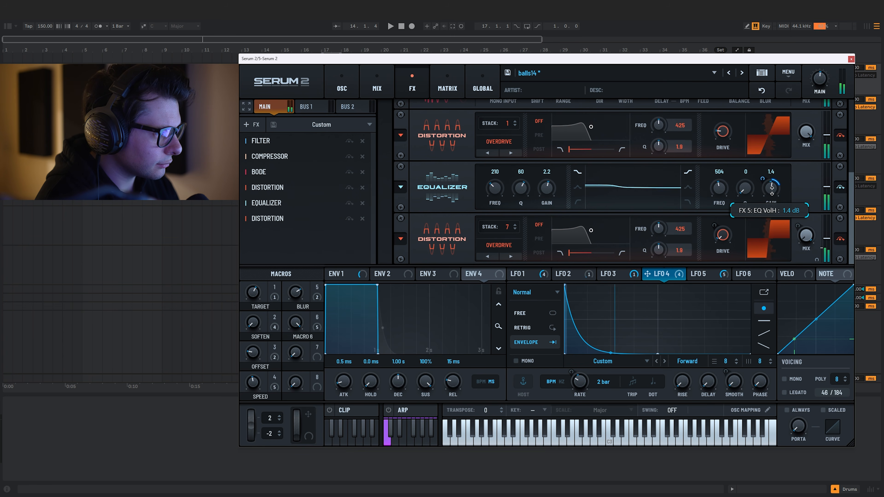
Rename macro 6 as DIABOLICIFY
{"action": "double_click", "coordinate": [303, 337]}
{"action": "type", "text": "DIABOLICIFY"}
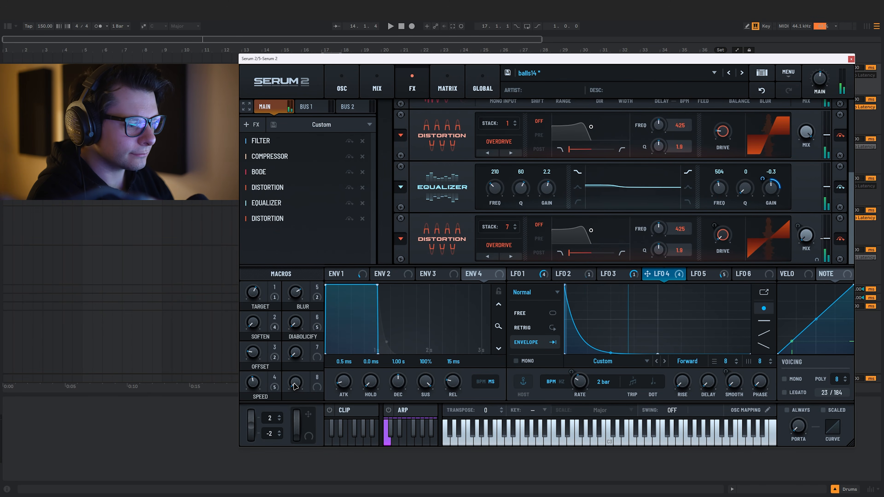
Make macro 6 the aux source of the second distortion's LFO 5 drive modulation and remove macro 6 from its mix
{"action": "left_click", "coordinate": [840, 239]}
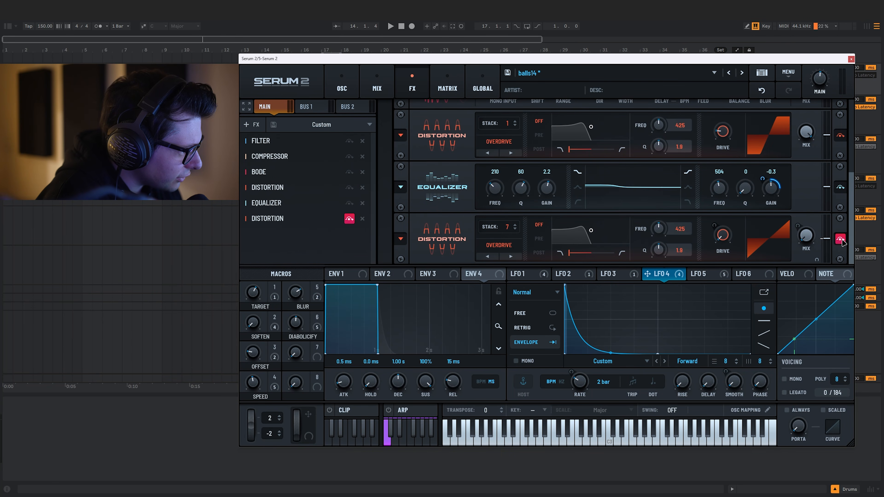
{"action": "left_click", "coordinate": [841, 240]}
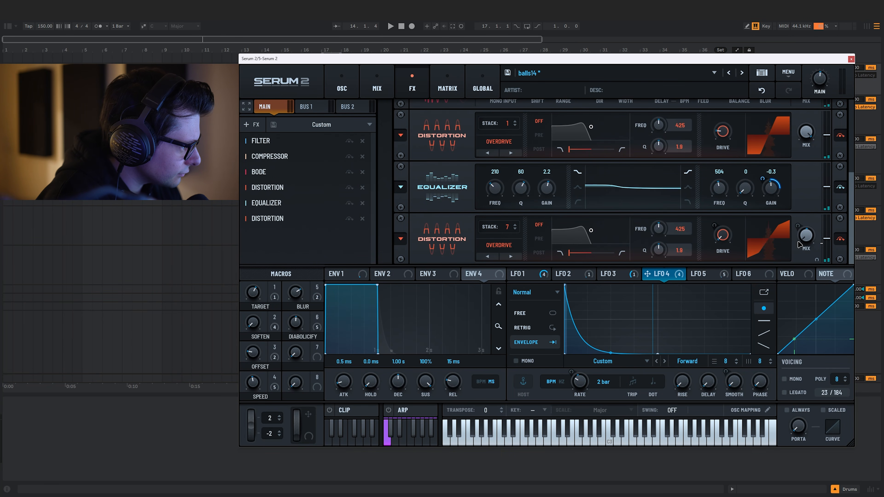
{"action": "left_click", "coordinate": [715, 227]}
{"action": "right_click", "coordinate": [714, 228]}
{"action": "mouse_move", "coordinate": [737, 250]}
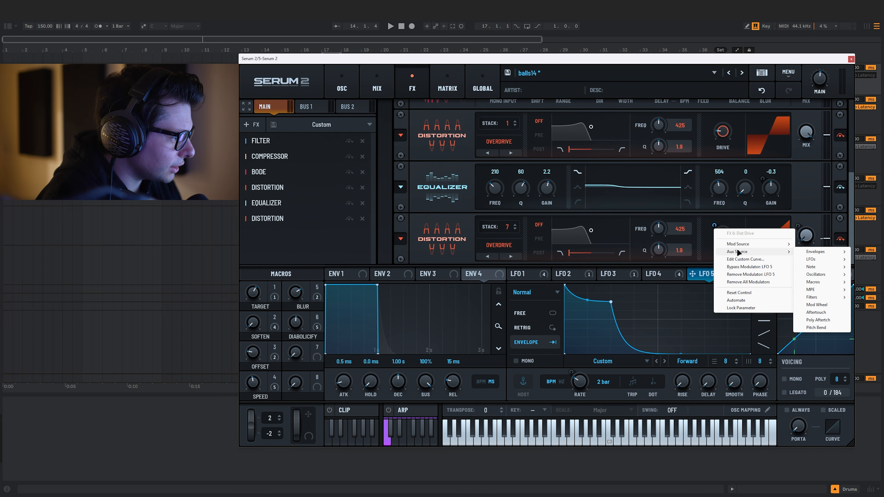
{"action": "mouse_move", "coordinate": [814, 282]}
{"action": "left_click", "coordinate": [875, 320]}
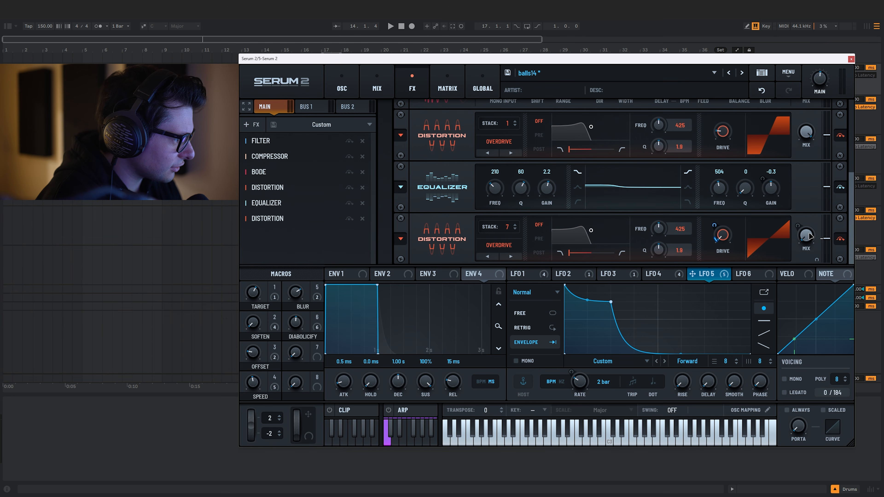
{"action": "right_click", "coordinate": [808, 233]}
{"action": "left_click", "coordinate": [832, 280]}
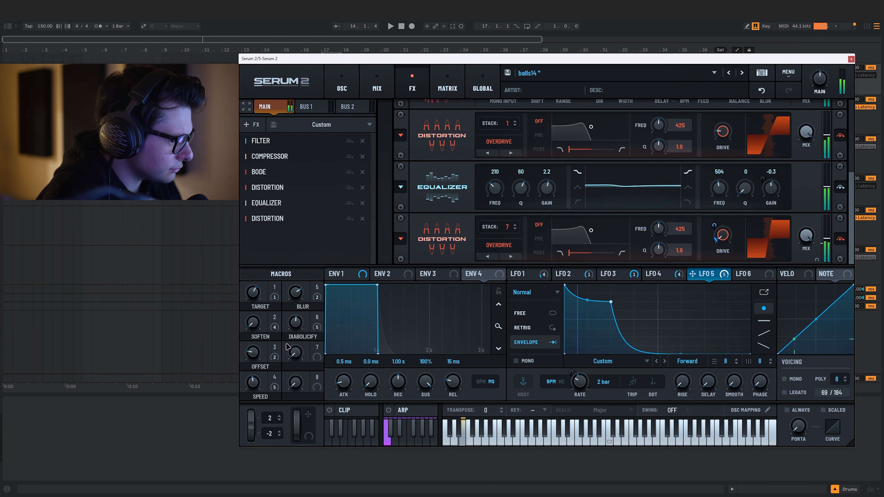
Open the custom curve of macro 6's modulation of the second distortion's output level and bend it strongly upward
{"action": "left_click_drag", "start_coordinate": [296, 323], "coordinate": [302, 275]}
{"action": "left_click", "coordinate": [318, 322]}
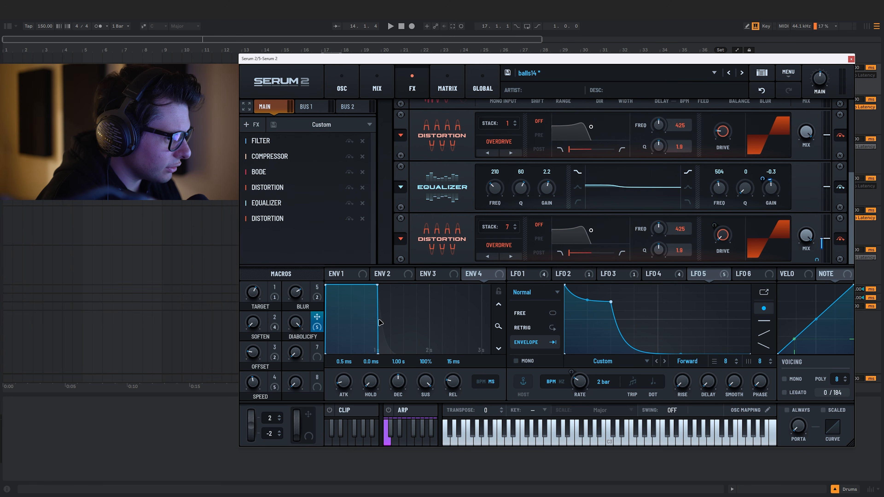
{"action": "right_click", "coordinate": [821, 261]}
{"action": "left_click", "coordinate": [842, 290]}
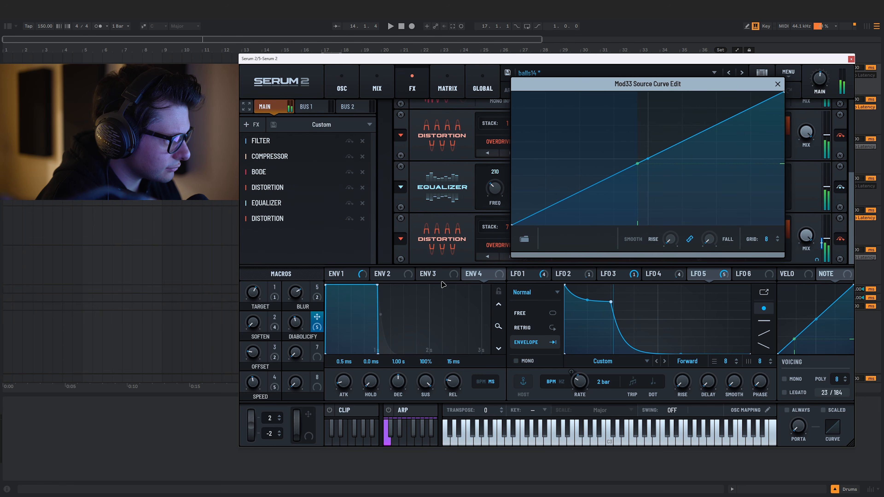
{"action": "left_click_drag", "start_coordinate": [654, 163], "coordinate": [648, 101]}
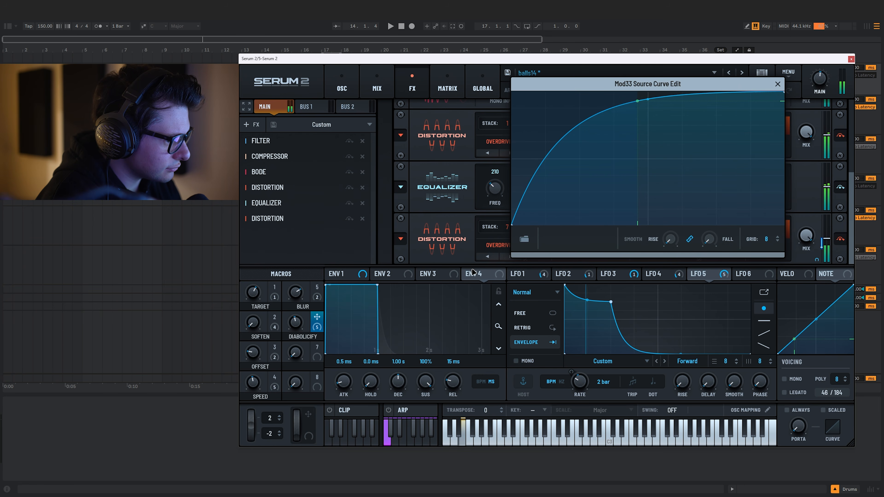
Set the DIABOLICIFY macro to about 84 and try the SOFTEN macro at 30
{"action": "left_click_drag", "start_coordinate": [294, 319], "coordinate": [292, 393]}
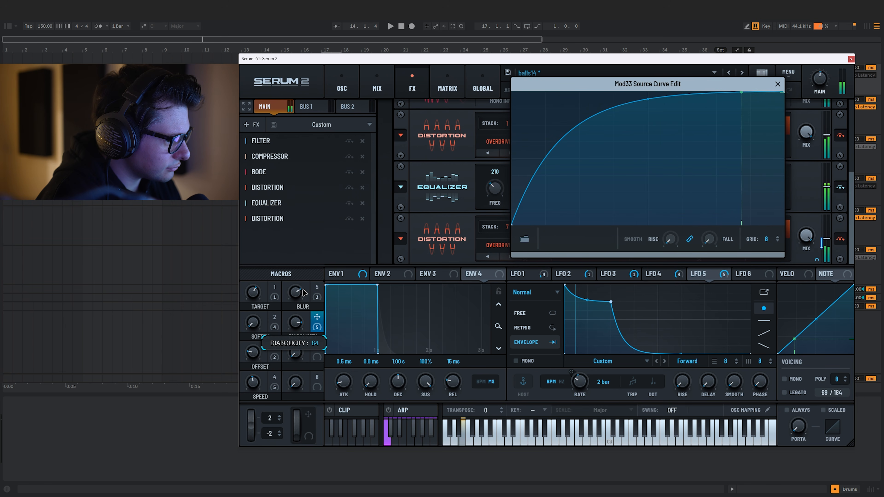
{"action": "left_click", "coordinate": [778, 84]}
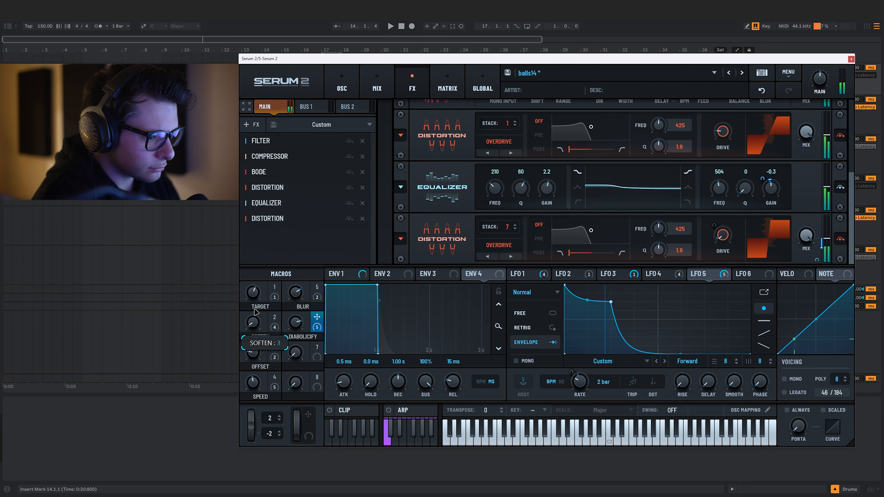
{"action": "left_click_drag", "start_coordinate": [257, 261], "coordinate": [255, 288]}
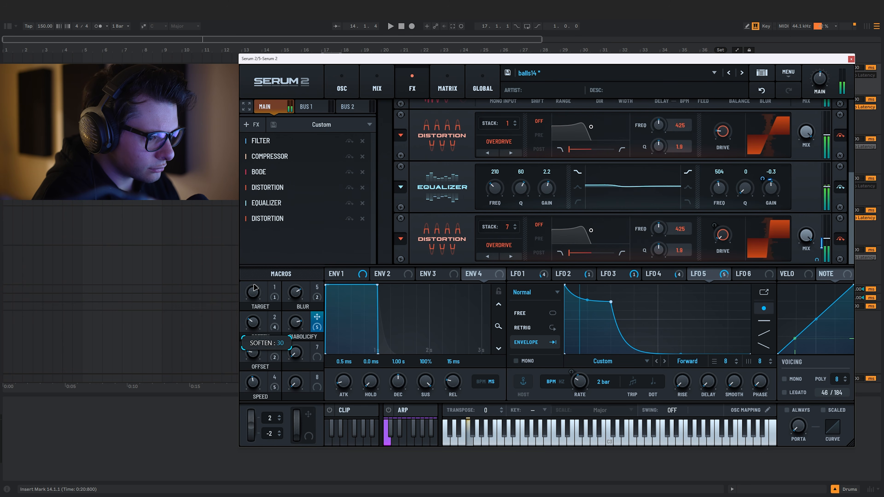
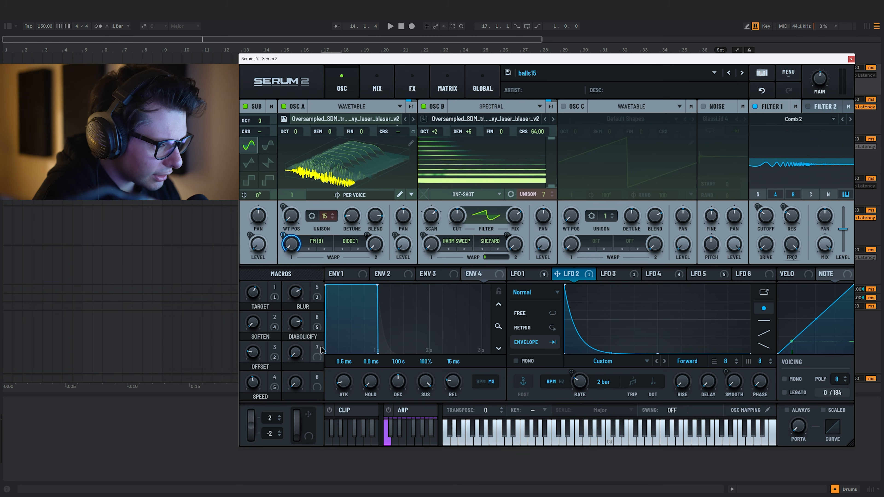
Assign macro 7 to the horizontal position of the starting curve point in LFOs 2 to 5 and audition its range
{"action": "left_click_drag", "start_coordinate": [321, 349], "coordinate": [571, 288]}
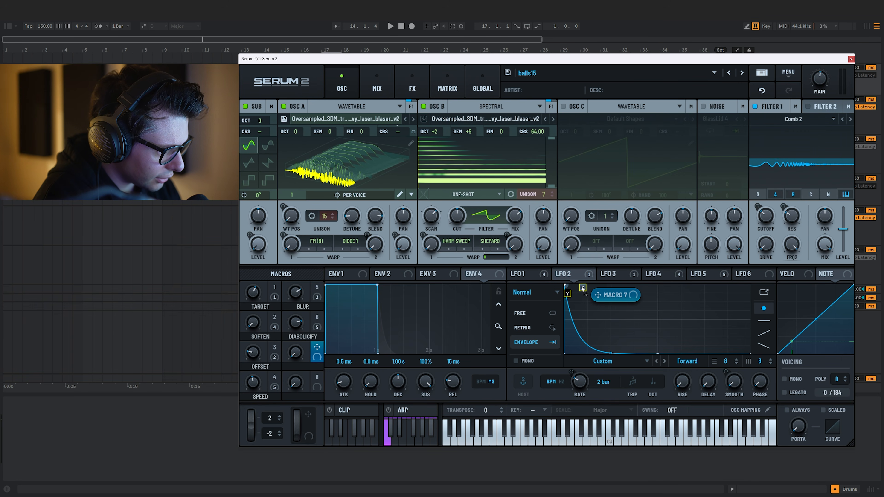
{"action": "left_click_drag", "start_coordinate": [317, 347], "coordinate": [546, 296]}
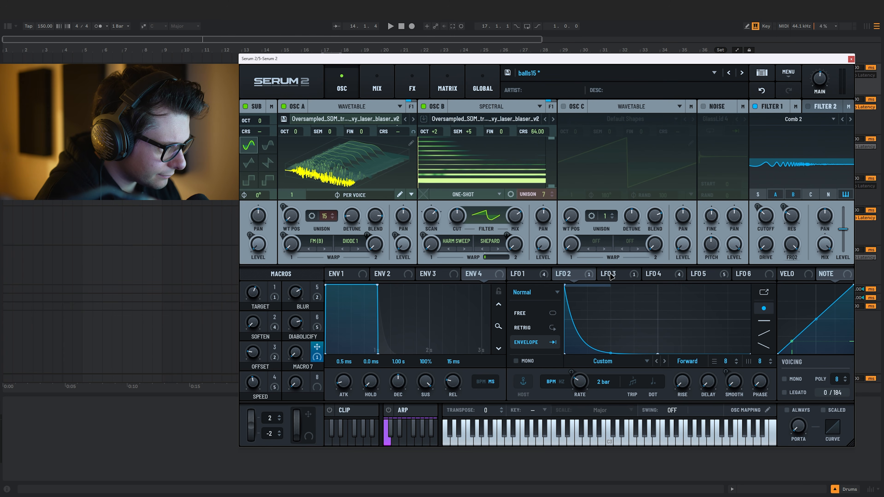
{"action": "left_click", "coordinate": [666, 274]}
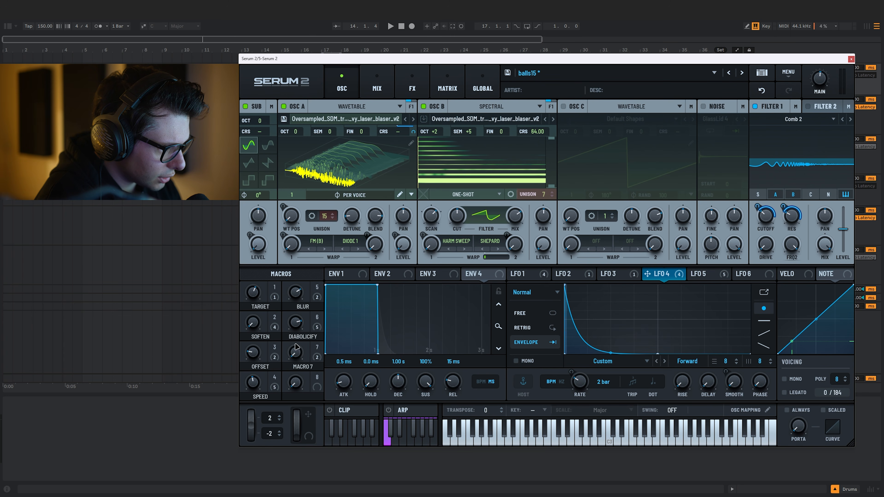
{"action": "left_click_drag", "start_coordinate": [317, 347], "coordinate": [583, 288]}
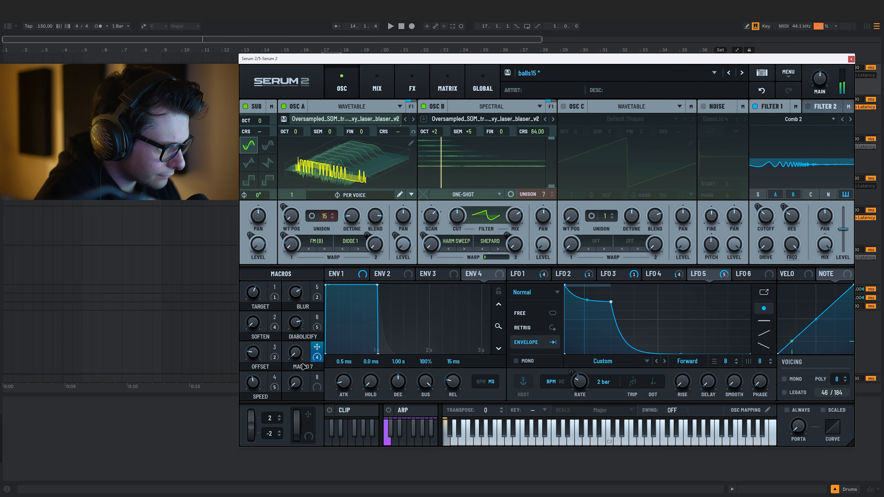
{"action": "left_click_drag", "start_coordinate": [297, 360], "coordinate": [299, 278]}
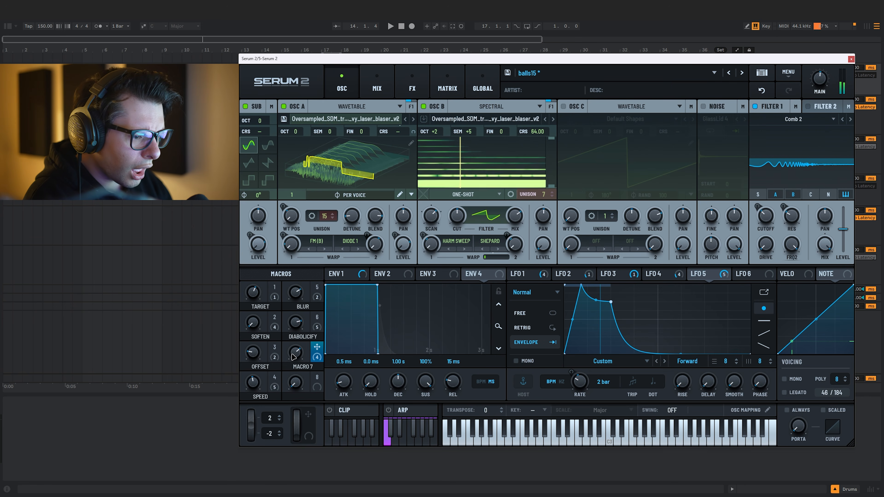
{"action": "left_click_drag", "start_coordinate": [293, 357], "coordinate": [295, 381]}
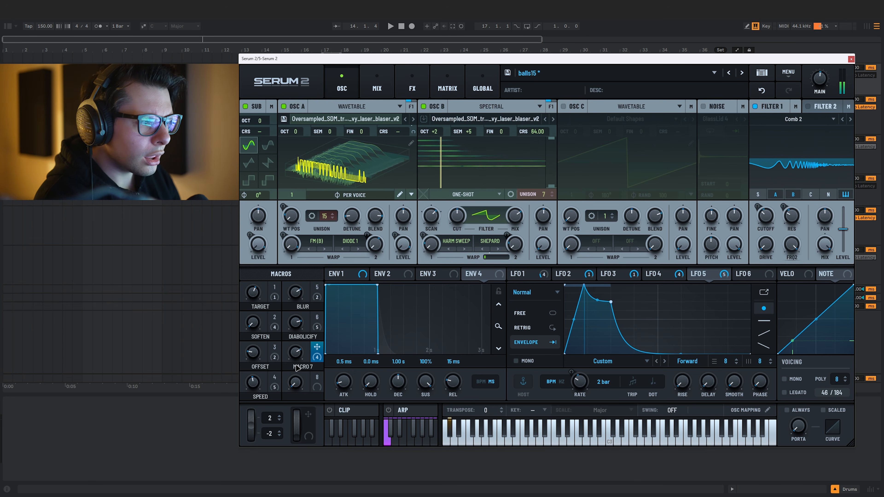
Save the patch as a new preset named balls16
{"action": "left_click", "coordinate": [508, 72]}
{"action": "left_click", "coordinate": [484, 270]}
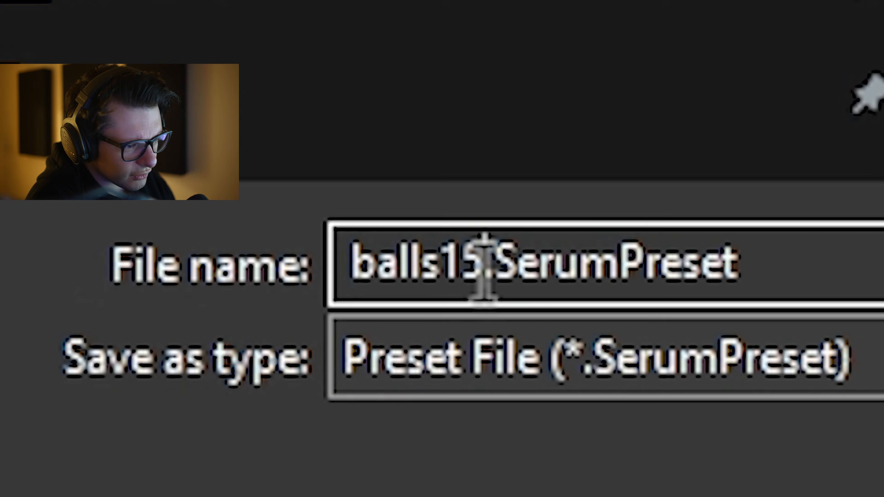
{"action": "key", "text": "BackSpace"}
{"action": "type", "text": "6"}
{"action": "key", "text": "Return"}
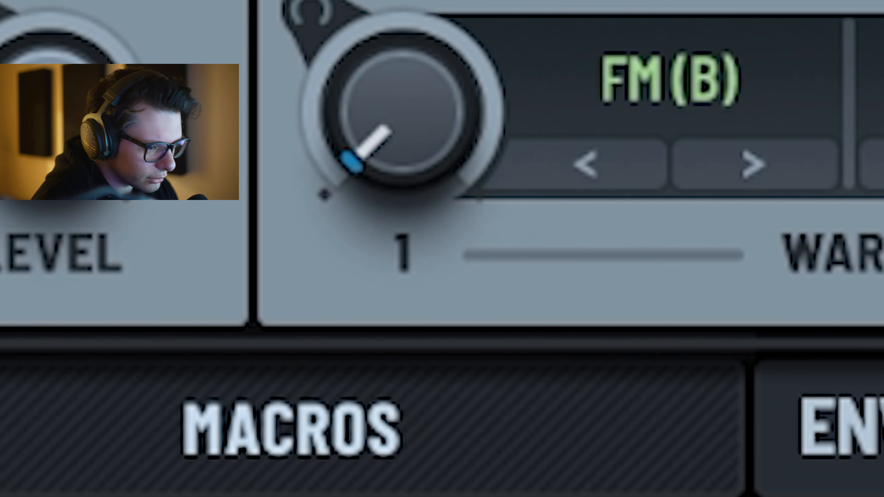
Rename macro 7 as SHAPE
{"action": "type", "text": "SHA"}
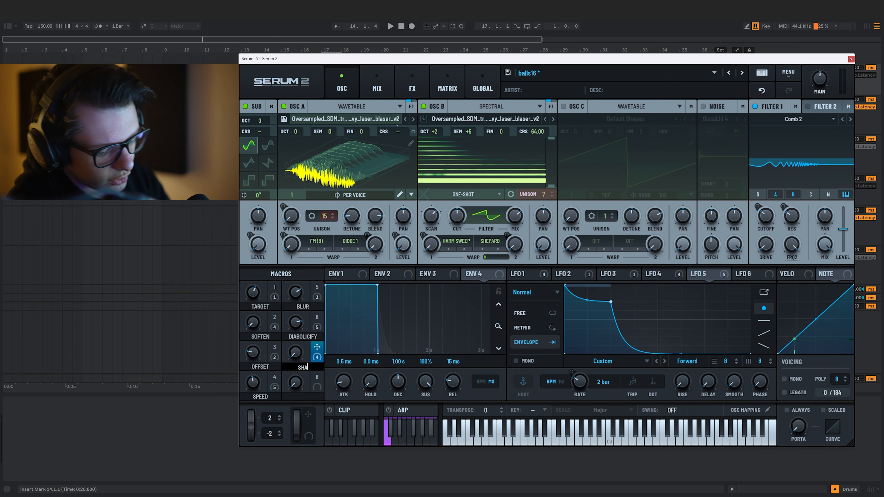
{"action": "type", "text": "PE"}
{"action": "key", "text": "Return"}
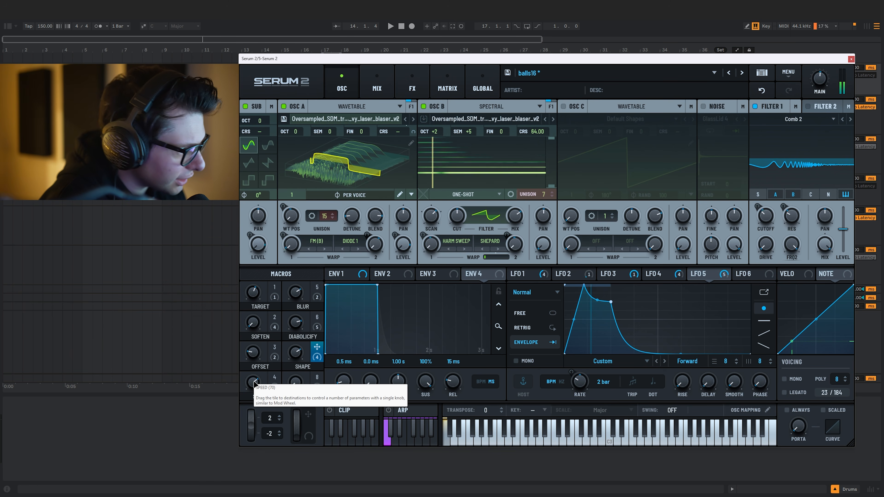
Audition the patch with the SPEED macro at about 27 and 52 and with the SOFTEN macro raised
{"action": "left_click_drag", "start_coordinate": [253, 382], "coordinate": [256, 426]}
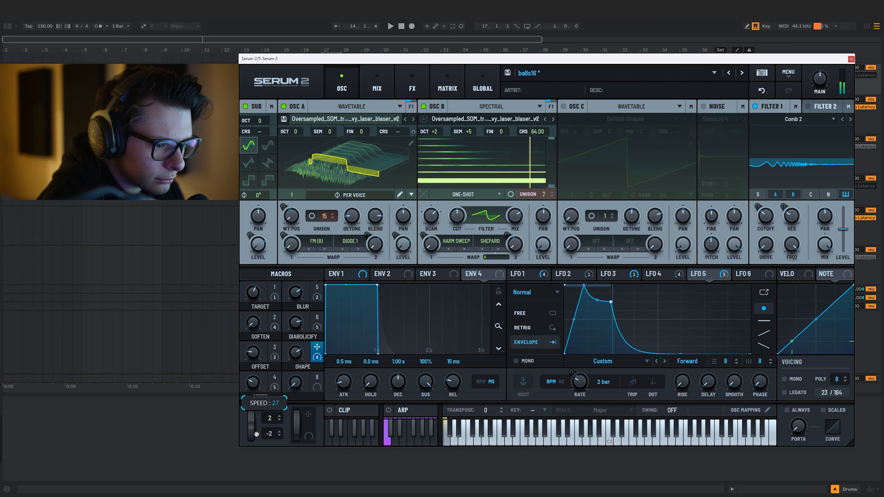
{"action": "left_click_drag", "start_coordinate": [257, 434], "coordinate": [256, 420]}
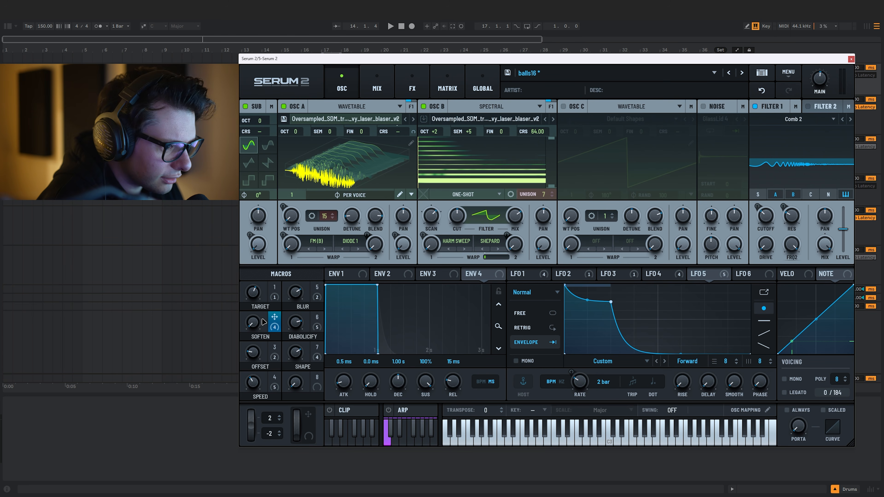
{"action": "left_click_drag", "start_coordinate": [264, 322], "coordinate": [252, 386]}
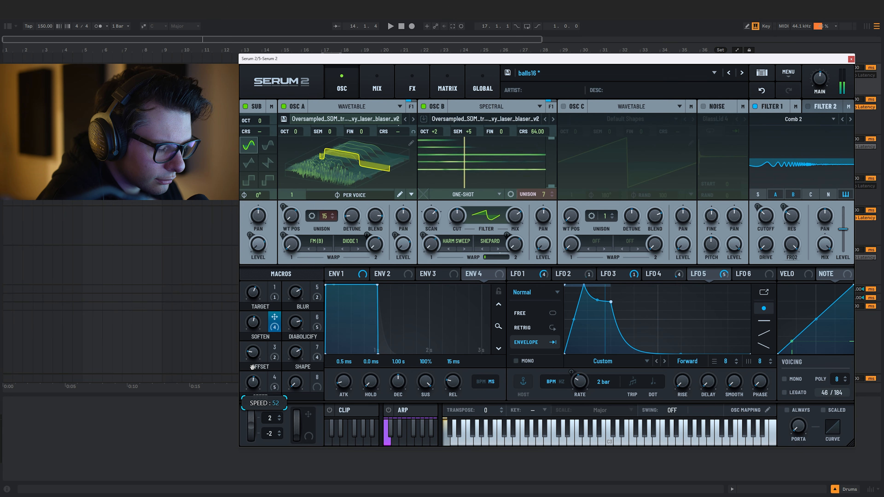
{"action": "left_click_drag", "start_coordinate": [252, 367], "coordinate": [244, 422]}
Try PWM as OSC A's second warp mode and audition different SPEED, SOFTEN and TARGET macro positions
{"action": "left_click", "coordinate": [353, 252]}
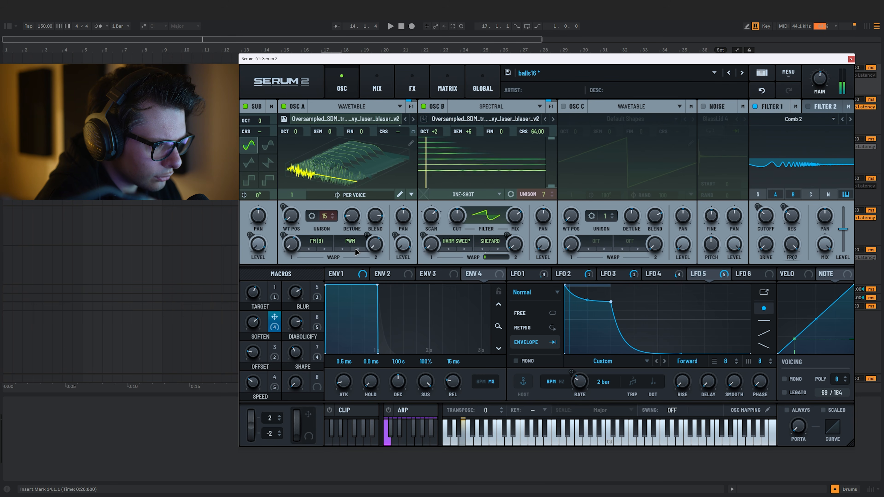
{"action": "left_click_drag", "start_coordinate": [252, 383], "coordinate": [238, 415]}
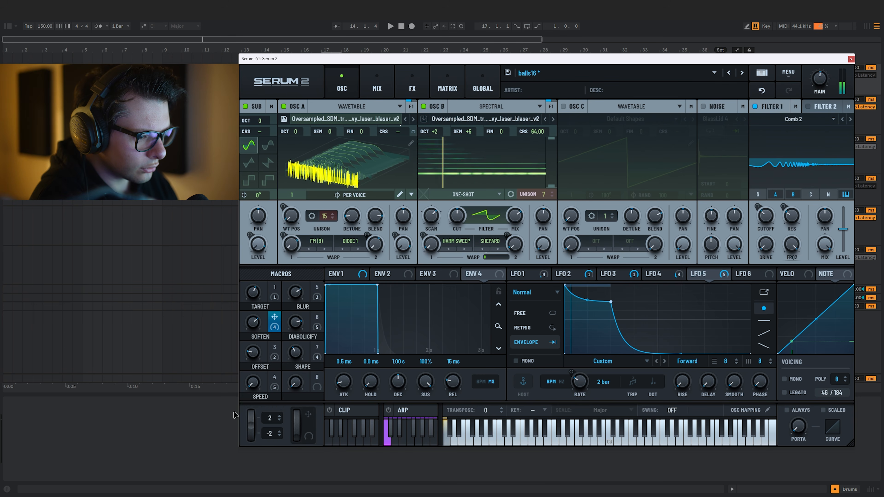
{"action": "left_click_drag", "start_coordinate": [252, 323], "coordinate": [202, 262]}
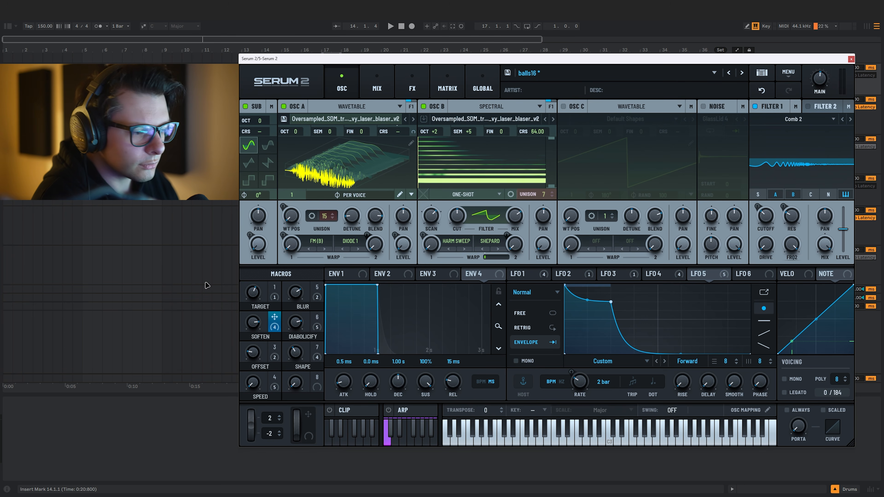
{"action": "left_click_drag", "start_coordinate": [253, 292], "coordinate": [243, 230]}
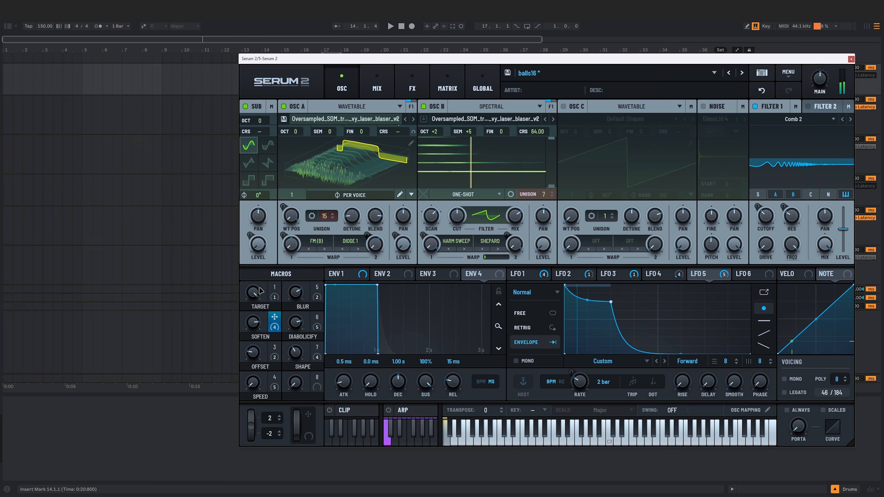
{"action": "left_click_drag", "start_coordinate": [253, 295], "coordinate": [252, 301]}
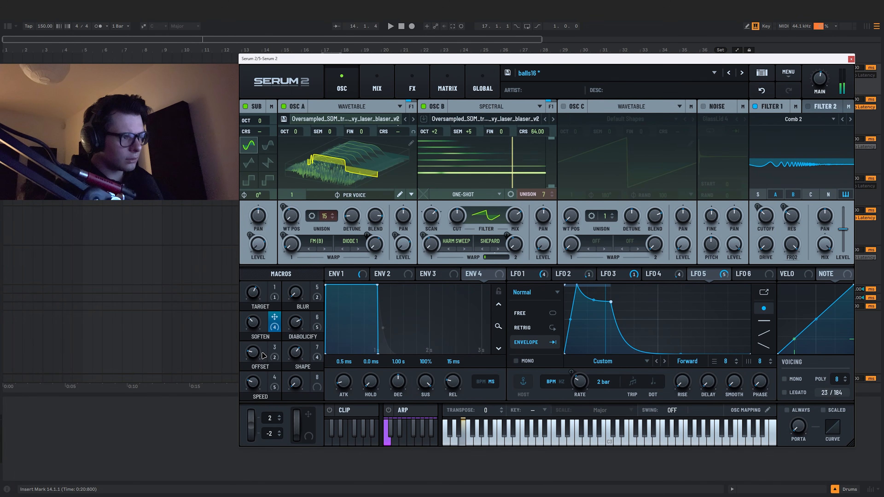
Add an MG Low 18 filter to the end of the main effects chain with LFO 3 modulating its cutoff, set to about 223 Hz
{"action": "left_click", "coordinate": [377, 85]}
{"action": "left_click", "coordinate": [413, 85]}
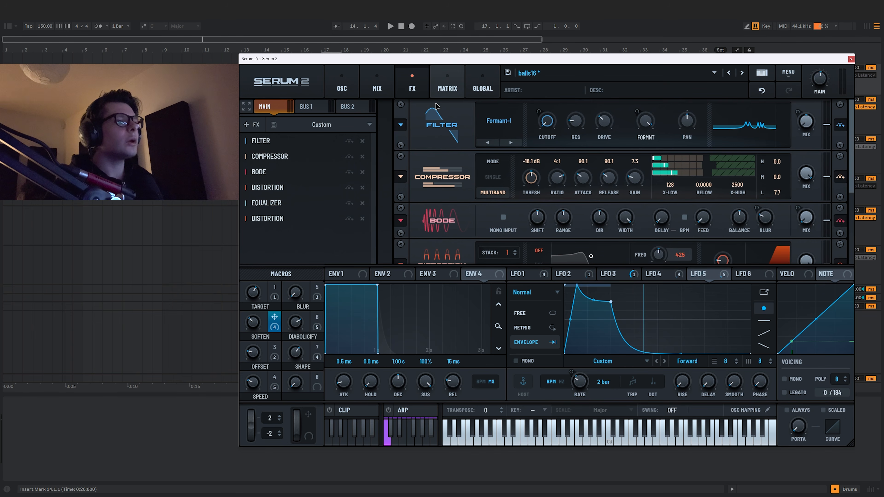
{"action": "left_click", "coordinate": [251, 124]}
{"action": "left_click", "coordinate": [271, 192]}
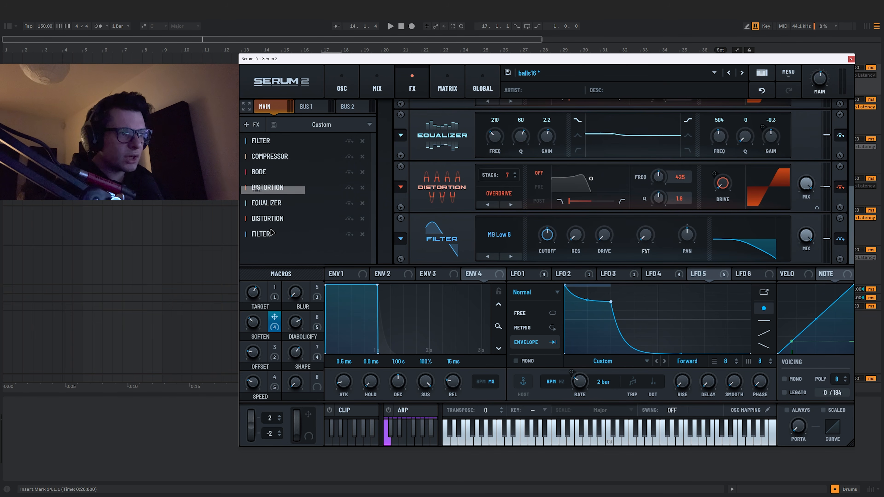
{"action": "left_click_drag", "start_coordinate": [608, 273], "coordinate": [543, 234]}
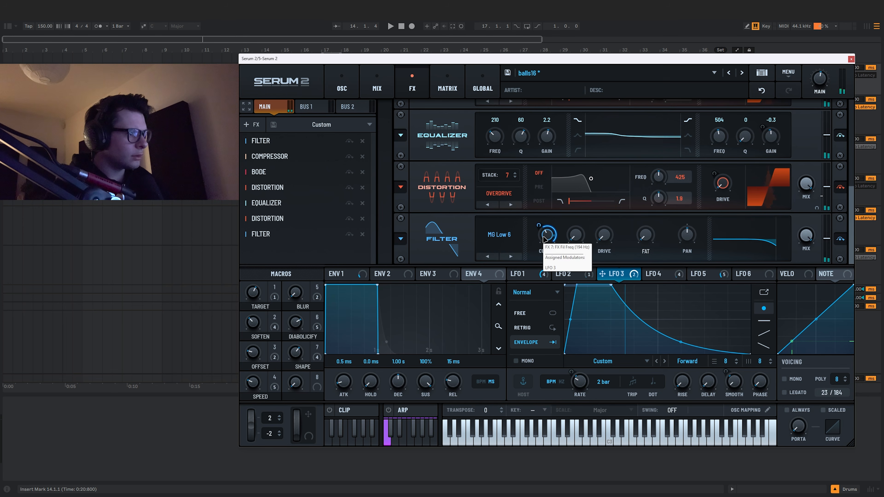
{"action": "left_click_drag", "start_coordinate": [544, 235], "coordinate": [546, 235]}
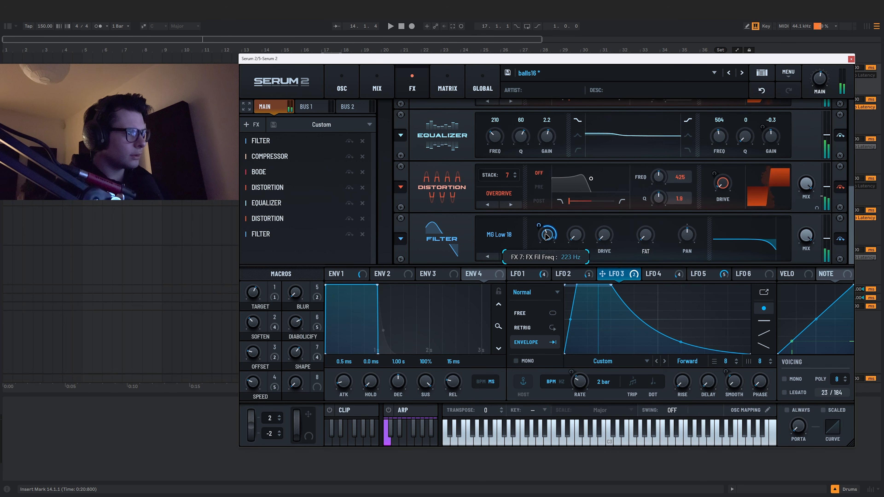
{"action": "mouse_move", "coordinate": [806, 236]}
{"action": "left_mouse_down"}
{"action": "mouse_move", "coordinate": [788, 356]}
{"action": "mouse_move", "coordinate": [797, 229]}
{"action": "left_mouse_up"}
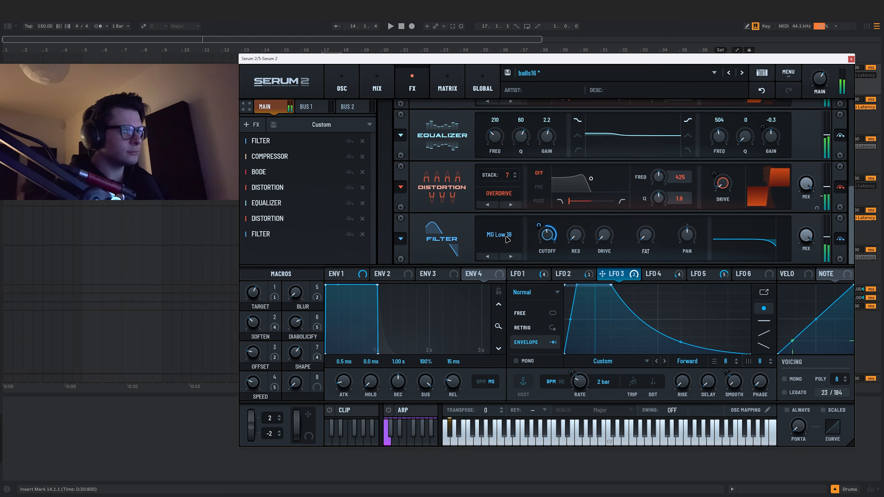
Add a Utility effect with mono bass enabled and its crossover at about 101 Hz
{"action": "left_click", "coordinate": [252, 125]}
{"action": "left_click", "coordinate": [271, 251]}
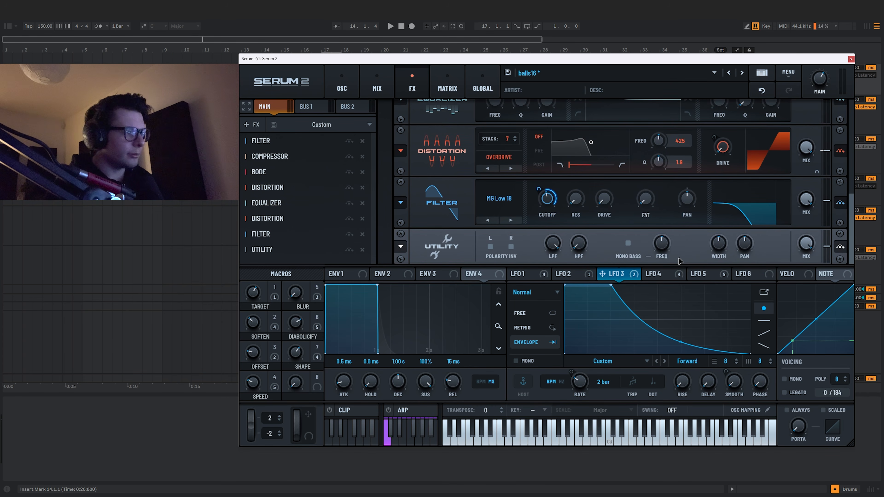
{"action": "left_click_drag", "start_coordinate": [662, 243], "coordinate": [653, 174]}
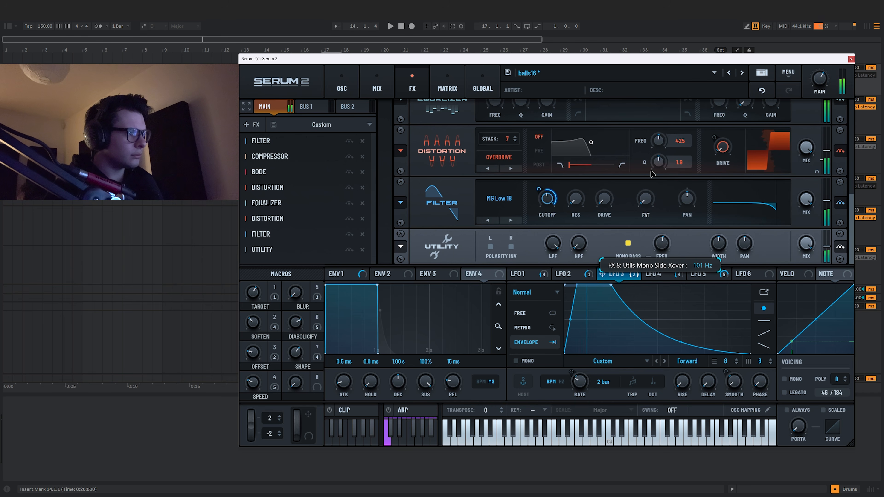
Add a multiband compressor after the Utility effect and change the preceding low-pass filter to MG Low 6
{"action": "left_click", "coordinate": [252, 125]}
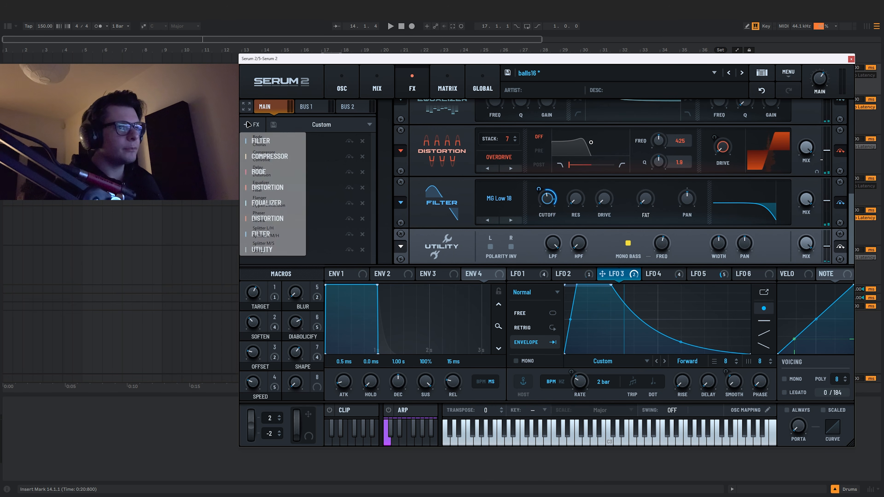
{"action": "left_click", "coordinate": [268, 154]}
{"action": "left_click", "coordinate": [493, 255]}
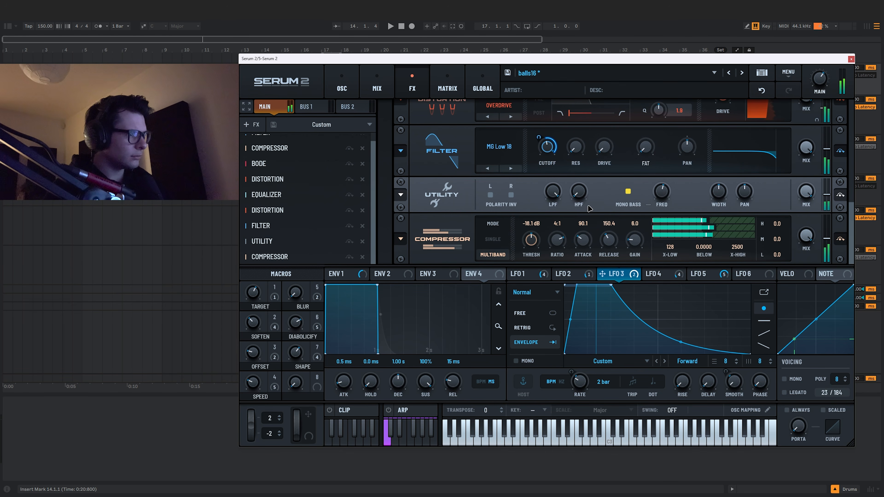
{"action": "mouse_move", "coordinate": [538, 137]}
{"action": "left_click", "coordinate": [490, 169]}
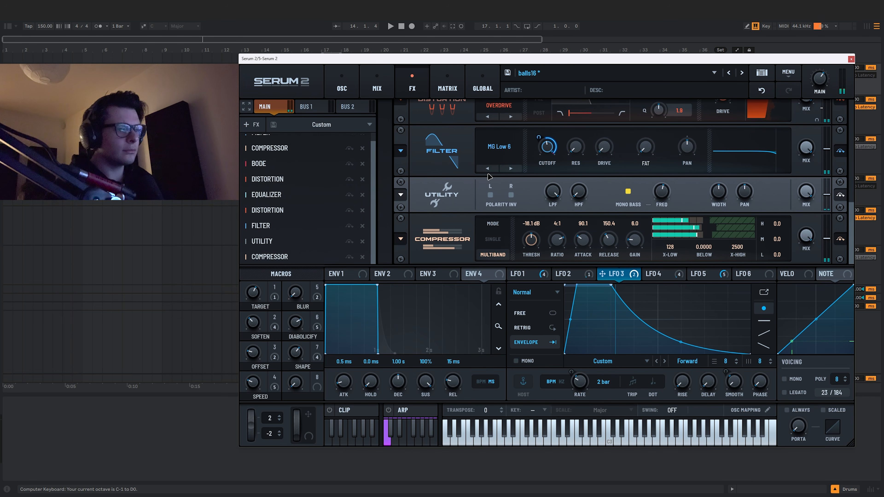
Turn the SHAPE and DIABOLICIFY macros down to minimum, adjust SPEED, raise OFFSET and try BLUR at 100
{"action": "left_click", "coordinate": [342, 86]}
{"action": "left_click_drag", "start_coordinate": [295, 354], "coordinate": [279, 428]}
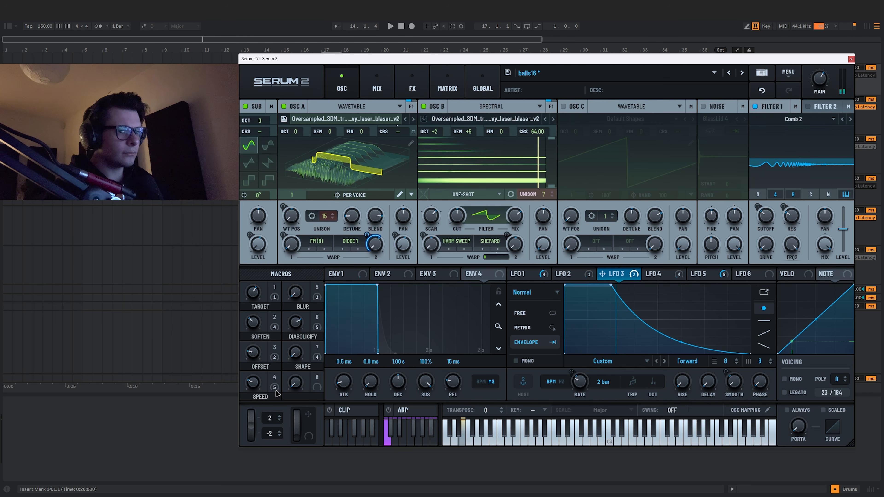
{"action": "mouse_move", "coordinate": [254, 382]}
{"action": "left_mouse_down"}
{"action": "mouse_move", "coordinate": [255, 367]}
{"action": "mouse_move", "coordinate": [257, 390]}
{"action": "left_mouse_up"}
{"action": "left_click_drag", "start_coordinate": [253, 352], "coordinate": [254, 288]}
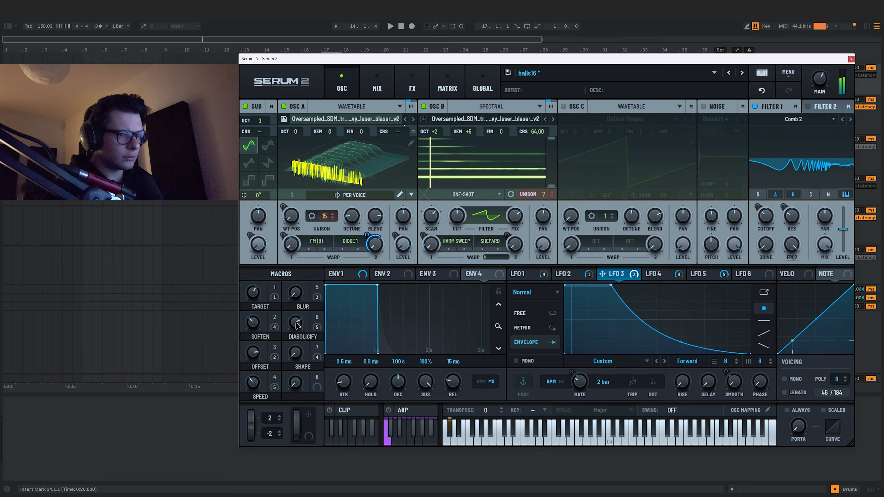
{"action": "left_click_drag", "start_coordinate": [295, 322], "coordinate": [270, 429]}
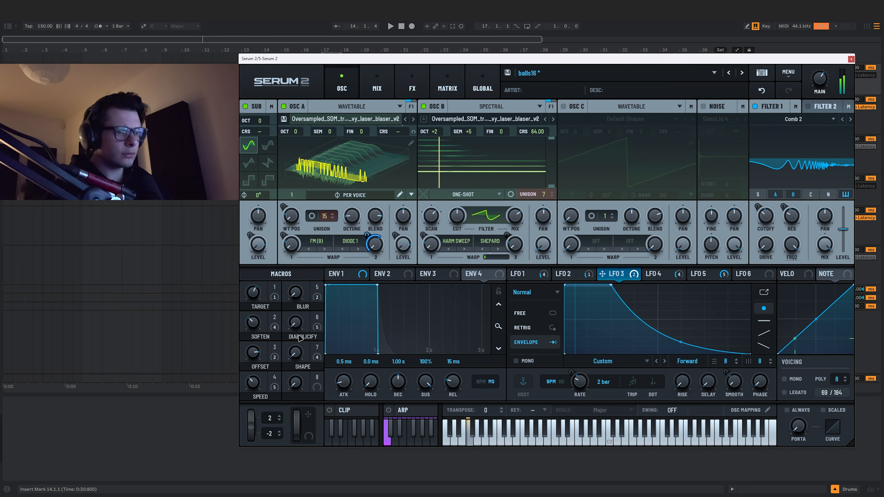
{"action": "left_click_drag", "start_coordinate": [296, 292], "coordinate": [304, 171]}
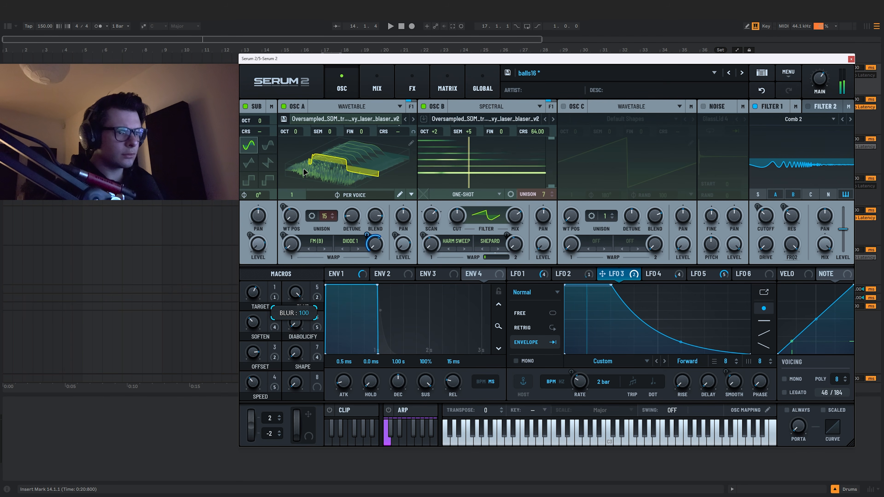
Add a second Bode effect after the last compressor, set its blur to about 37 %, and bypass it to compare the sound
{"action": "left_click", "coordinate": [412, 88]}
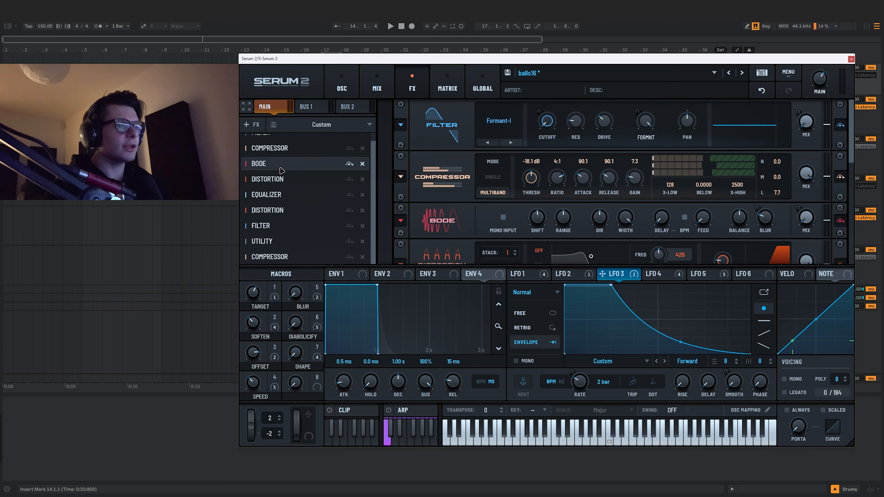
{"action": "scroll", "coordinate": [269, 244], "scroll_direction": "down", "scroll_amount": 2}
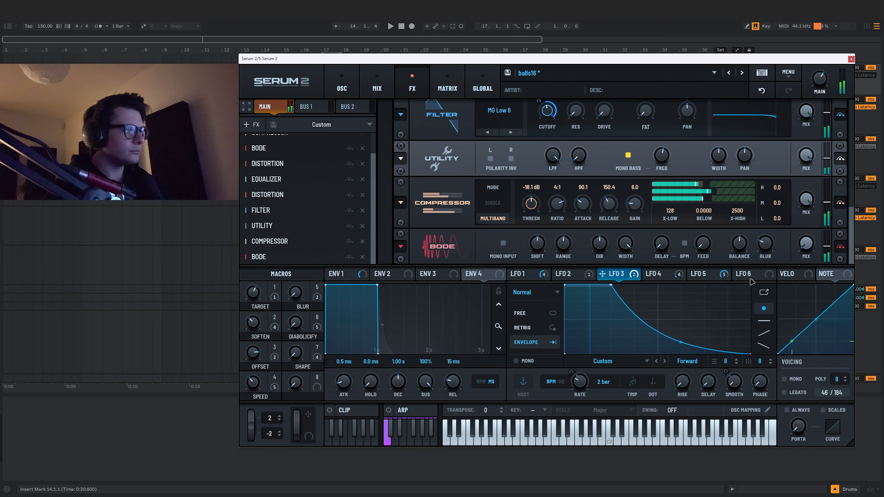
{"action": "mouse_move", "coordinate": [764, 234]}
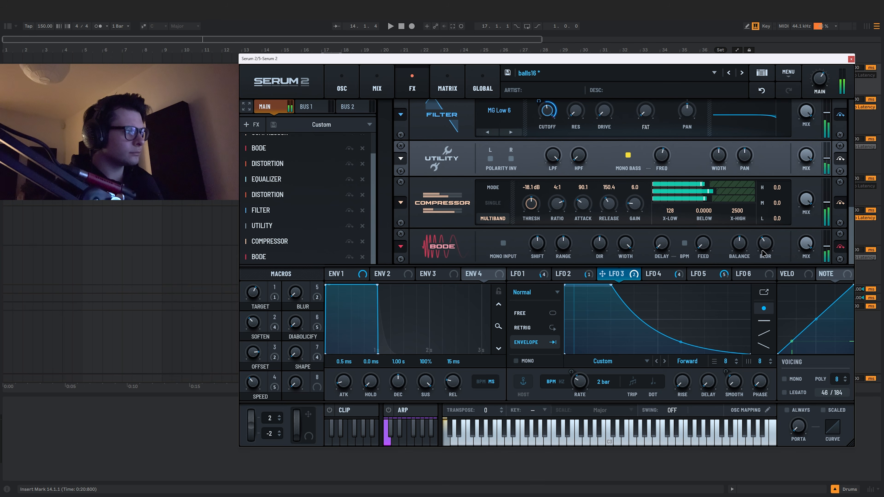
{"action": "left_click_drag", "start_coordinate": [770, 200], "coordinate": [765, 224]}
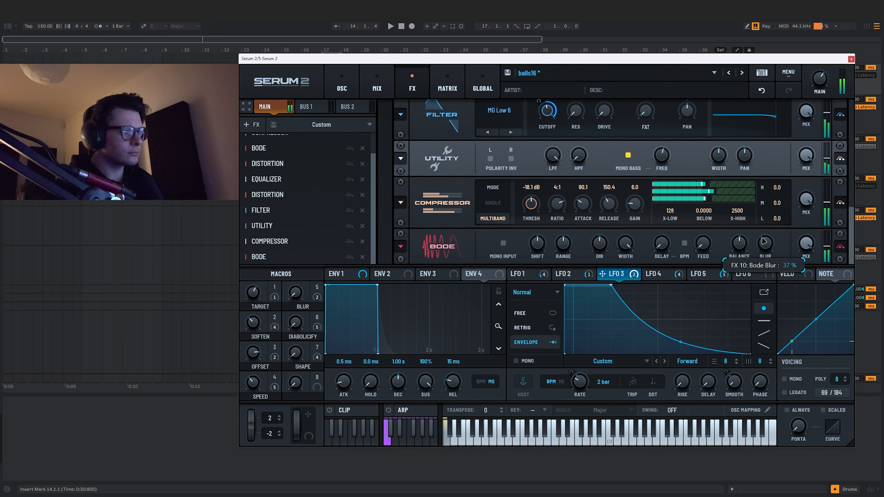
{"action": "left_click", "coordinate": [841, 247]}
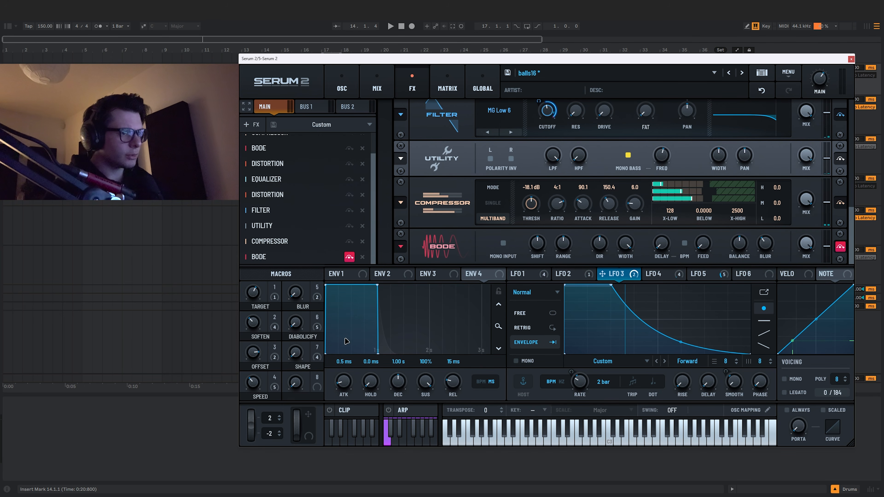
{"action": "mouse_move", "coordinate": [297, 353]}
{"action": "left_mouse_down"}
{"action": "mouse_move", "coordinate": [300, 257]}
{"action": "mouse_move", "coordinate": [297, 358]}
{"action": "left_mouse_up"}
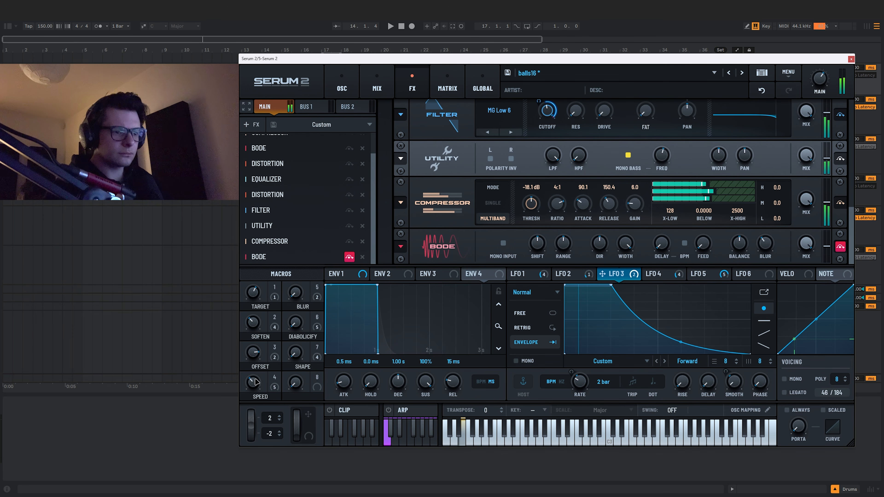
Switch OSC C to sample mode, load Singing Bowl, and set its octave to +3 while hearing it without OSC A and B
{"action": "left_click", "coordinate": [343, 86]}
{"action": "left_click", "coordinate": [623, 107]}
{"action": "left_click", "coordinate": [613, 134]}
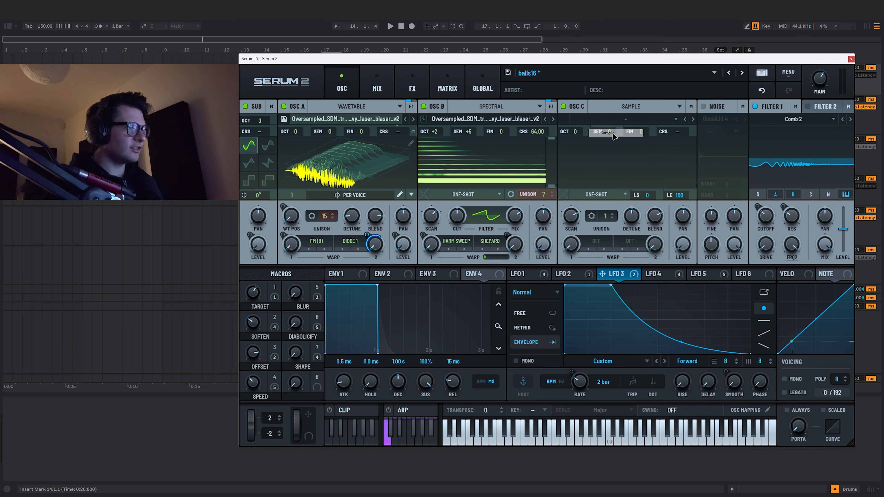
{"action": "left_click", "coordinate": [617, 121]}
{"action": "mouse_move", "coordinate": [616, 129]}
{"action": "mouse_move", "coordinate": [666, 165]}
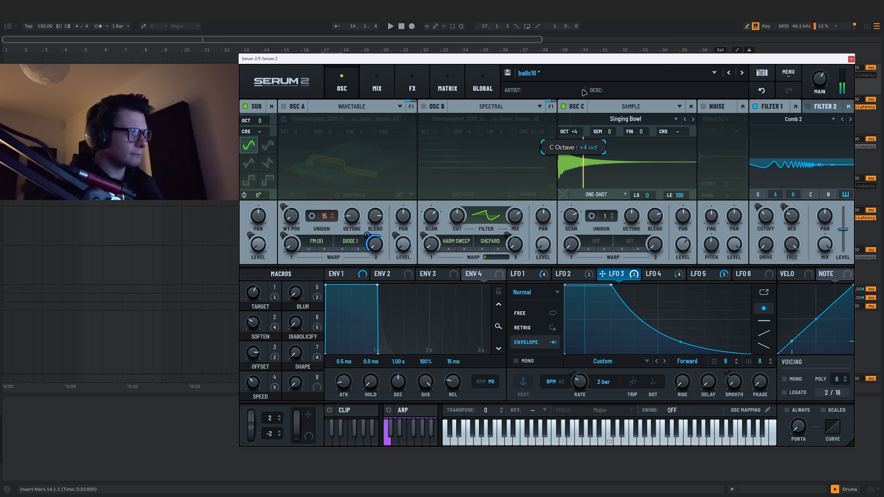
{"action": "left_click_drag", "start_coordinate": [584, 92], "coordinate": [582, 105]}
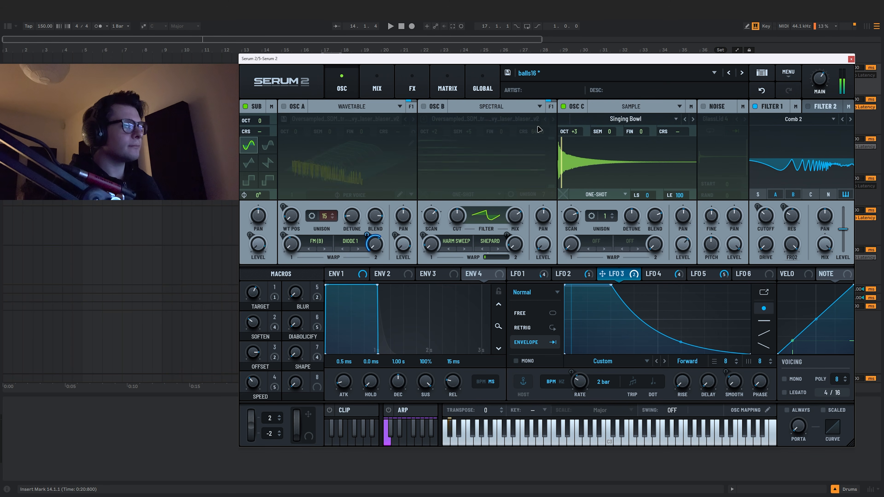
Turn OSC A and OSC B back on and adjust OSC C's level against them
{"action": "left_click", "coordinate": [423, 106]}
{"action": "left_click", "coordinate": [284, 106]}
{"action": "left_click_drag", "start_coordinate": [683, 245], "coordinate": [683, 232]}
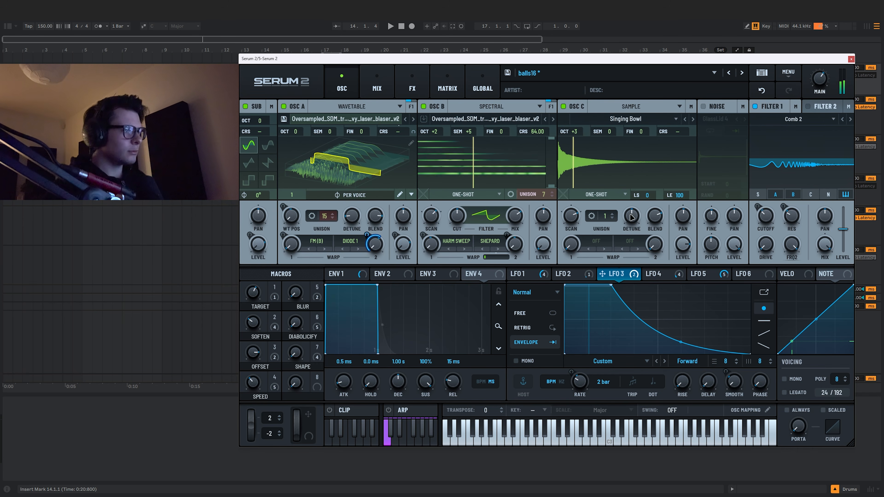
Route OSC C's output to the filter and raise its level
{"action": "left_click", "coordinate": [691, 106]}
{"action": "left_click", "coordinate": [688, 120]}
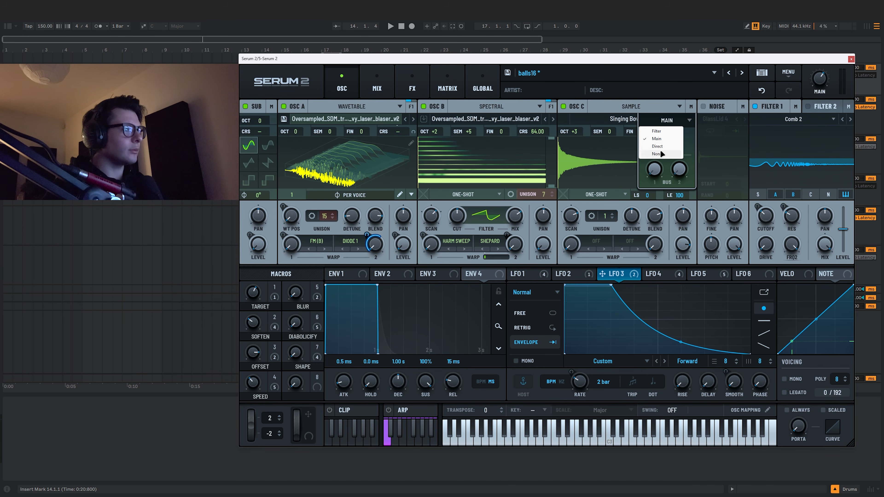
{"action": "left_click", "coordinate": [657, 131]}
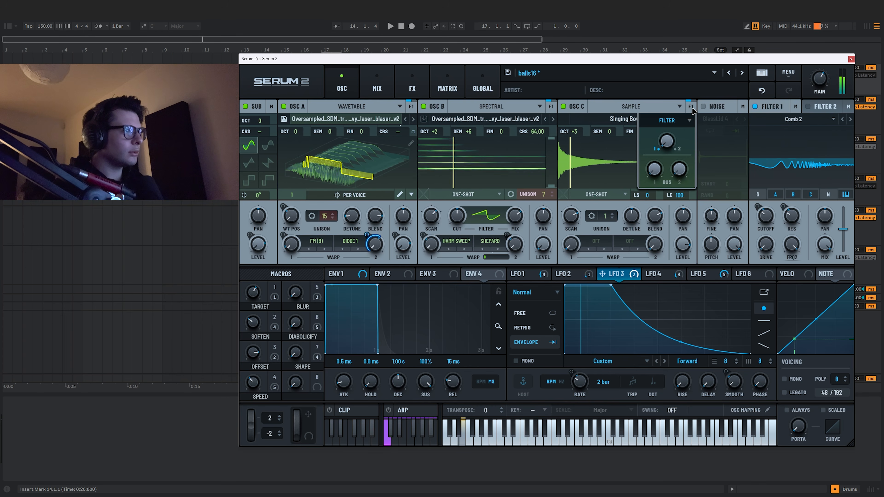
{"action": "left_click", "coordinate": [696, 92]}
{"action": "left_click_drag", "start_coordinate": [684, 245], "coordinate": [684, 215]}
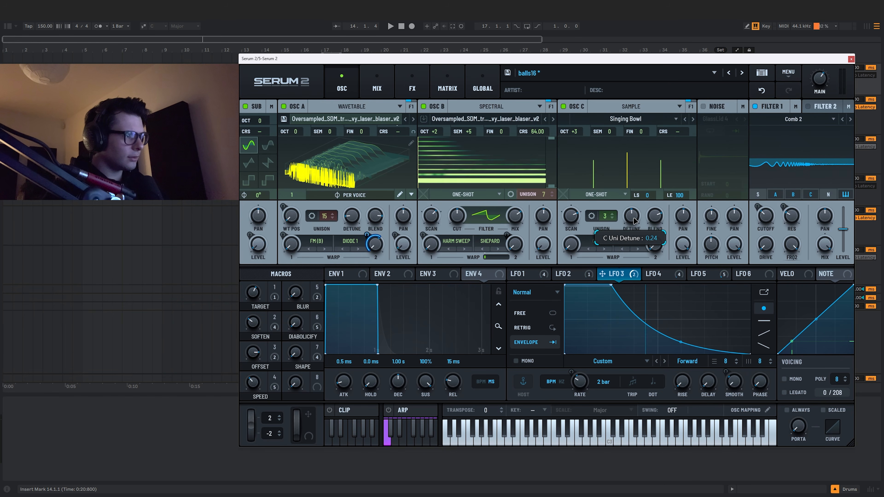
Set OSC C's unison to 2, add Diode 1 distortion as its first warp, and modulate the warp with LFO 2
{"action": "left_click", "coordinate": [592, 216]}
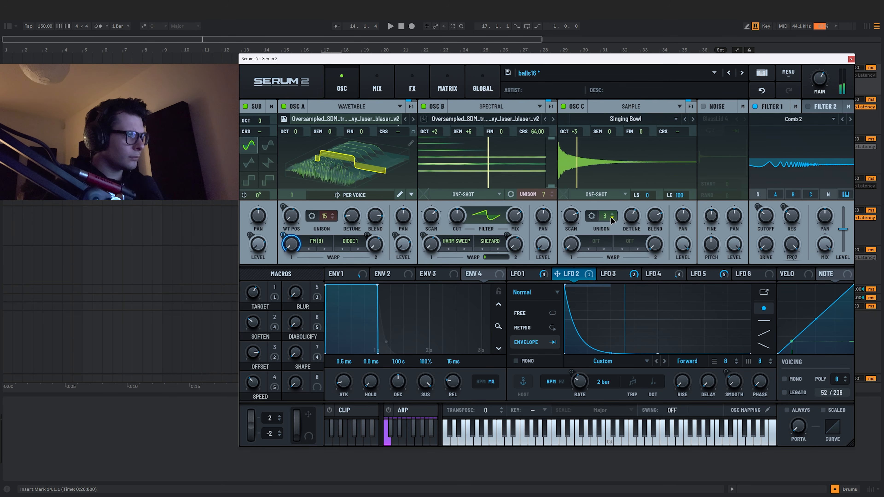
{"action": "left_click", "coordinate": [597, 242]}
{"action": "mouse_move", "coordinate": [608, 266]}
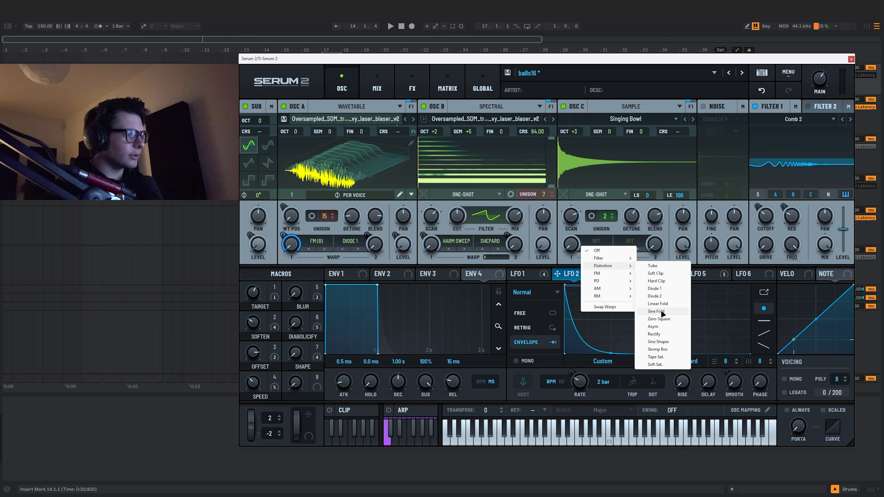
{"action": "left_click", "coordinate": [655, 288]}
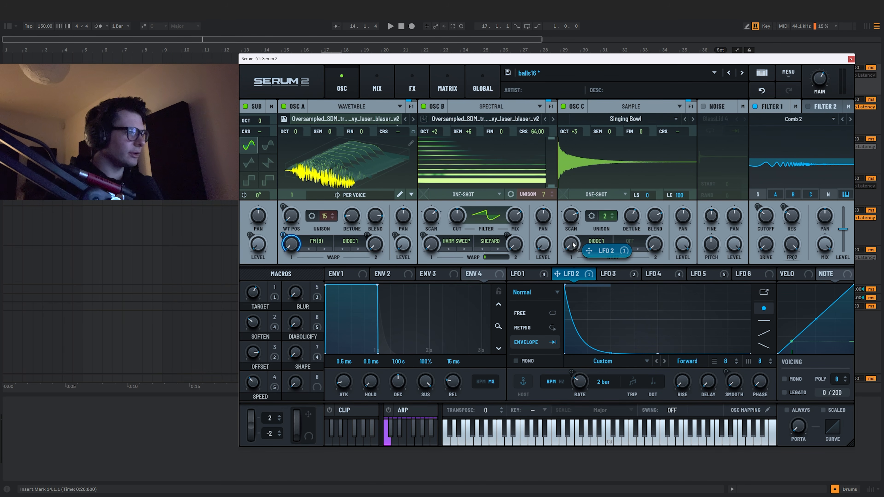
{"action": "left_click_drag", "start_coordinate": [557, 273], "coordinate": [569, 243]}
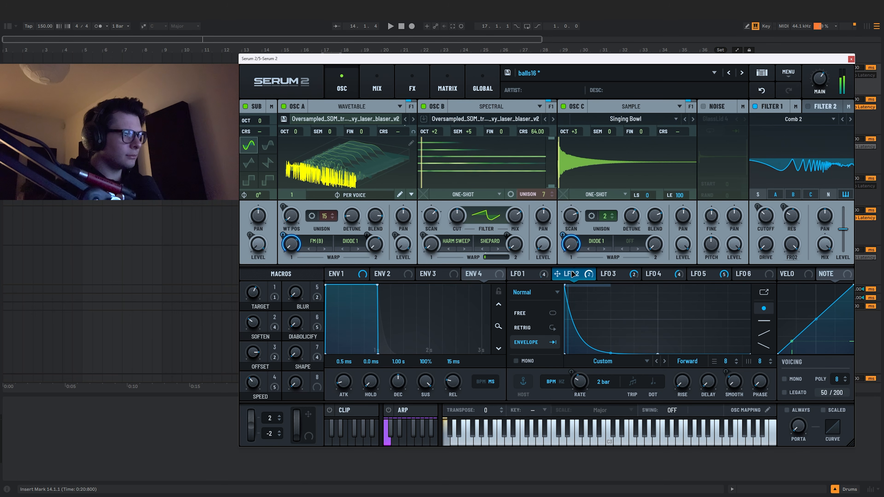
Replace LFO 2 with LFO 4 as the modulator of OSC C's first warp and change the distortion to Diode 2
{"action": "right_click", "coordinate": [570, 242]}
{"action": "left_click", "coordinate": [600, 295]}
{"action": "left_click_drag", "start_coordinate": [666, 273], "coordinate": [576, 246]}
{"action": "left_click", "coordinate": [604, 249]}
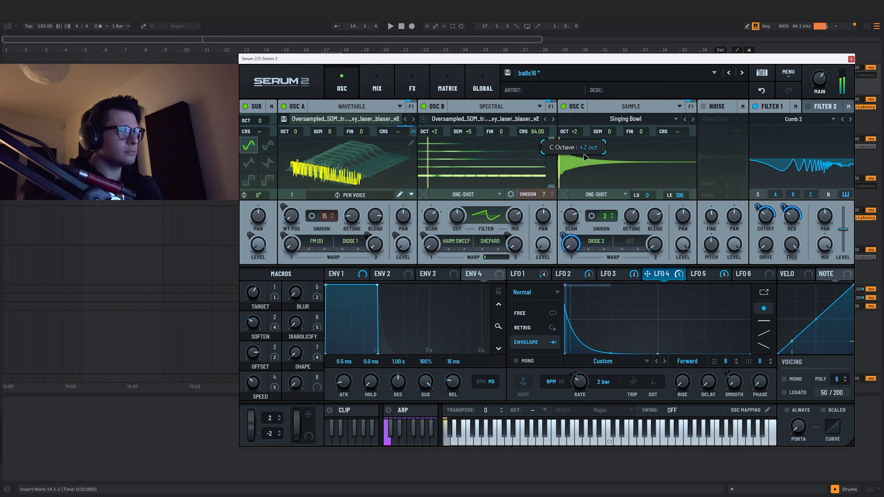
With OSC C's octave at +2, assign macro 8 to modulate it, and name the macro PAN
{"action": "left_click_drag", "start_coordinate": [317, 380], "coordinate": [577, 132]}
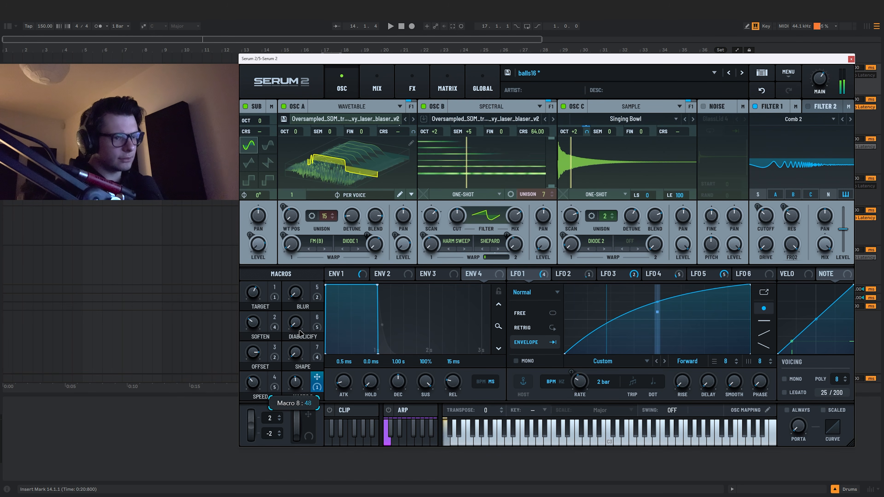
{"action": "left_click_drag", "start_coordinate": [587, 135], "coordinate": [586, 139]}
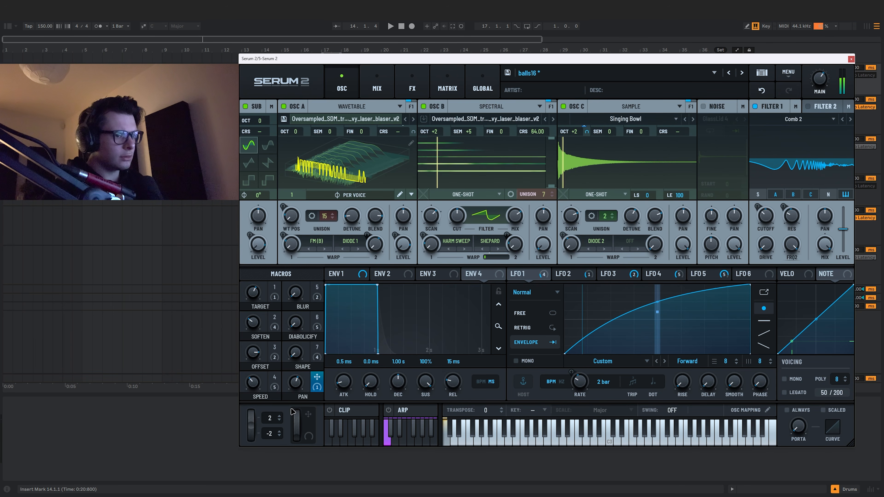
{"action": "left_click_drag", "start_coordinate": [296, 383], "coordinate": [298, 403]}
{"action": "left_click_drag", "start_coordinate": [300, 434], "coordinate": [299, 452]}
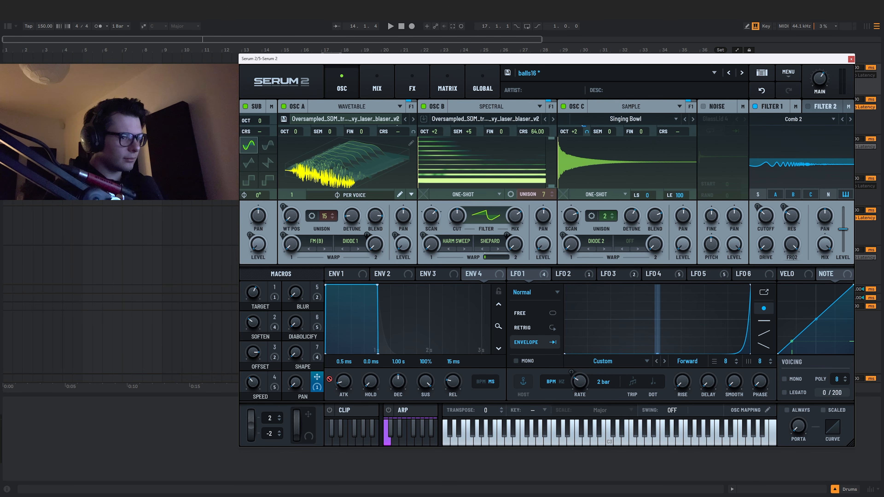
Assign macro 8 to OSC C's level as well, with a custom source curve, and readjust the macro
{"action": "left_click_drag", "start_coordinate": [654, 274], "coordinate": [676, 240]}
{"action": "right_click", "coordinate": [676, 239]}
{"action": "left_click", "coordinate": [705, 267]}
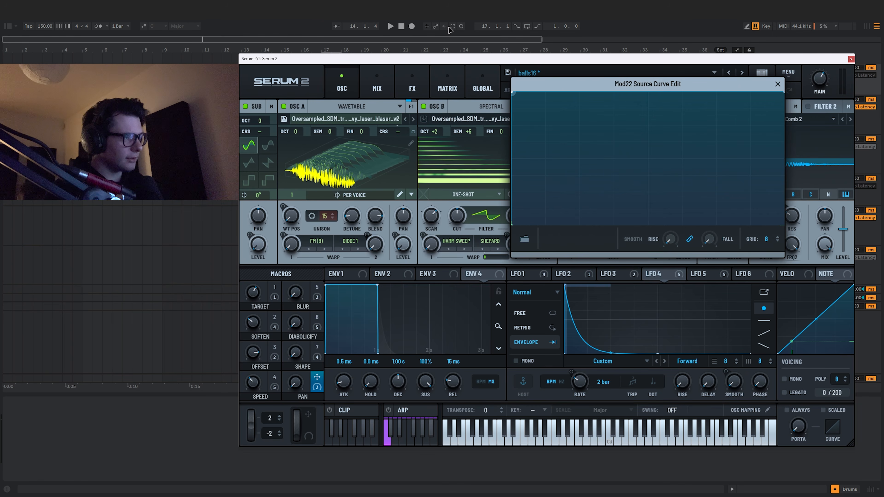
{"action": "left_click", "coordinate": [778, 85]}
{"action": "left_click_drag", "start_coordinate": [300, 389], "coordinate": [301, 381]}
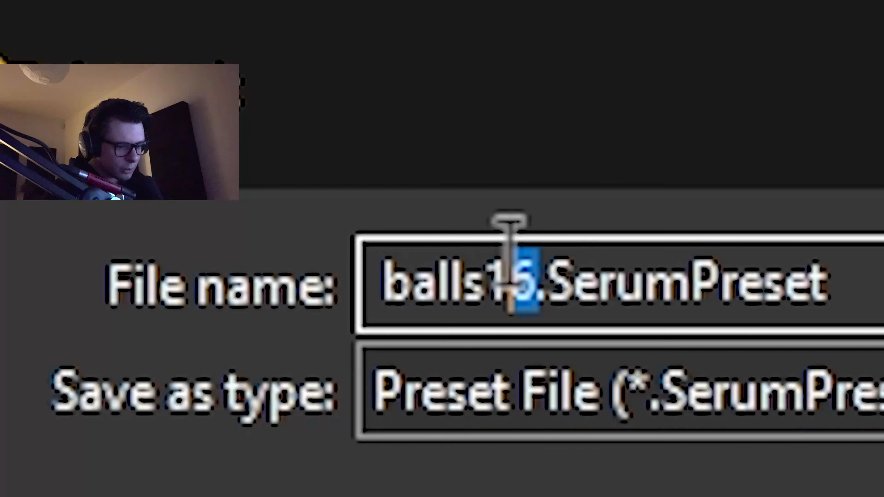
Save the preset as balls17 and try the TARGET macro at about 87
{"action": "type", "text": "7"}
{"action": "key", "text": "Return"}
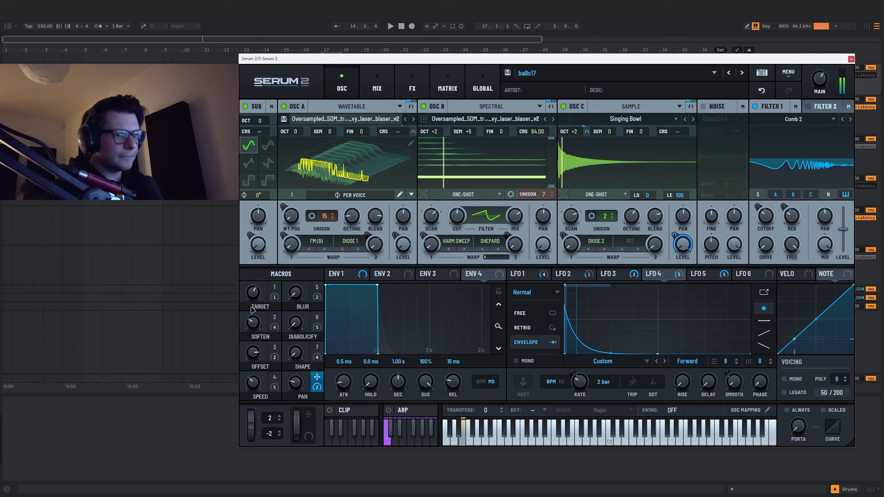
{"action": "left_click_drag", "start_coordinate": [253, 293], "coordinate": [261, 263]}
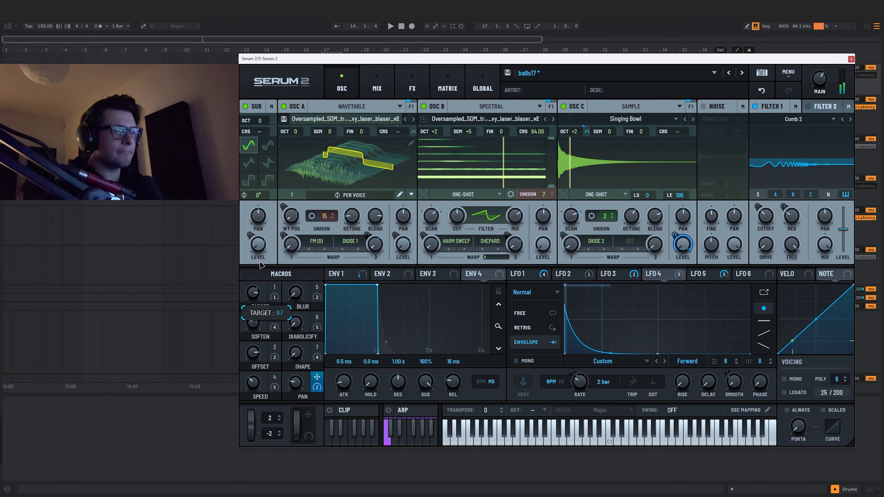
Set OSC C's second warp to FM (A) and raise its amount to about 41 %
{"action": "left_click", "coordinate": [629, 242]}
{"action": "mouse_move", "coordinate": [640, 273]}
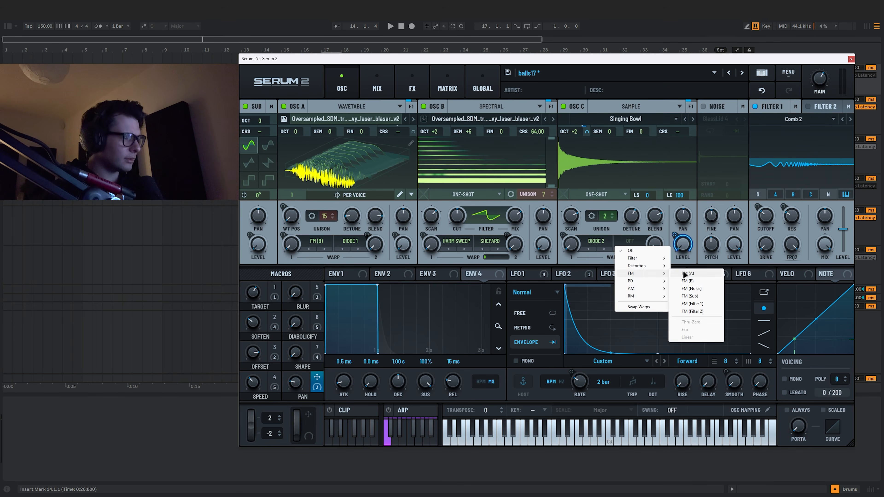
{"action": "left_click", "coordinate": [687, 273]}
{"action": "left_click_drag", "start_coordinate": [655, 245], "coordinate": [656, 203]}
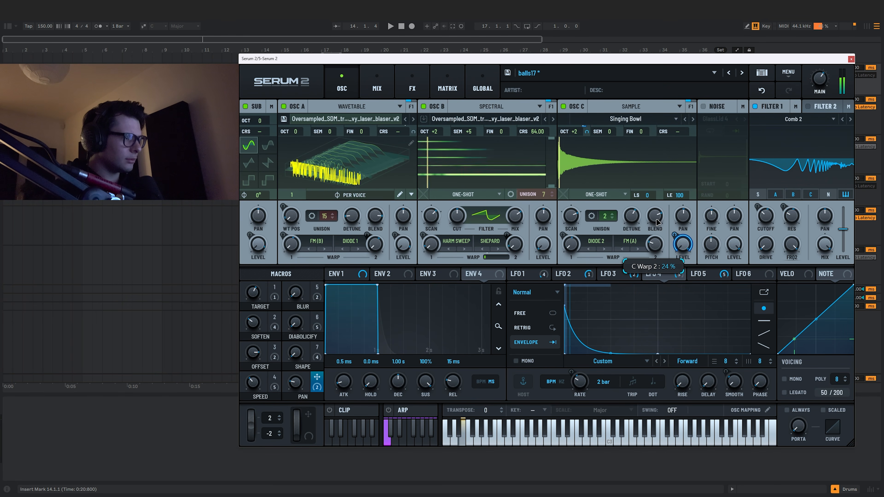
{"action": "left_click_drag", "start_coordinate": [658, 232], "coordinate": [657, 217]}
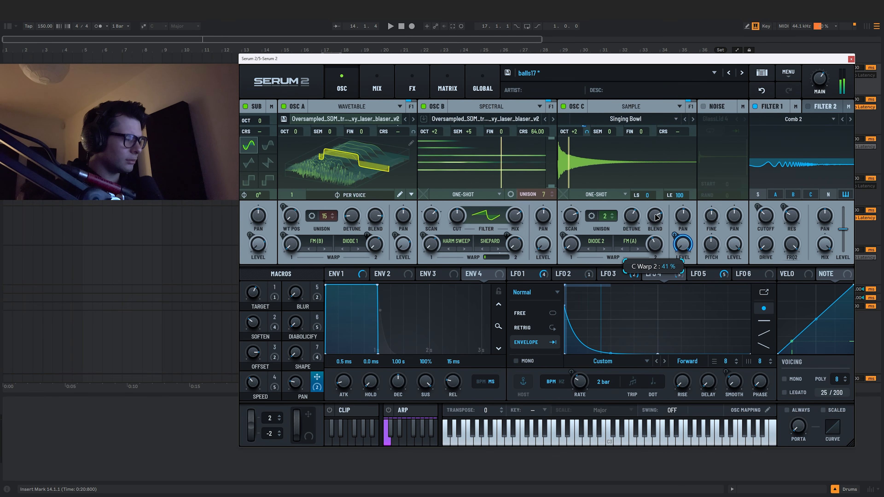
Bypass LFO 5's modulation of OSC A's level and readjust the amount of OSC C's FM (A) warp
{"action": "left_click", "coordinate": [571, 275]}
{"action": "left_click", "coordinate": [614, 274]}
{"action": "right_click", "coordinate": [394, 237]}
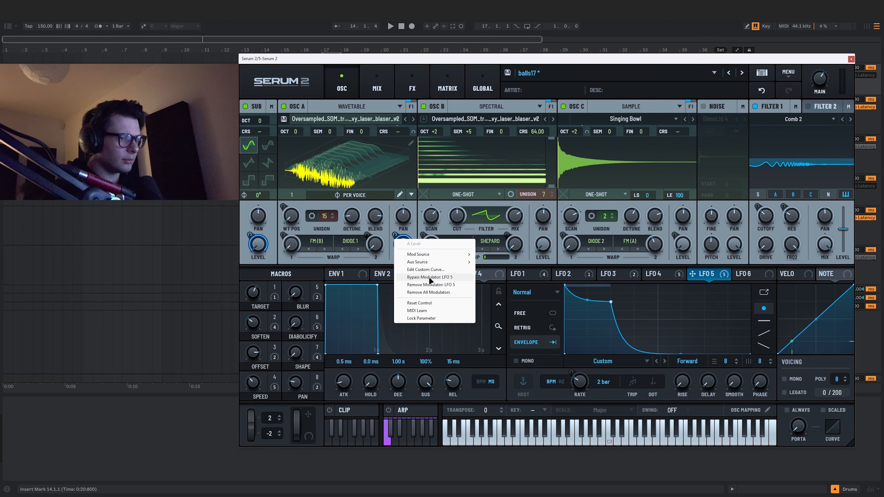
{"action": "left_click", "coordinate": [428, 281]}
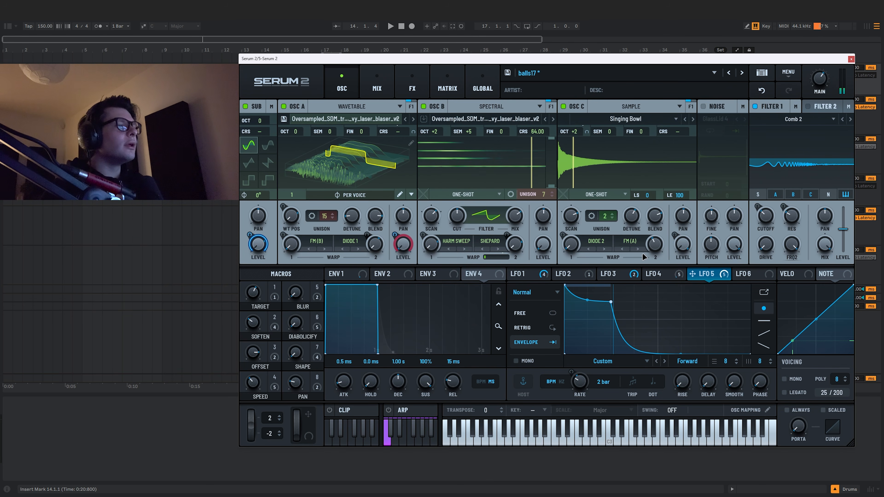
{"action": "left_click_drag", "start_coordinate": [653, 244], "coordinate": [654, 233]}
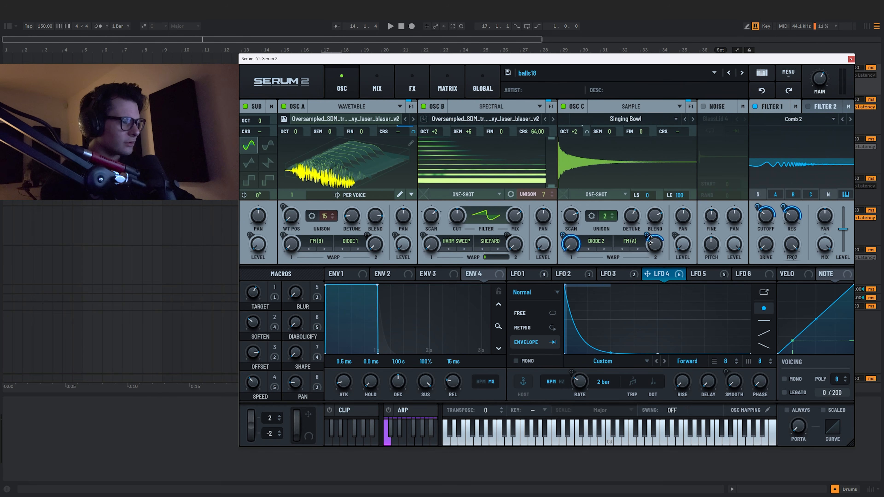
Assign the mod wheel to OSC C's second warp, both directly and as the aux source of its LFO 4 modulation
{"action": "left_click_drag", "start_coordinate": [308, 414], "coordinate": [647, 308]}
{"action": "left_click_drag", "start_coordinate": [646, 235], "coordinate": [645, 260]}
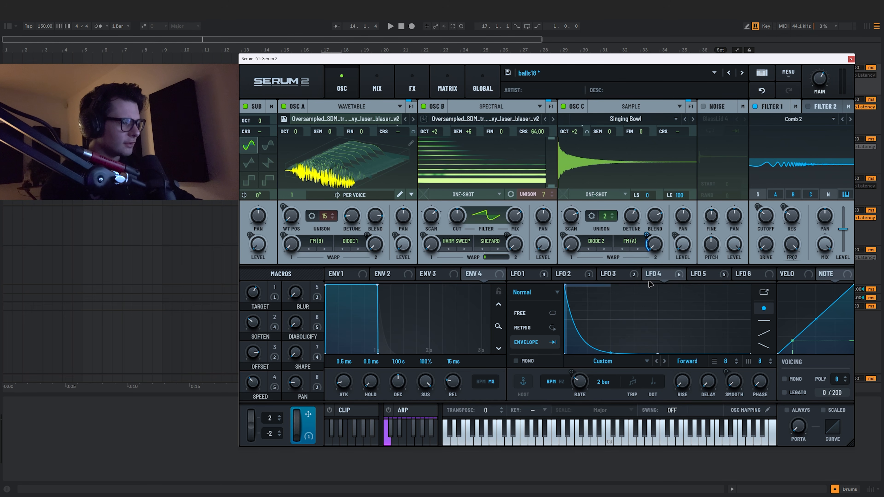
{"action": "key", "text": "a"}
{"action": "left_click_drag", "start_coordinate": [300, 433], "coordinate": [332, 312]}
{"action": "left_click", "coordinate": [770, 309]}
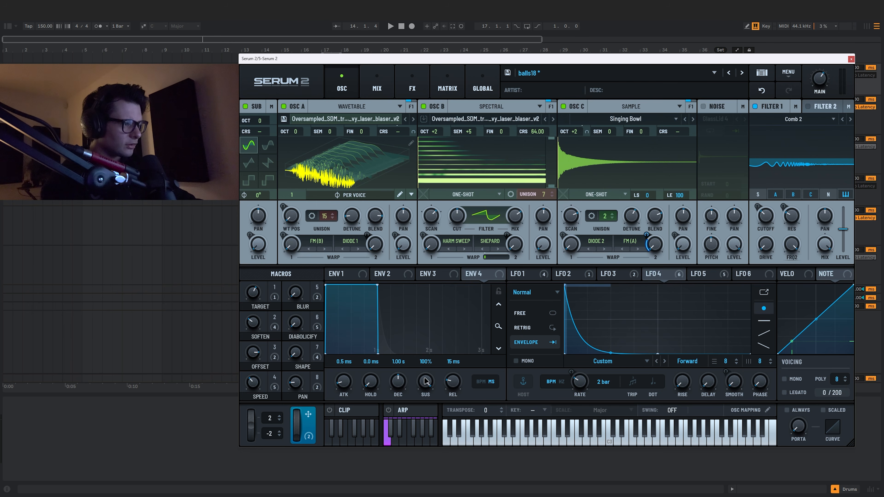
Reshape the mod wheel's aux curve on the LFO 4 to C Warp 2 route and test the wheel at about 87 %
{"action": "left_click", "coordinate": [448, 84]}
{"action": "scroll", "coordinate": [612, 217], "scroll_direction": "down", "scroll_amount": 3}
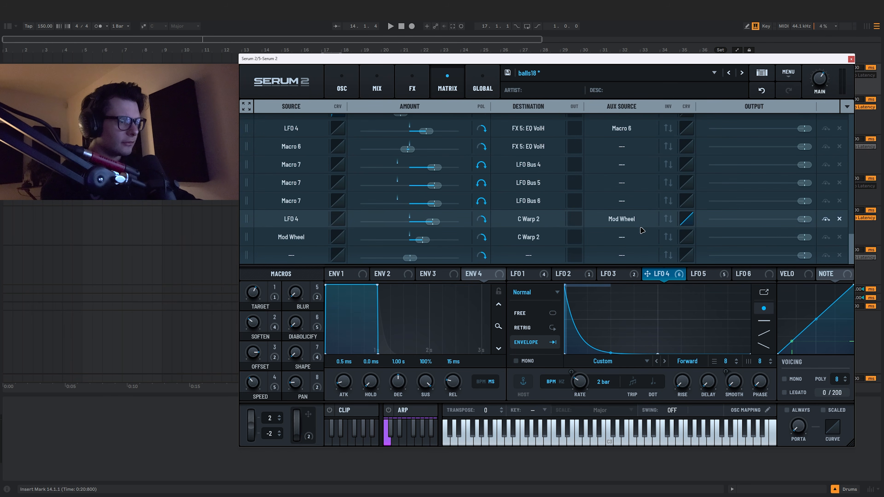
{"action": "left_click", "coordinate": [688, 220]}
{"action": "left_click_drag", "start_coordinate": [394, 158], "coordinate": [397, 96]}
{"action": "left_click", "coordinate": [523, 85]}
{"action": "left_click", "coordinate": [342, 84]}
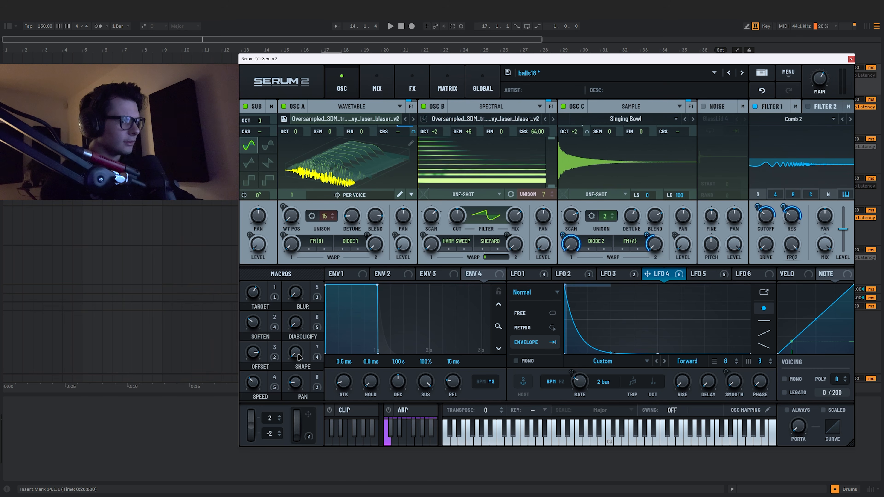
{"action": "left_click_drag", "start_coordinate": [298, 427], "coordinate": [299, 413]}
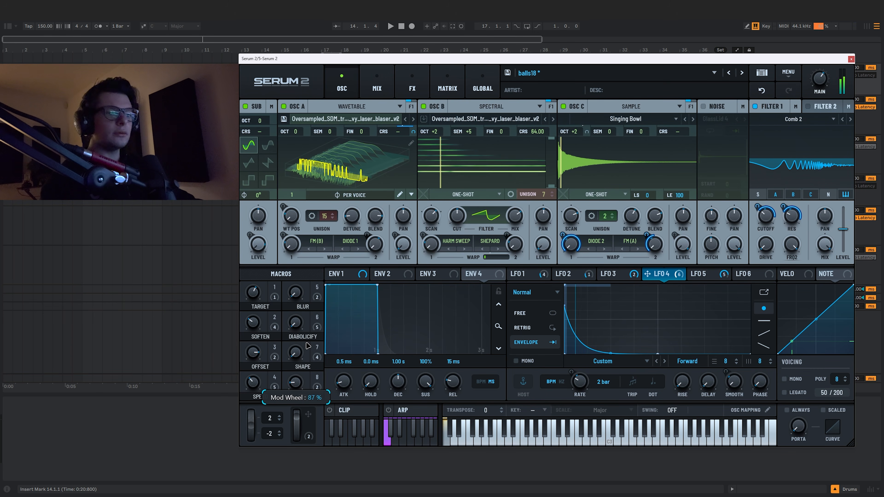
{"action": "left_click_drag", "start_coordinate": [306, 342], "coordinate": [306, 340]}
Compare PD (A) with FM (A) as OSC C's second warp, ending on FM (A)
{"action": "left_click", "coordinate": [630, 241]}
{"action": "mouse_move", "coordinate": [641, 279]}
{"action": "left_click", "coordinate": [697, 280]}
{"action": "left_click", "coordinate": [762, 90]}
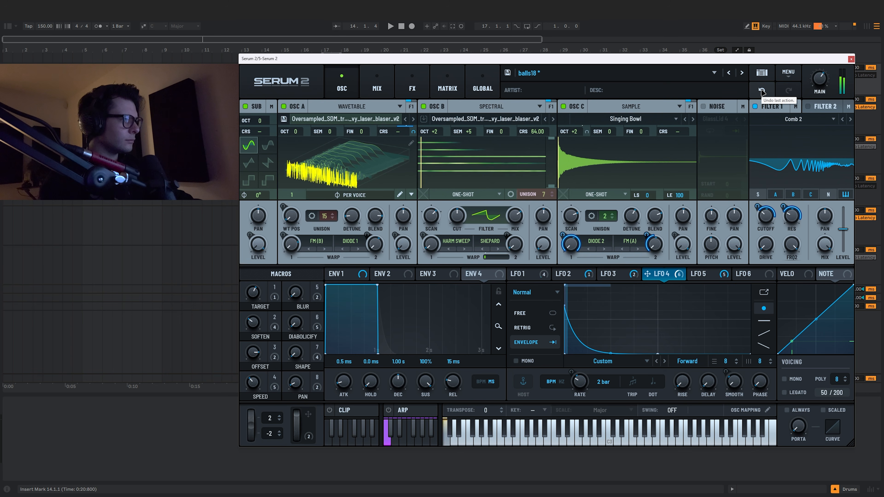
{"action": "left_click", "coordinate": [761, 91]}
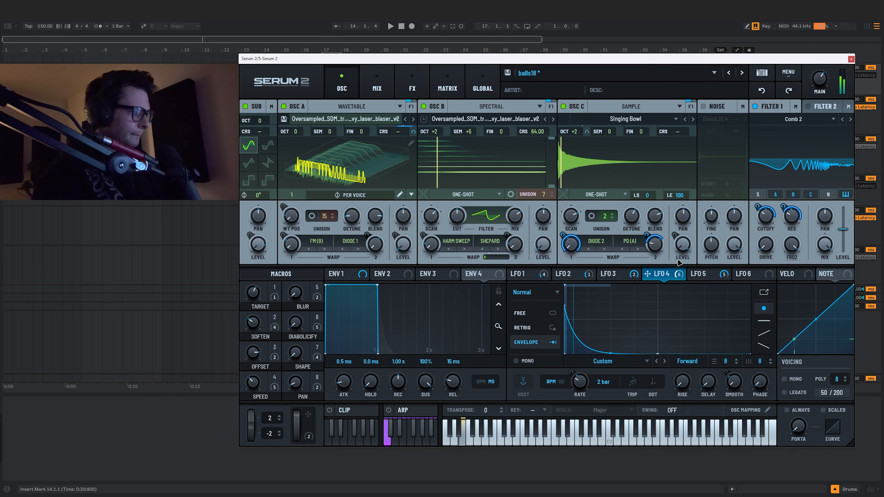
{"action": "left_click", "coordinate": [630, 241]}
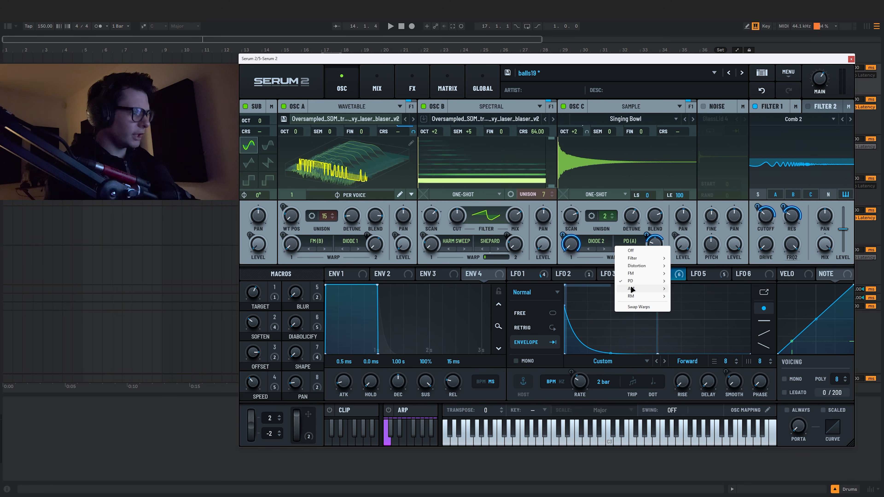
{"action": "mouse_move", "coordinate": [648, 275]}
{"action": "left_click", "coordinate": [687, 275]}
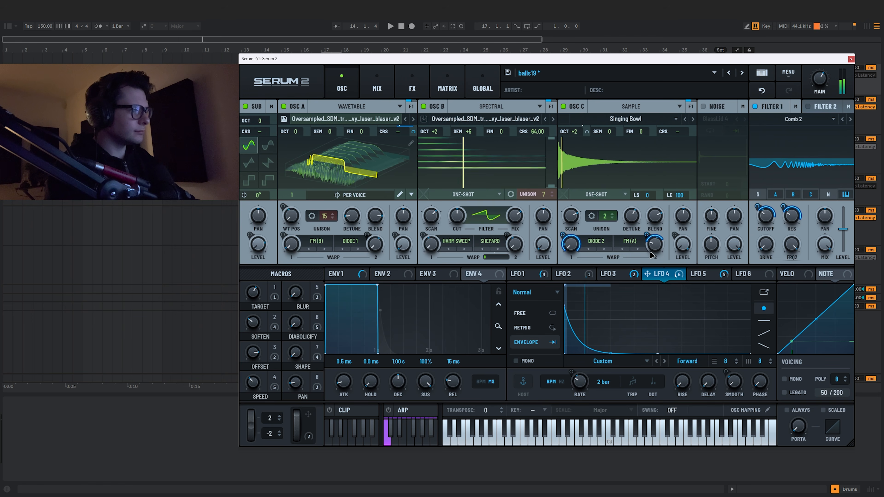
Re-enable LFO 5's bypassed modulation of OSC A's level and listen with the mod wheel at about 61 %
{"action": "left_click", "coordinate": [614, 274]}
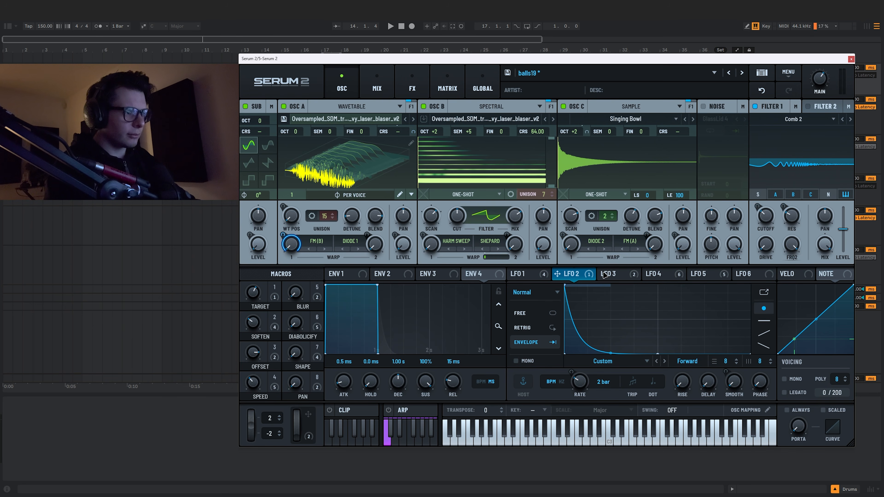
{"action": "left_click", "coordinate": [518, 274]}
{"action": "left_click", "coordinate": [704, 274]}
{"action": "right_click", "coordinate": [403, 243]}
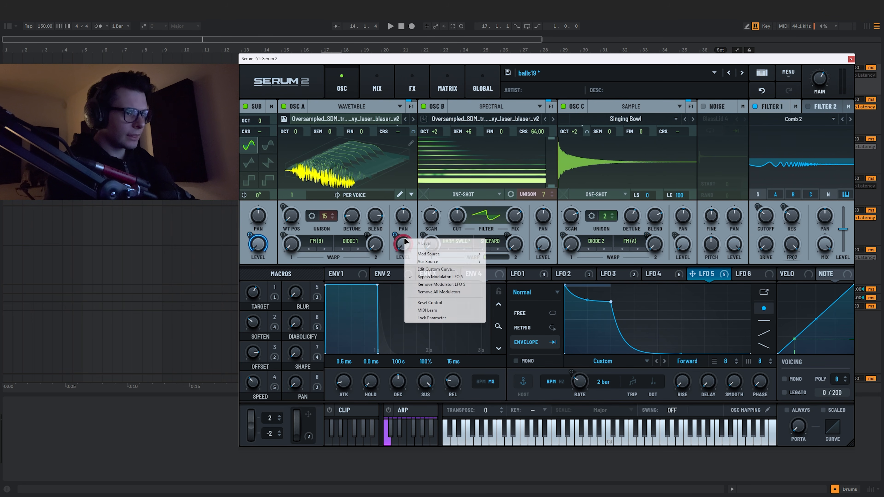
{"action": "left_click", "coordinate": [433, 277]}
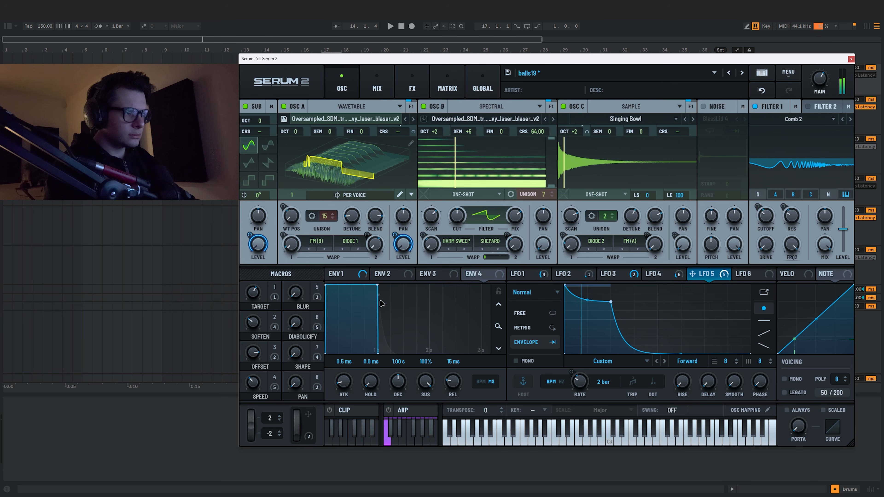
{"action": "mouse_move", "coordinate": [305, 383]}
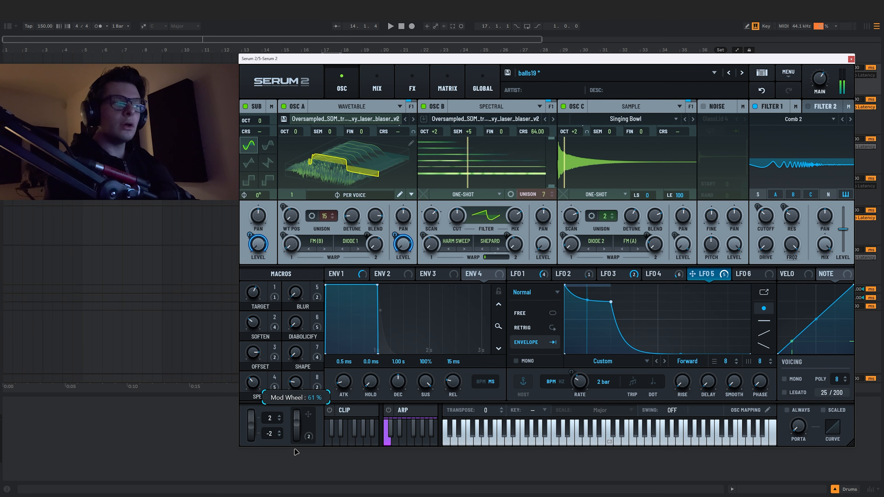
Swap OSC C's two warps and change the first one from FM (A) to PD (A)
{"action": "right_click", "coordinate": [635, 243]}
{"action": "left_click", "coordinate": [649, 275]}
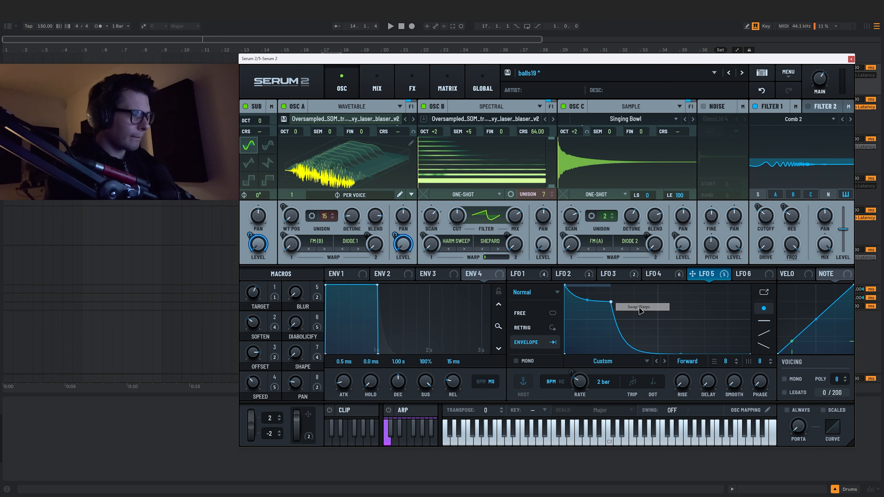
{"action": "left_click", "coordinate": [597, 241]}
{"action": "mouse_move", "coordinate": [602, 280]}
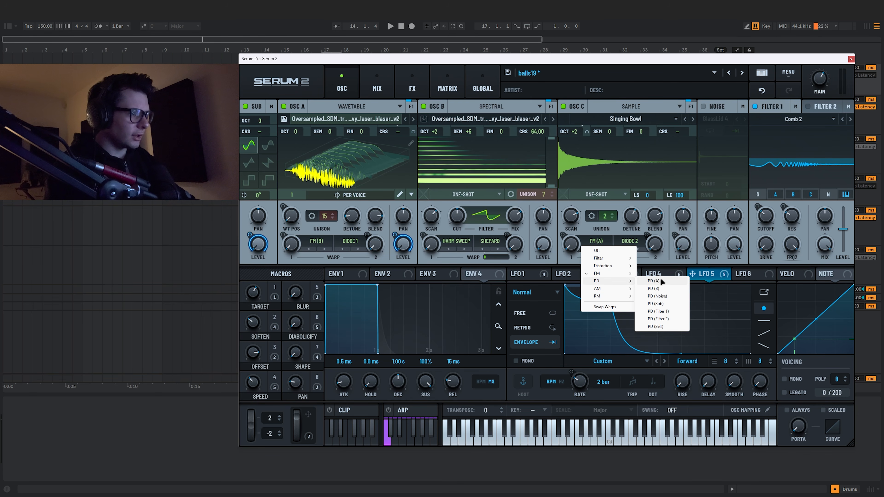
{"action": "left_click", "coordinate": [659, 278]}
Lower the mod wheel to about 13 % and assign it to OSC C's PD (A) warp amount
{"action": "left_click_drag", "start_coordinate": [296, 422], "coordinate": [284, 487]}
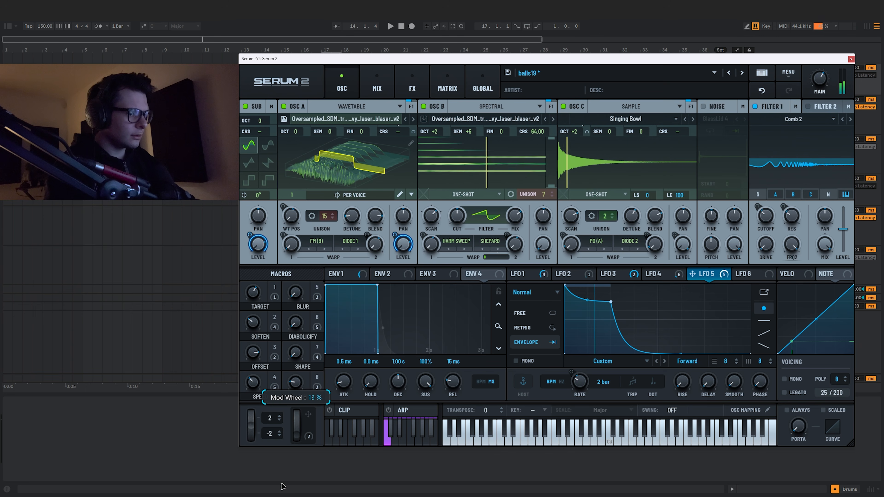
{"action": "left_click_drag", "start_coordinate": [308, 414], "coordinate": [571, 244]}
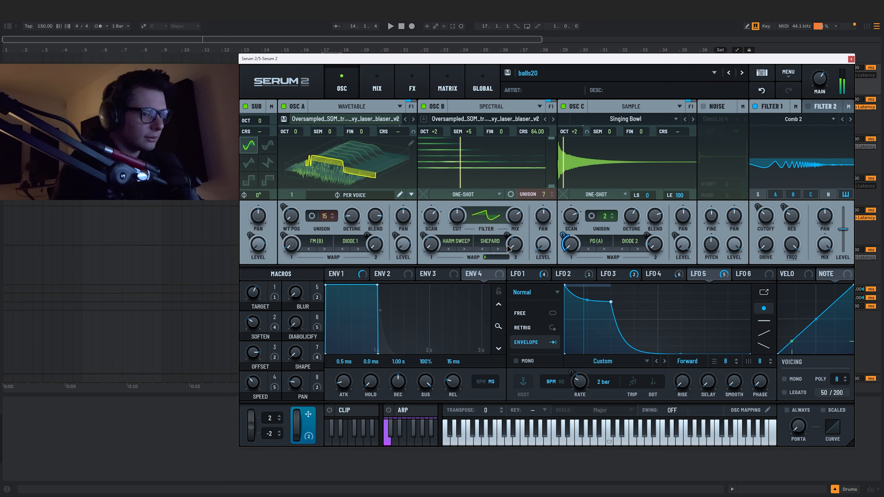
Look over the effects chain, then switch OSC C's sample from Shankar to Singing Bowl
{"action": "left_click", "coordinate": [379, 87]}
{"action": "left_click", "coordinate": [412, 87]}
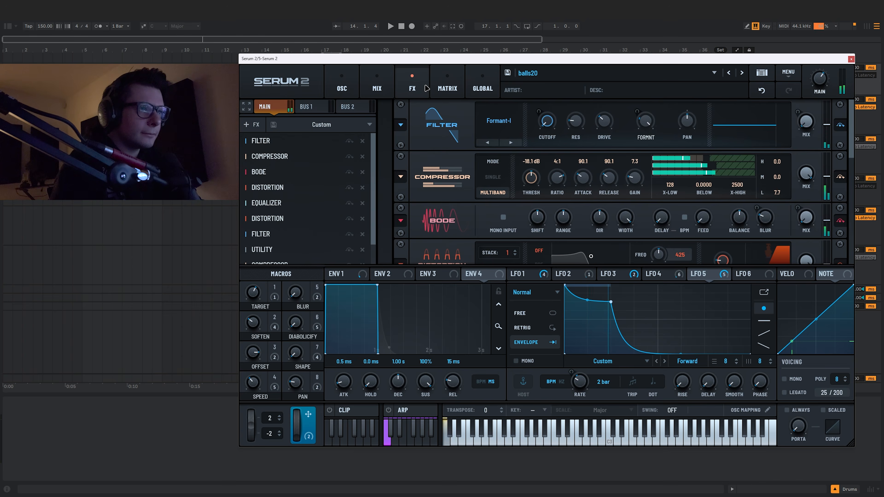
{"action": "left_click", "coordinate": [342, 87]}
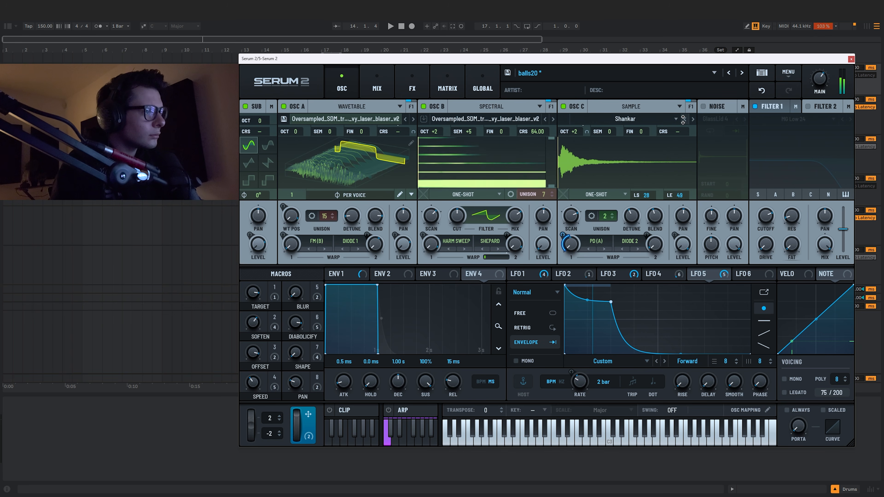
{"action": "left_click", "coordinate": [693, 119]}
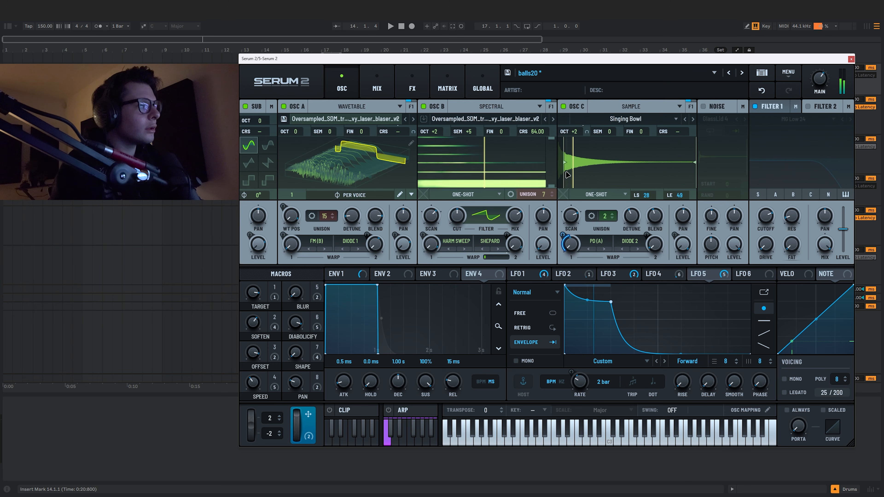
Assign LFO 5 to the cutoff of the MG Low 18 filter at the end of the effects chain
{"action": "left_click", "coordinate": [369, 89]}
{"action": "left_click", "coordinate": [412, 87]}
{"action": "left_click_drag", "start_coordinate": [698, 273], "coordinate": [546, 236]}
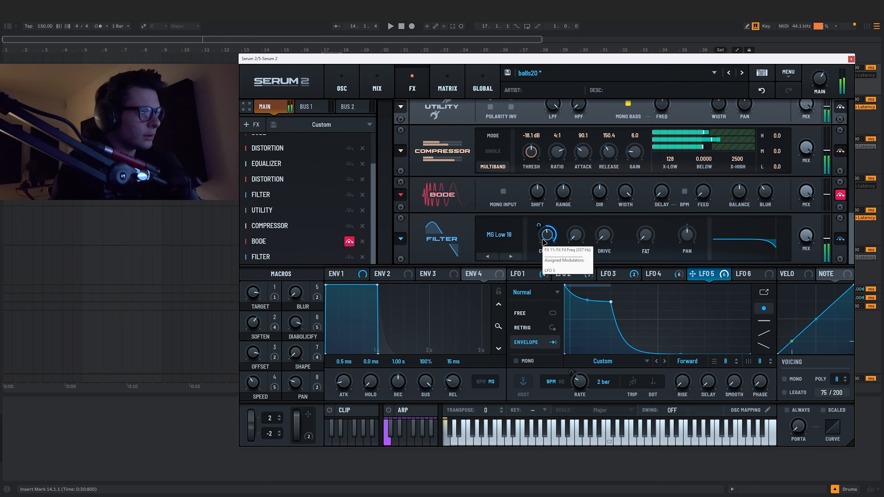
Add an Overdrive distortion to the main effects chain and place it between the MG Low 18 filter and the Bode
{"action": "left_click", "coordinate": [252, 125]}
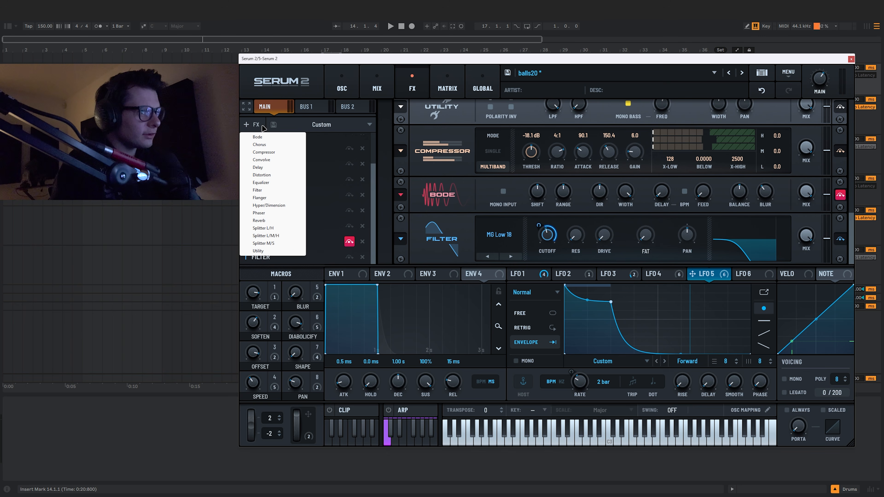
{"action": "left_click", "coordinate": [265, 163]}
{"action": "mouse_move", "coordinate": [720, 236]}
{"action": "left_mouse_down"}
{"action": "mouse_move", "coordinate": [720, 221]}
{"action": "mouse_move", "coordinate": [722, 233]}
{"action": "left_mouse_up"}
{"action": "left_click_drag", "start_coordinate": [821, 241], "coordinate": [822, 252]}
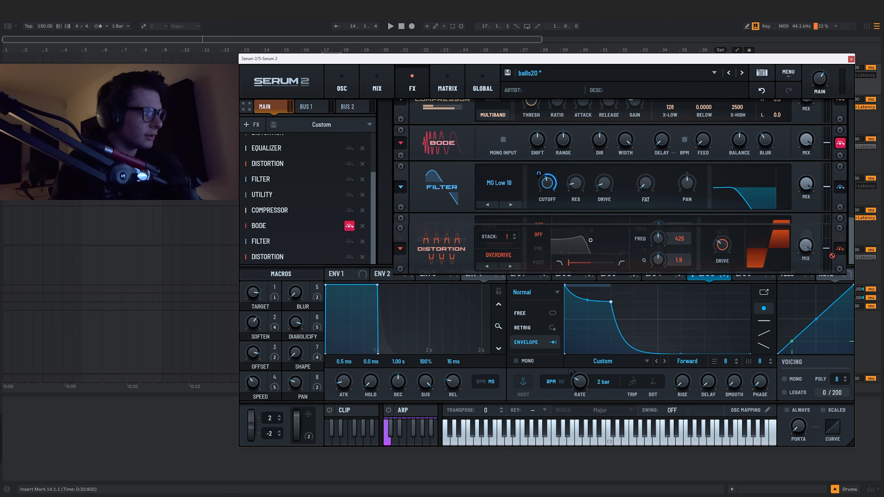
{"action": "left_click_drag", "start_coordinate": [512, 227], "coordinate": [512, 211]}
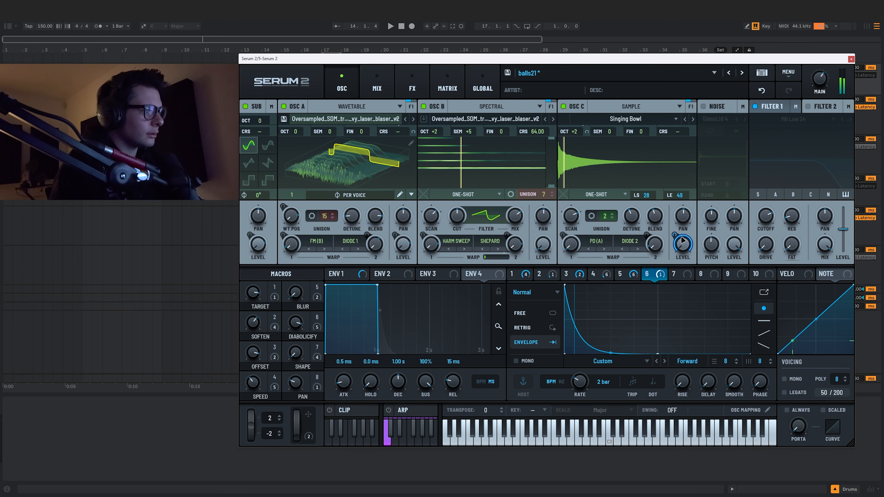
Adjust OSC C's LFO 6-modulated level and sweep the Target macro to hear its effect
{"action": "left_click_drag", "start_coordinate": [675, 235], "coordinate": [678, 209]}
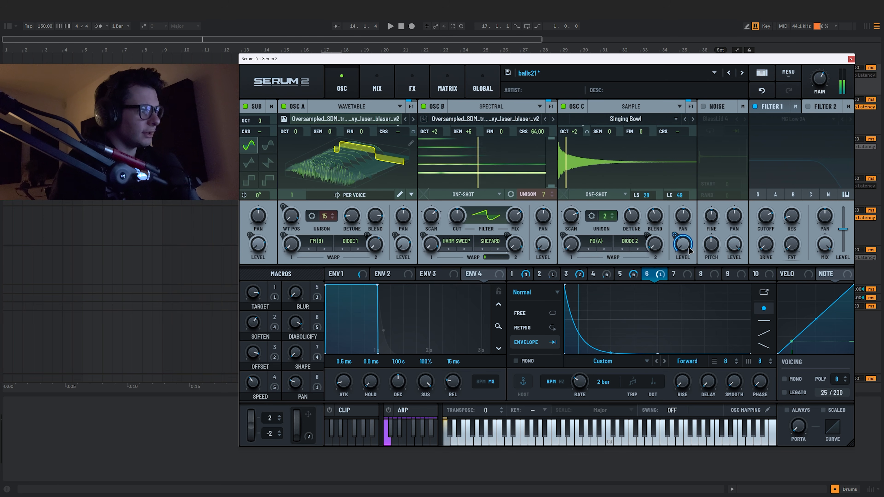
{"action": "left_click_drag", "start_coordinate": [253, 293], "coordinate": [238, 346]}
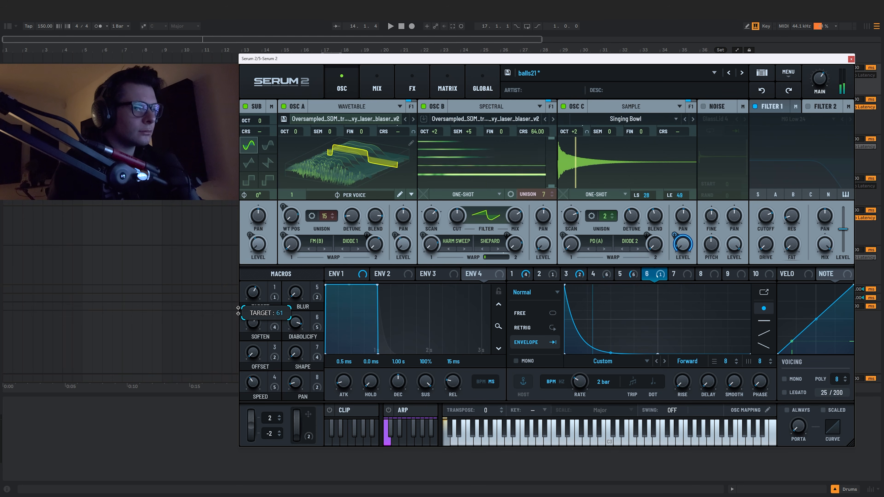
Switch the reverb to Hall, reduce its size, and set low cut 71, high cut 91 and mix 44 %
{"action": "left_click", "coordinate": [515, 232]}
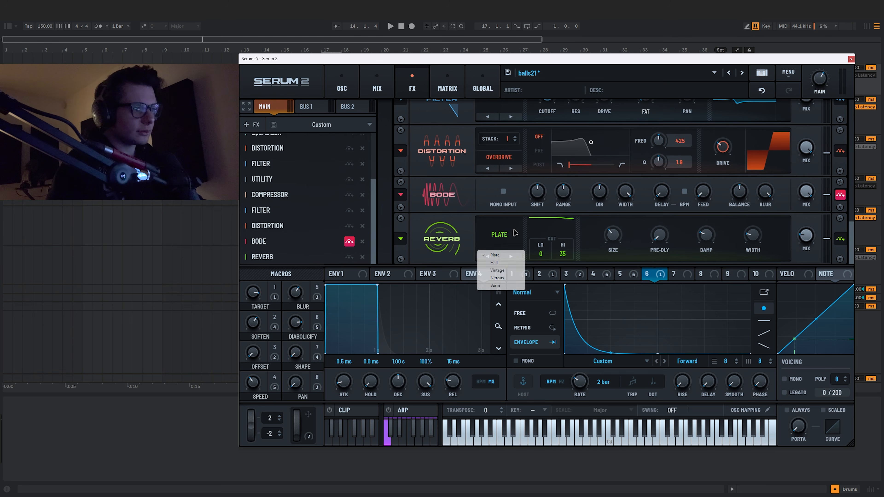
{"action": "left_click", "coordinate": [494, 263]}
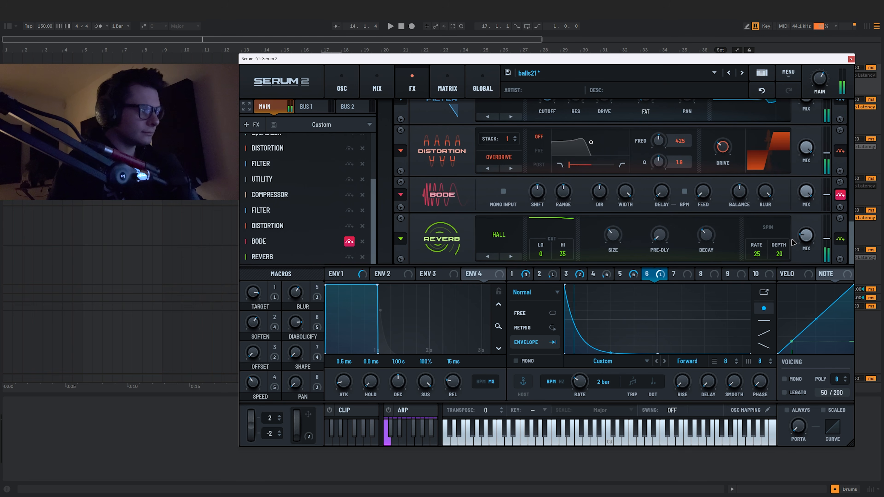
{"action": "left_click_drag", "start_coordinate": [806, 236], "coordinate": [808, 171]}
{"action": "left_click_drag", "start_coordinate": [613, 235], "coordinate": [609, 257]}
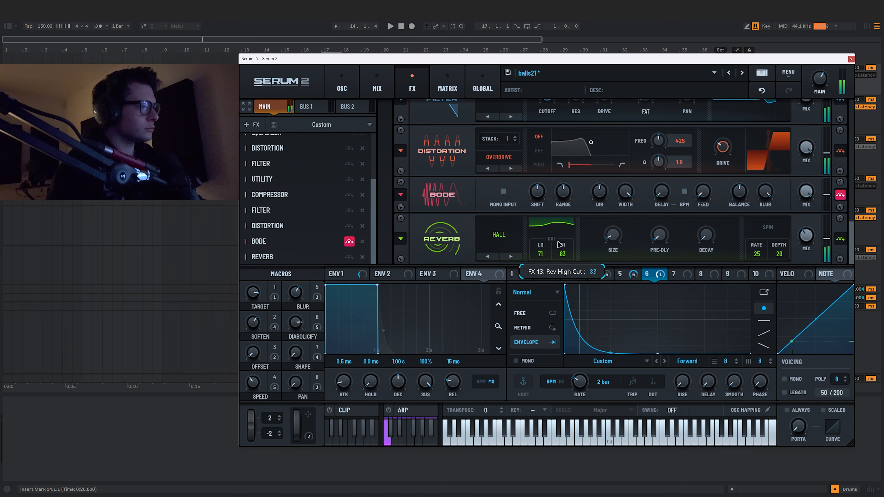
{"action": "left_click_drag", "start_coordinate": [559, 245], "coordinate": [561, 239]}
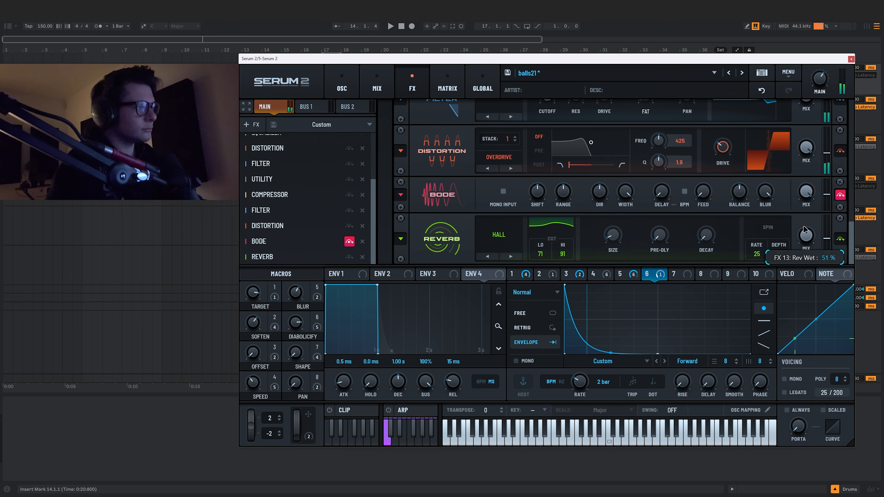
{"action": "left_click_drag", "start_coordinate": [804, 229], "coordinate": [804, 245]}
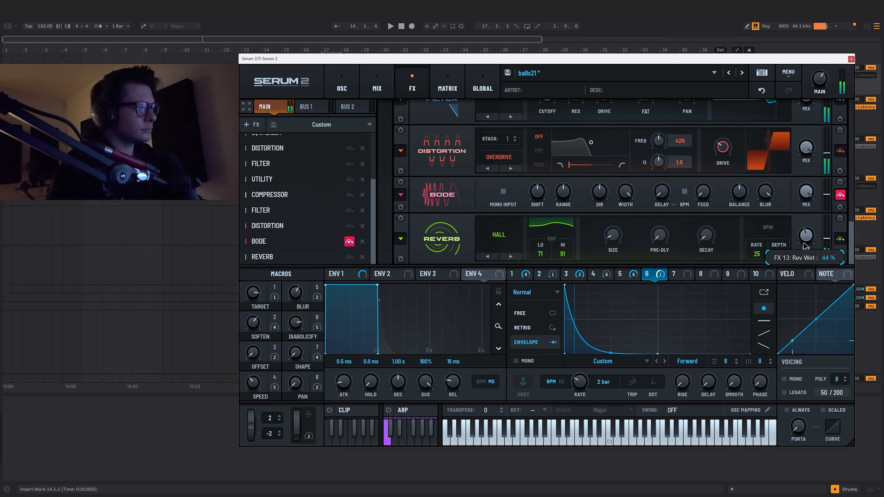
Undo the last change and audition the Pan macro at about 85
{"action": "left_click", "coordinate": [762, 90]}
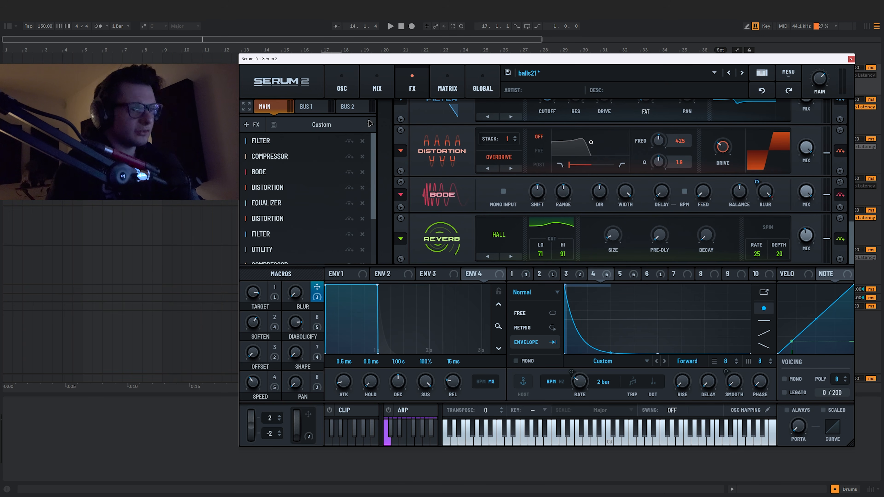
{"action": "left_click_drag", "start_coordinate": [294, 381], "coordinate": [297, 319]}
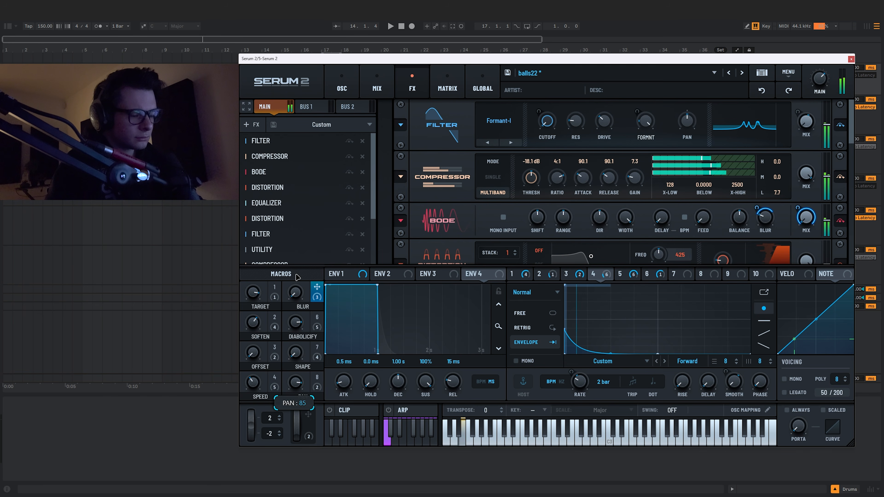
Reduce OSC A's unison to 1 voice
{"action": "left_click", "coordinate": [342, 88]}
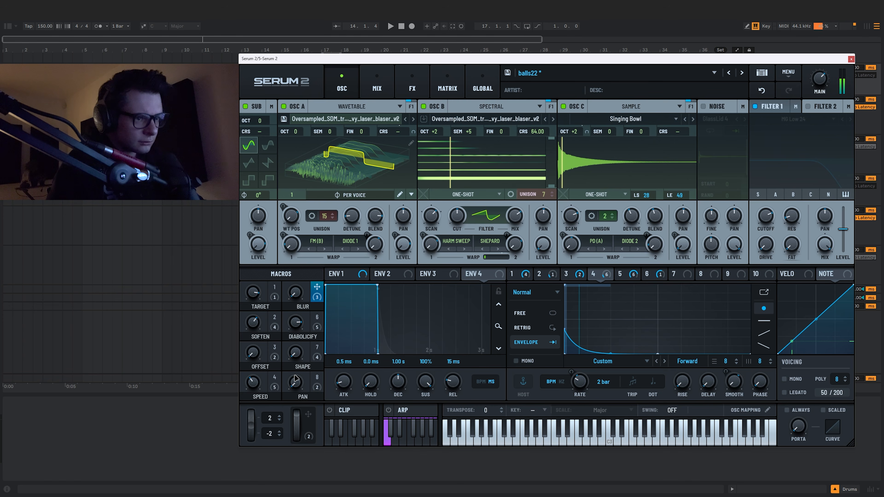
{"action": "left_click_drag", "start_coordinate": [325, 216], "coordinate": [292, 339]}
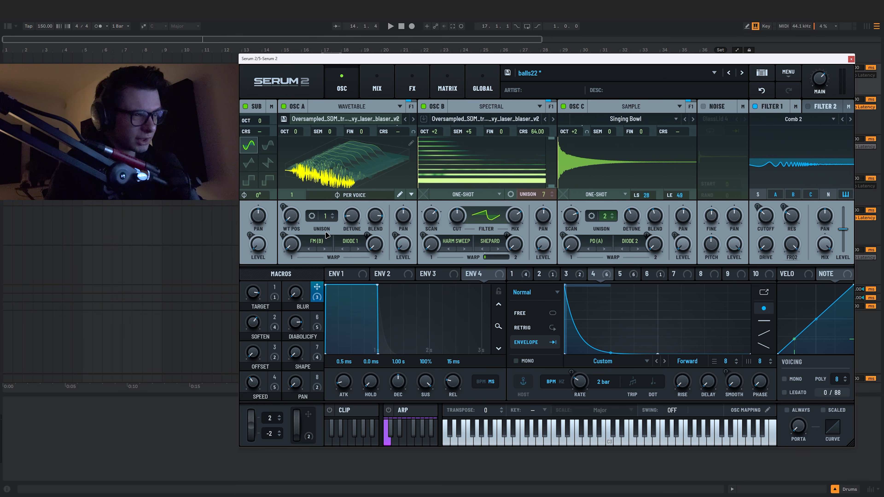
{"action": "left_click_drag", "start_coordinate": [326, 218], "coordinate": [494, 264]}
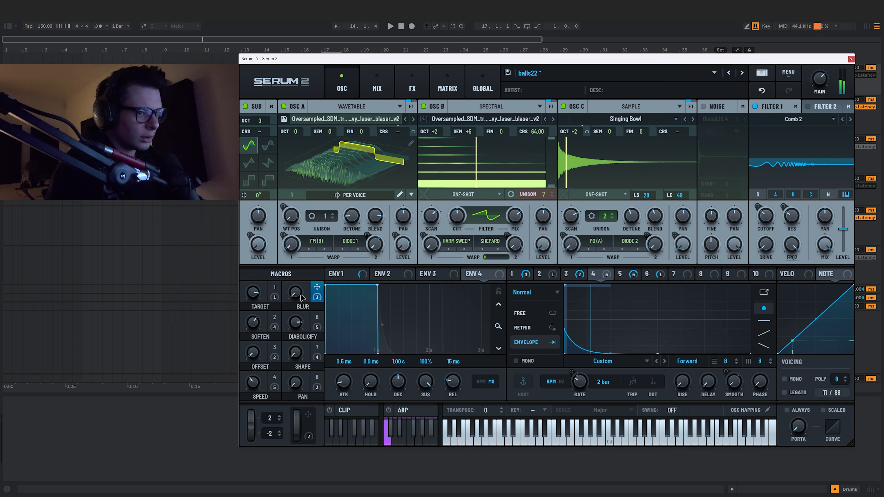
Add a Hyper/Dimension effect after the reverb, set Hyper's unison to 7 and adjust its detune
{"action": "left_click", "coordinate": [412, 87]}
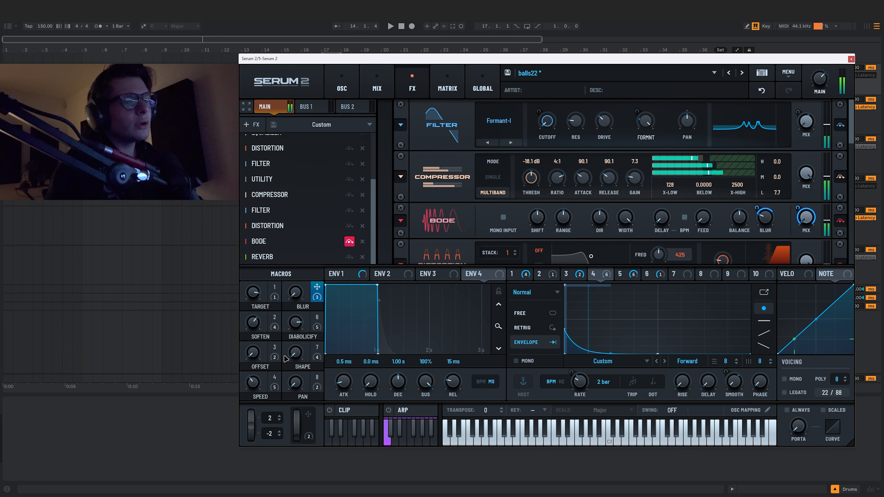
{"action": "scroll", "coordinate": [594, 248], "scroll_direction": "down", "scroll_amount": 3}
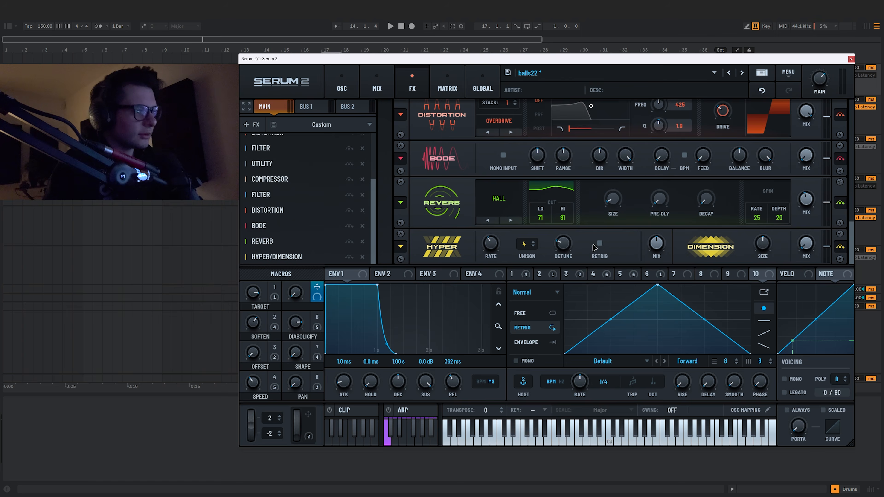
{"action": "left_click_drag", "start_coordinate": [560, 249], "coordinate": [595, 117]}
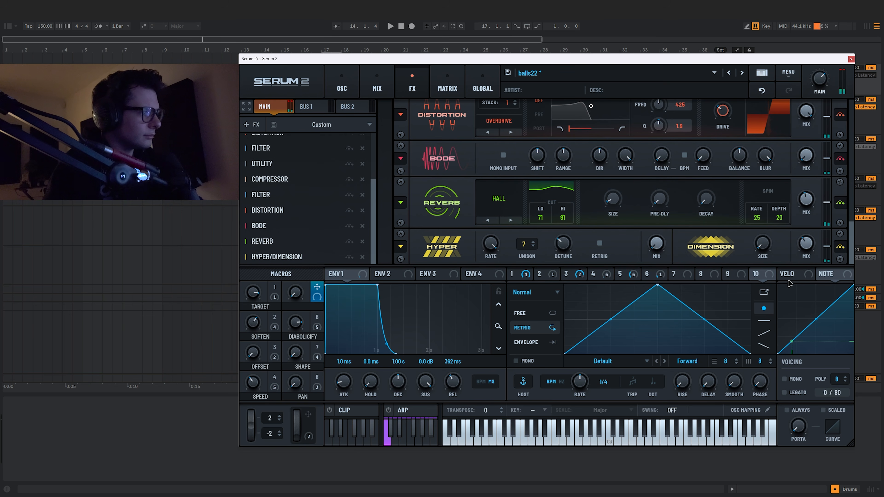
Move Hyper/Dimension up the effects chain so it sits between the filter and the Utility
{"action": "left_click_drag", "start_coordinate": [288, 258], "coordinate": [276, 171]}
{"action": "left_click", "coordinate": [277, 178]}
{"action": "left_click", "coordinate": [280, 164]}
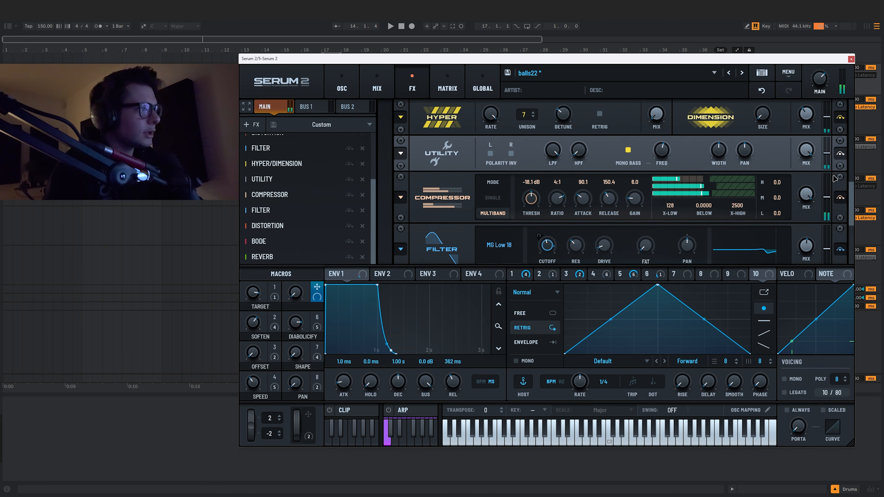
{"action": "scroll", "coordinate": [795, 163], "scroll_direction": "up", "scroll_amount": 2}
Return to the oscillators and save the preset as BS SHOT Inferno Blaster
{"action": "left_click", "coordinate": [342, 85]}
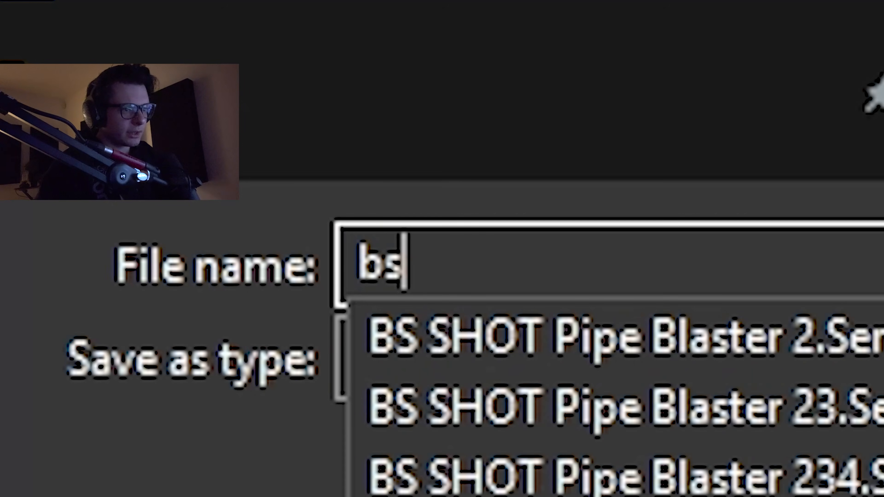
{"action": "key", "text": "BackSpace"}
{"action": "key", "text": "BackSpace"}
{"action": "type", "text": "BS"}
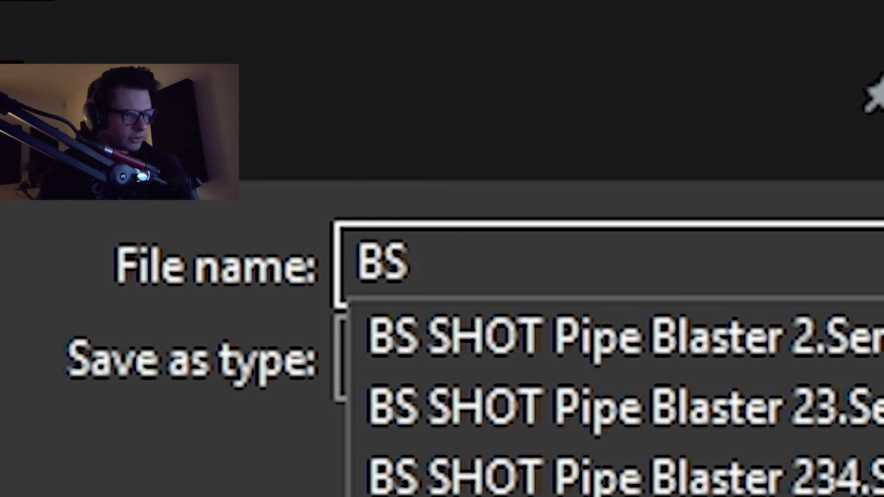
{"action": "type", "text": " SHOT In"}
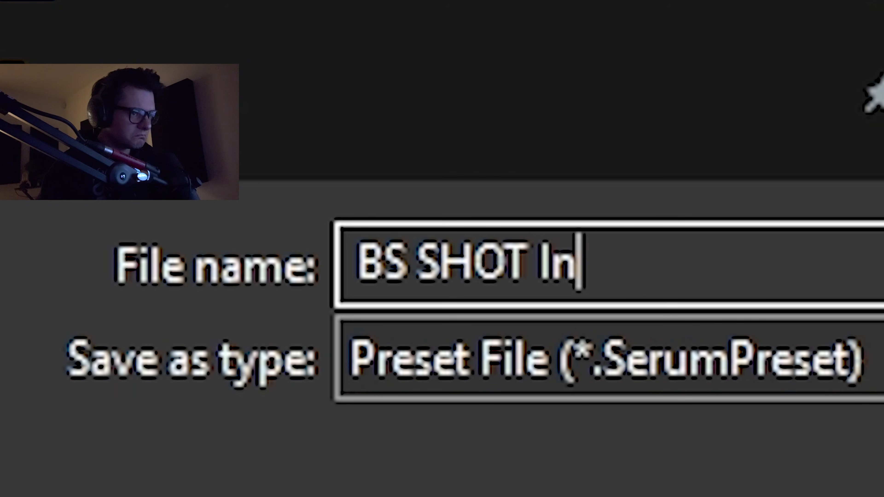
{"action": "type", "text": "ferno Blate"}
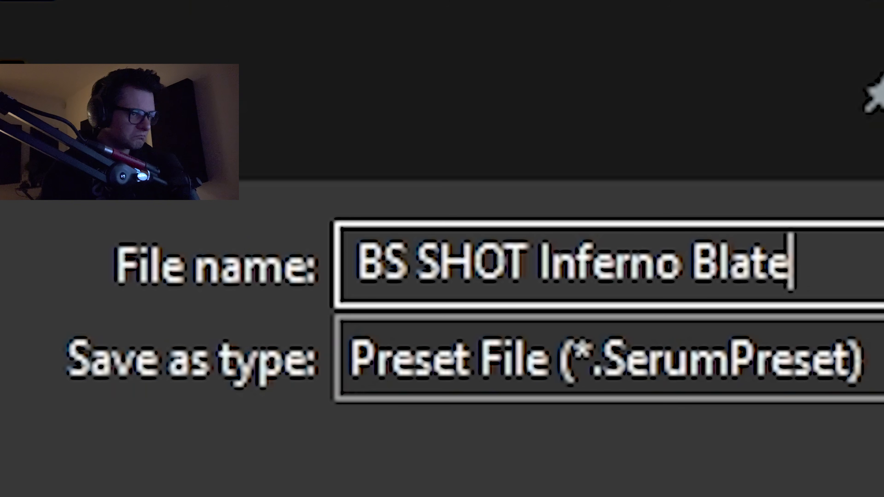
{"action": "key", "text": "BackSpace"}
{"action": "key", "text": "BackSpace"}
{"action": "type", "text": "ster"}
{"action": "key", "text": "Return"}
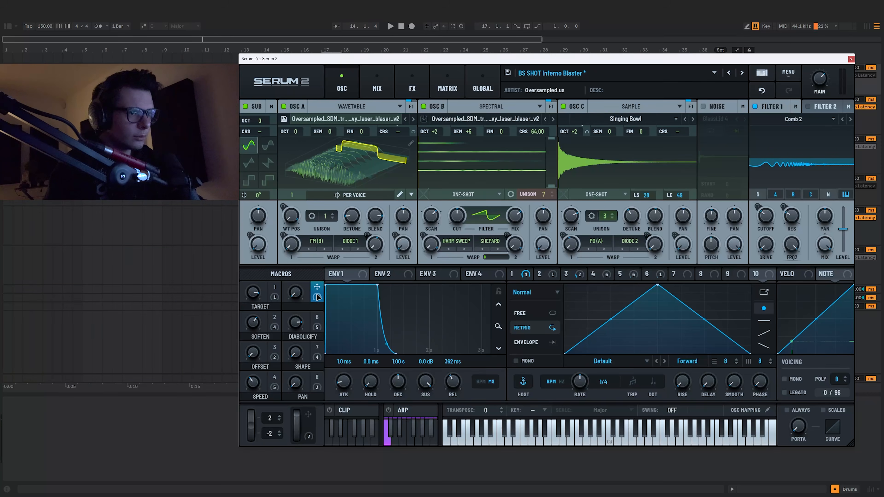
Assign the Blur macro to OSC B's filter cutoff and raise Blur to about 30
{"action": "left_click_drag", "start_coordinate": [317, 297], "coordinate": [464, 220]}
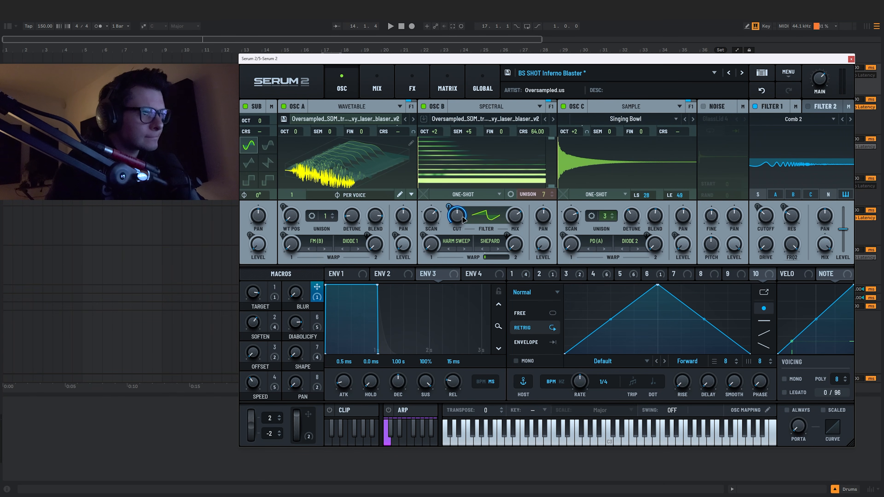
{"action": "left_click_drag", "start_coordinate": [297, 297], "coordinate": [302, 267]}
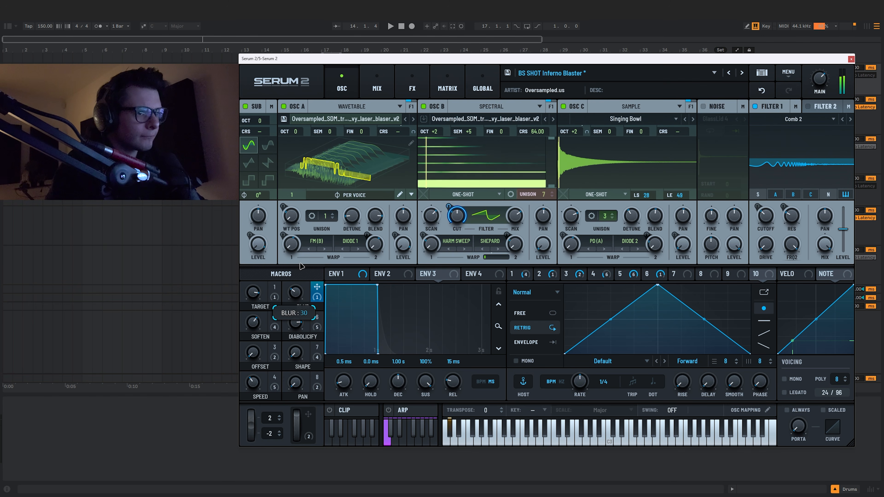